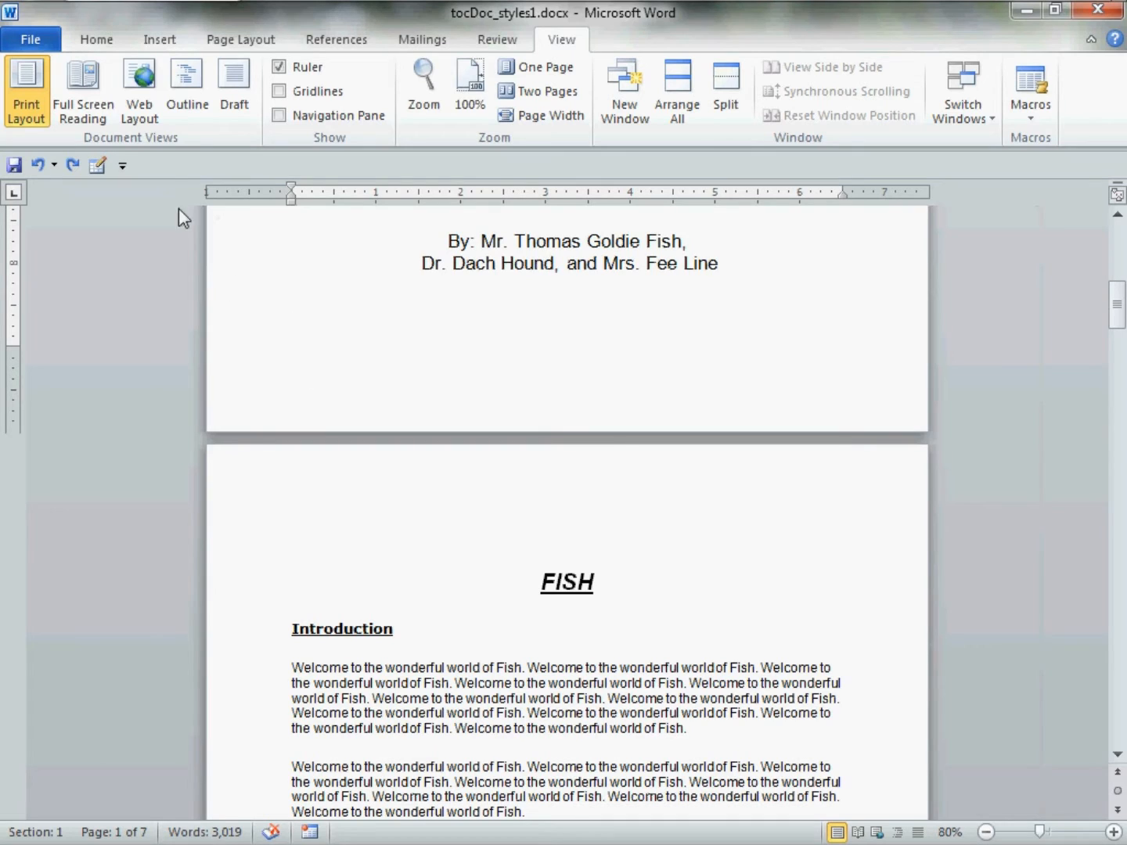
Turn on Show/Hide ¶ and put the cursor on the title page's last empty line.
click(109, 42)
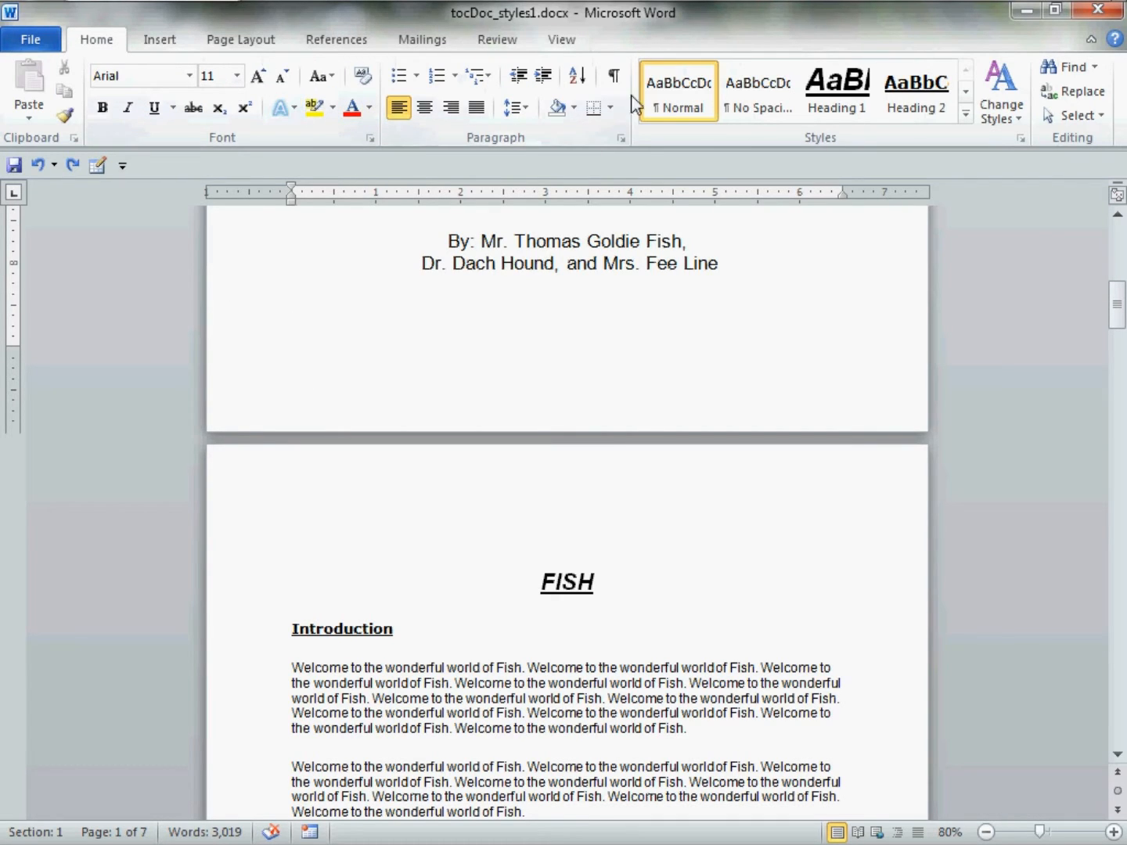
click(614, 76)
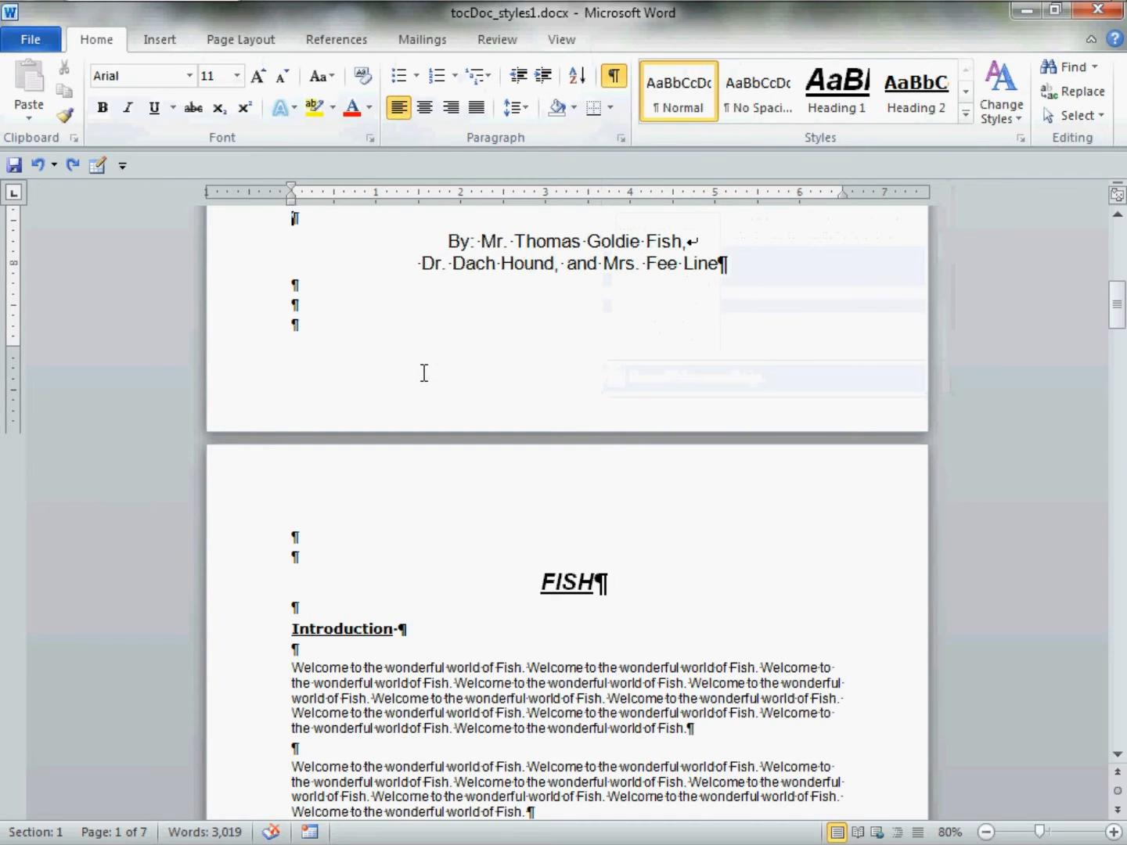
scroll(423, 373, up, 2)
scroll(424, 373, down, 1)
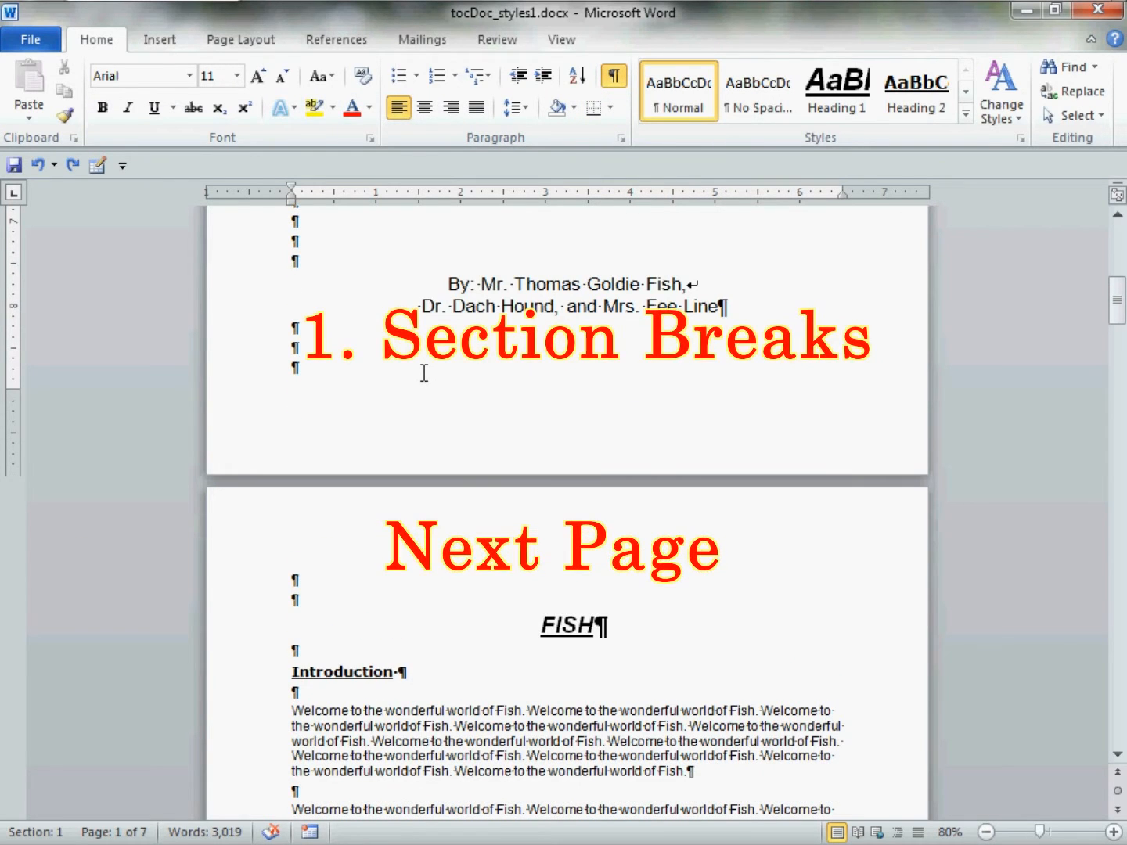
click(315, 383)
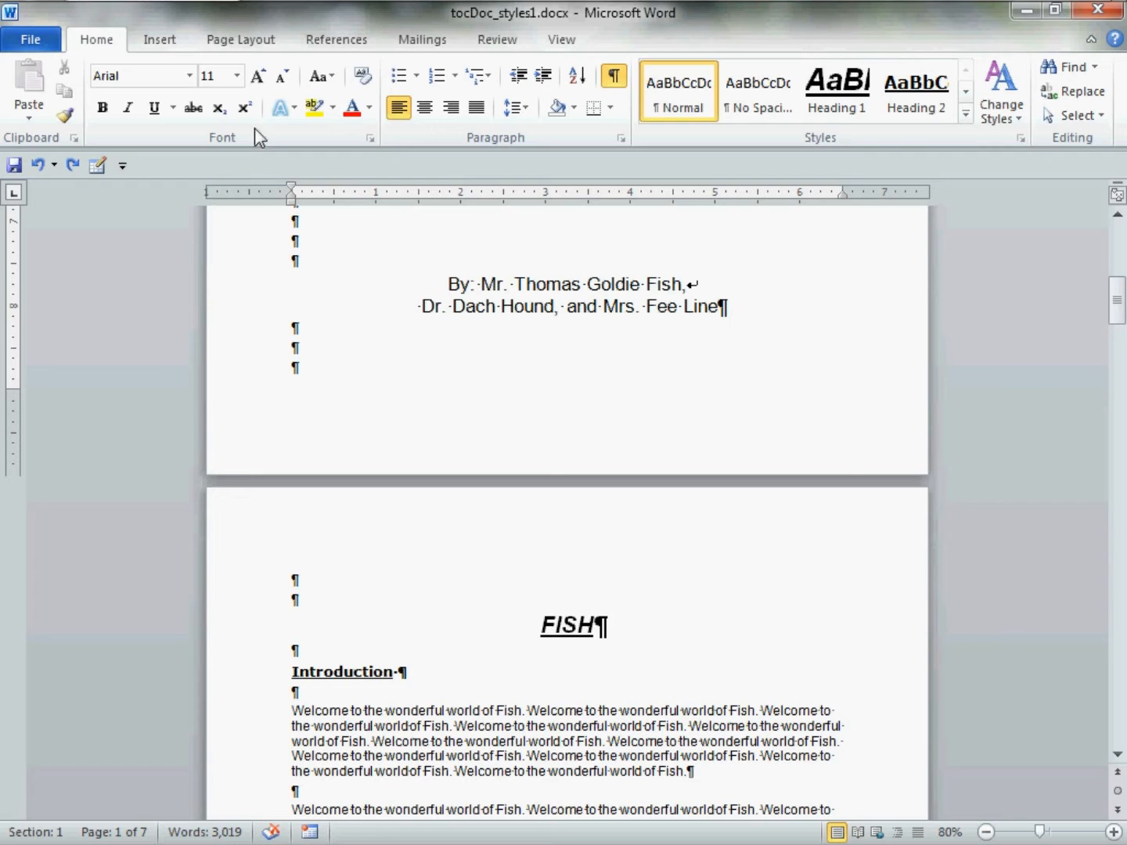
Insert two Next Page section breaks after the title page.
click(278, 42)
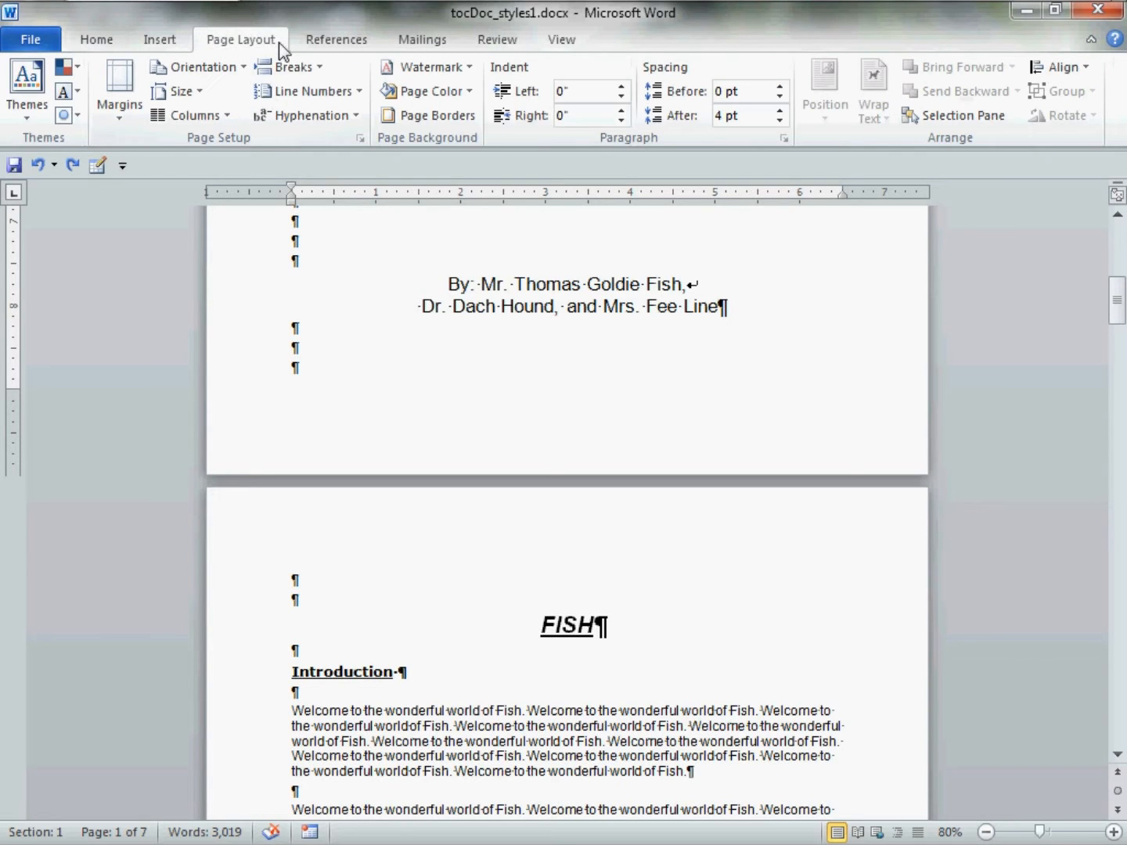
click(322, 67)
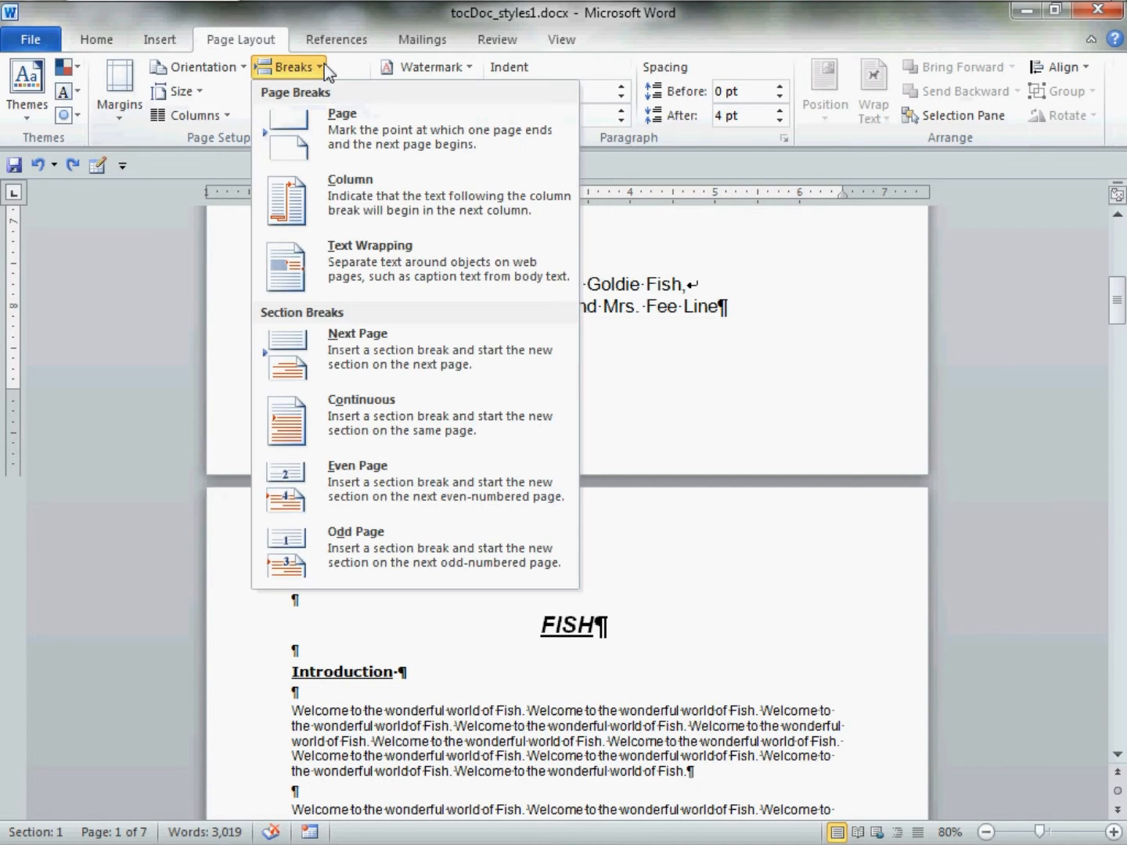
click(495, 350)
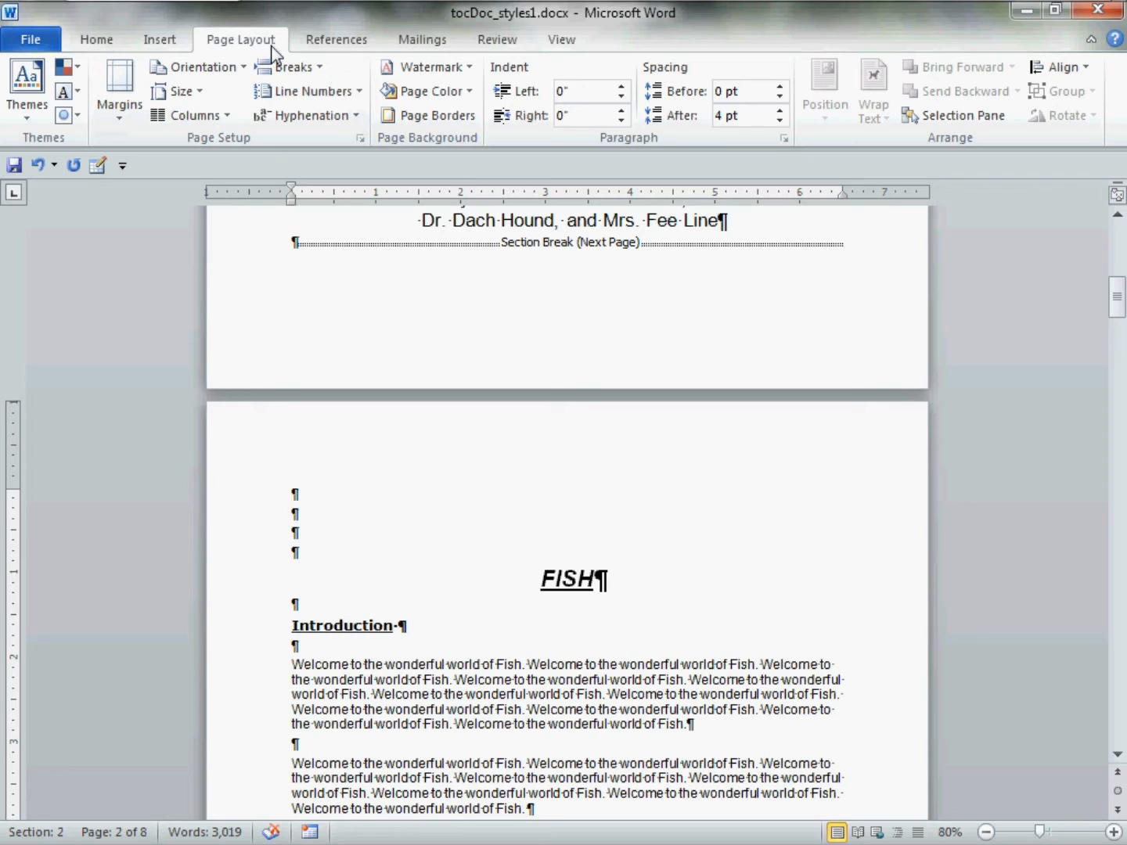
click(321, 68)
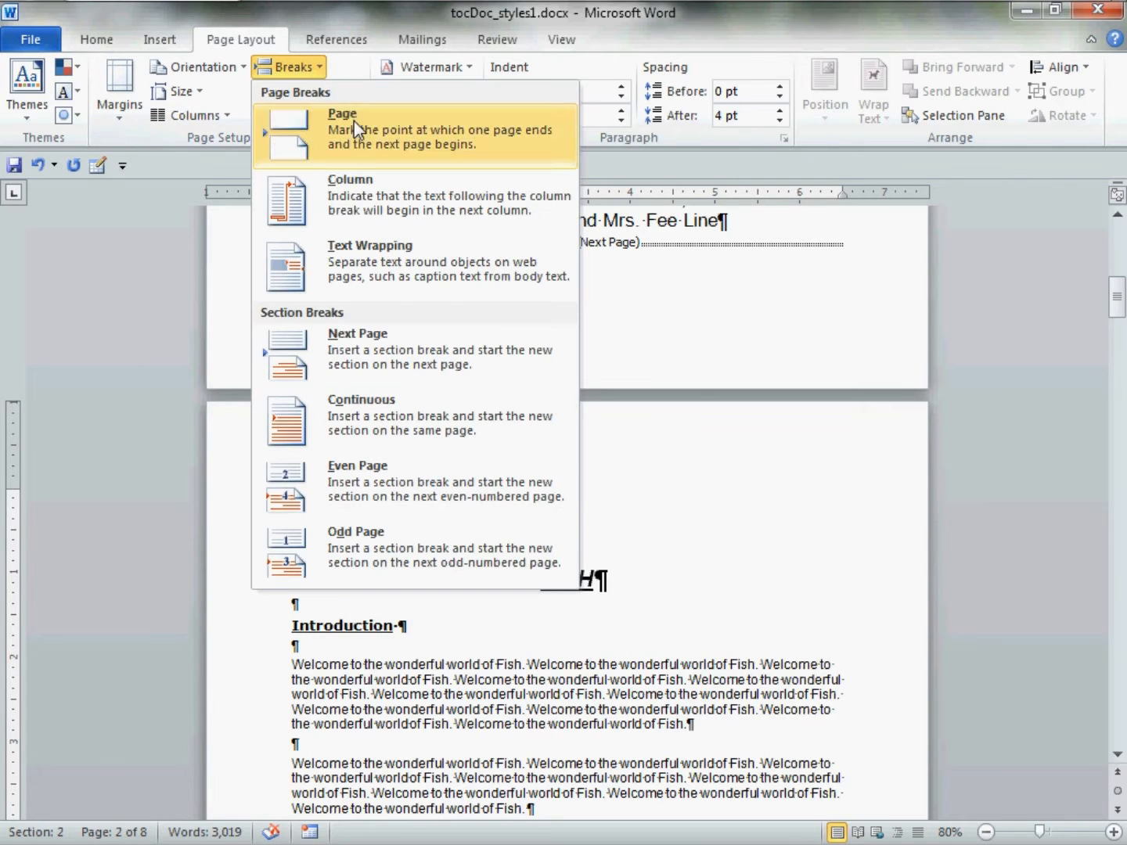
click(446, 356)
Fill the new blank page with thirteen empty lines.
scroll(453, 364, up, 5)
click(457, 363)
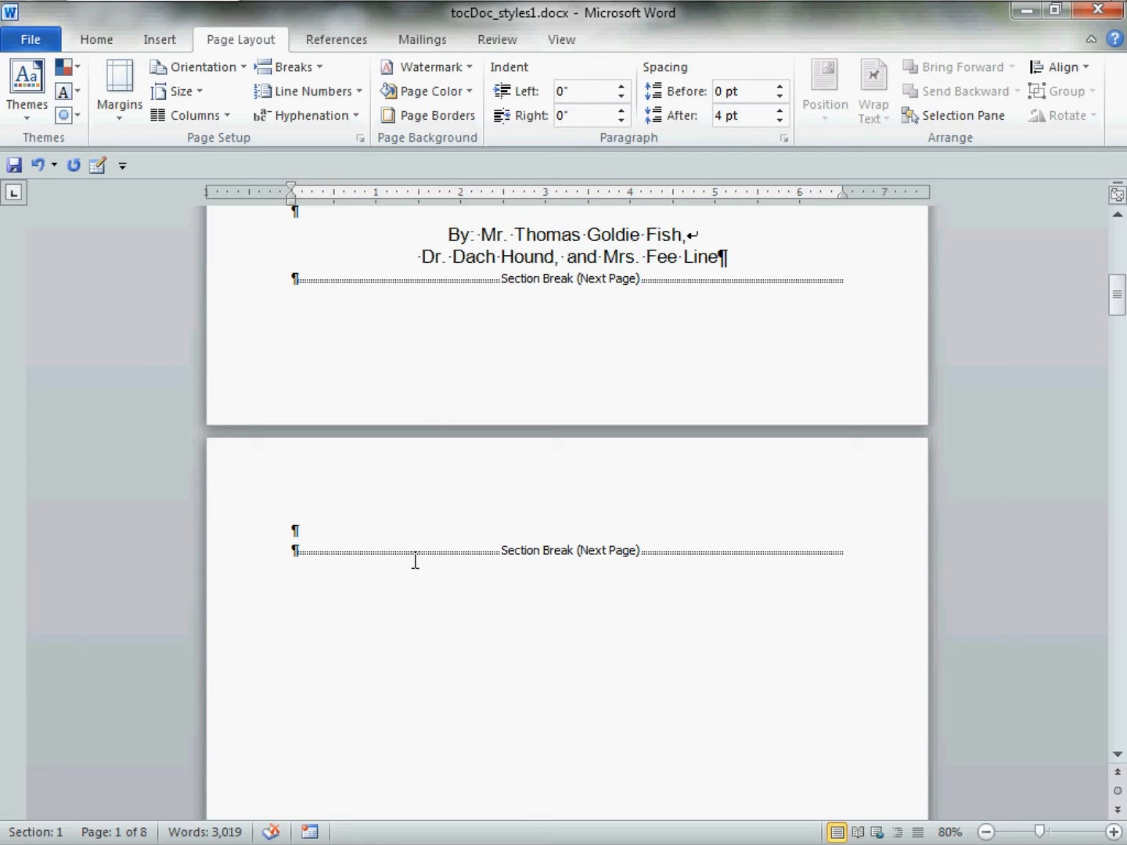
click(327, 537)
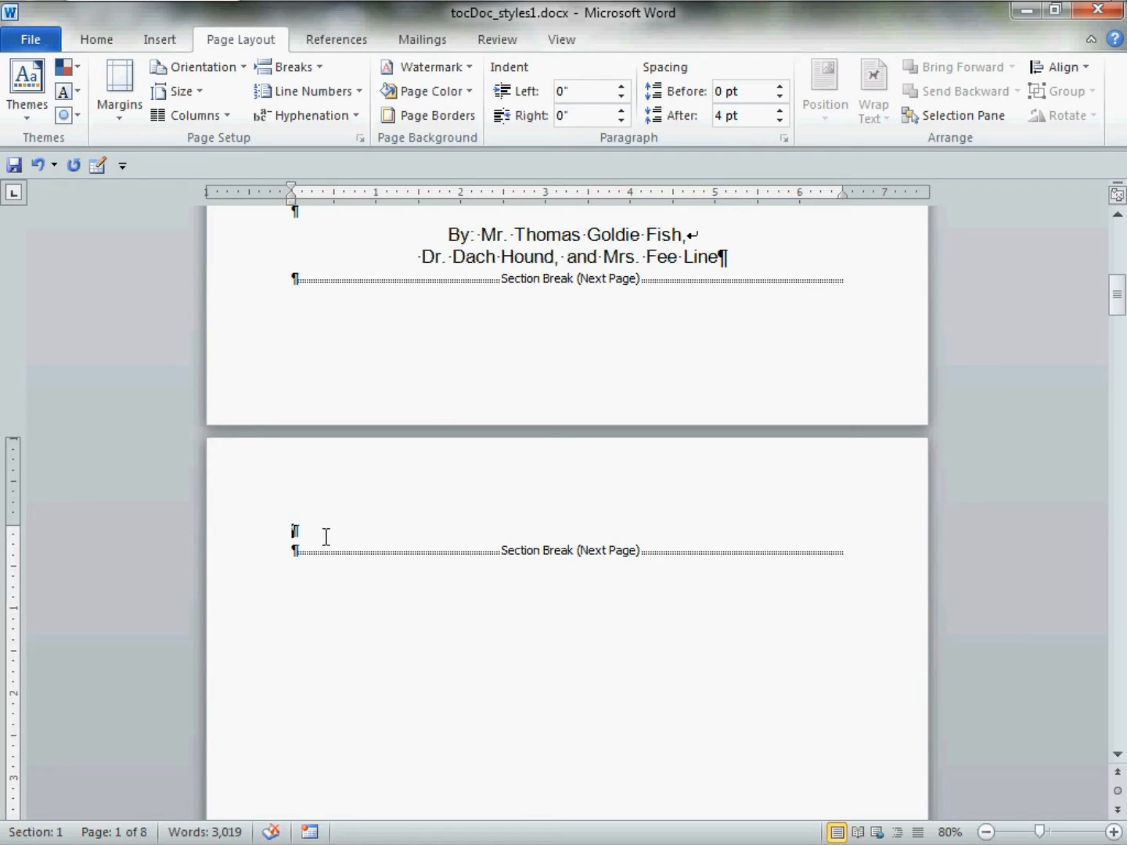
key(Return)
key(Return)
key(Return)
key(Return)
key(Return)
key(Return)
key(Return)
key(Return)
key(Return)
key(Return)
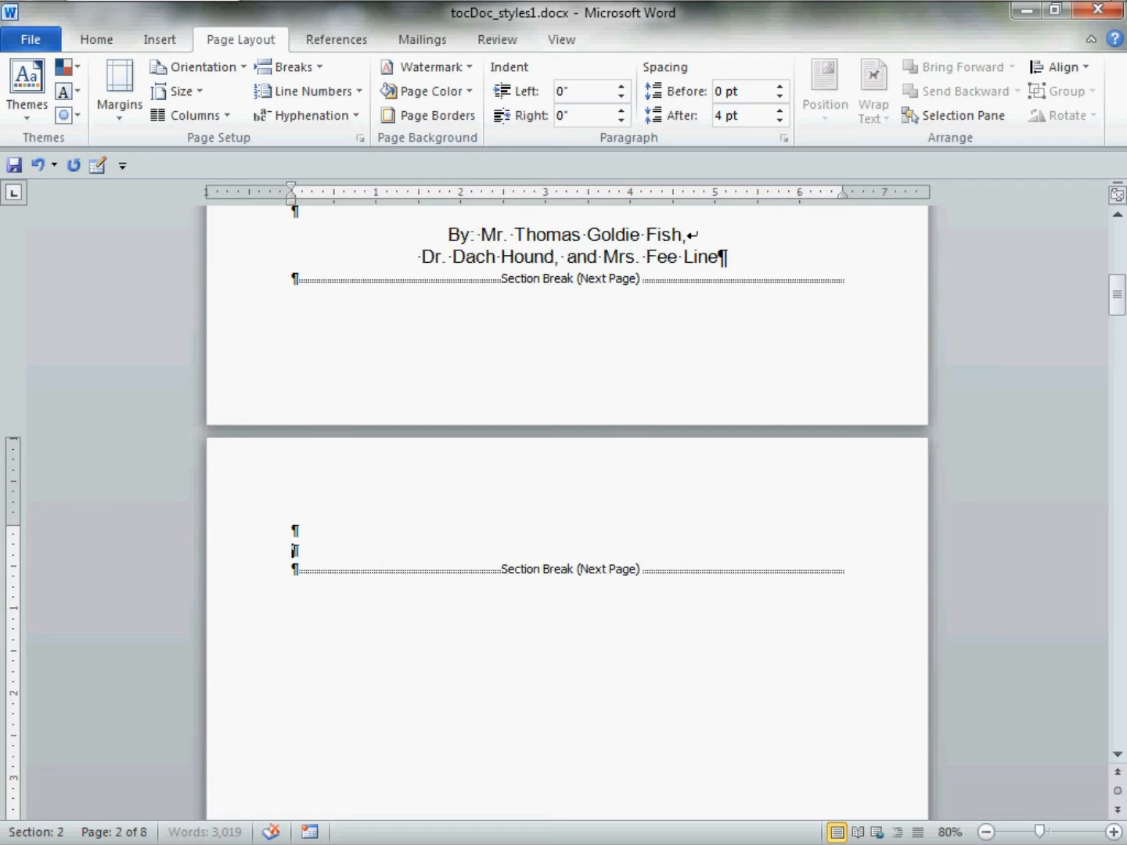
key(Return)
key(Return)
key(Return)
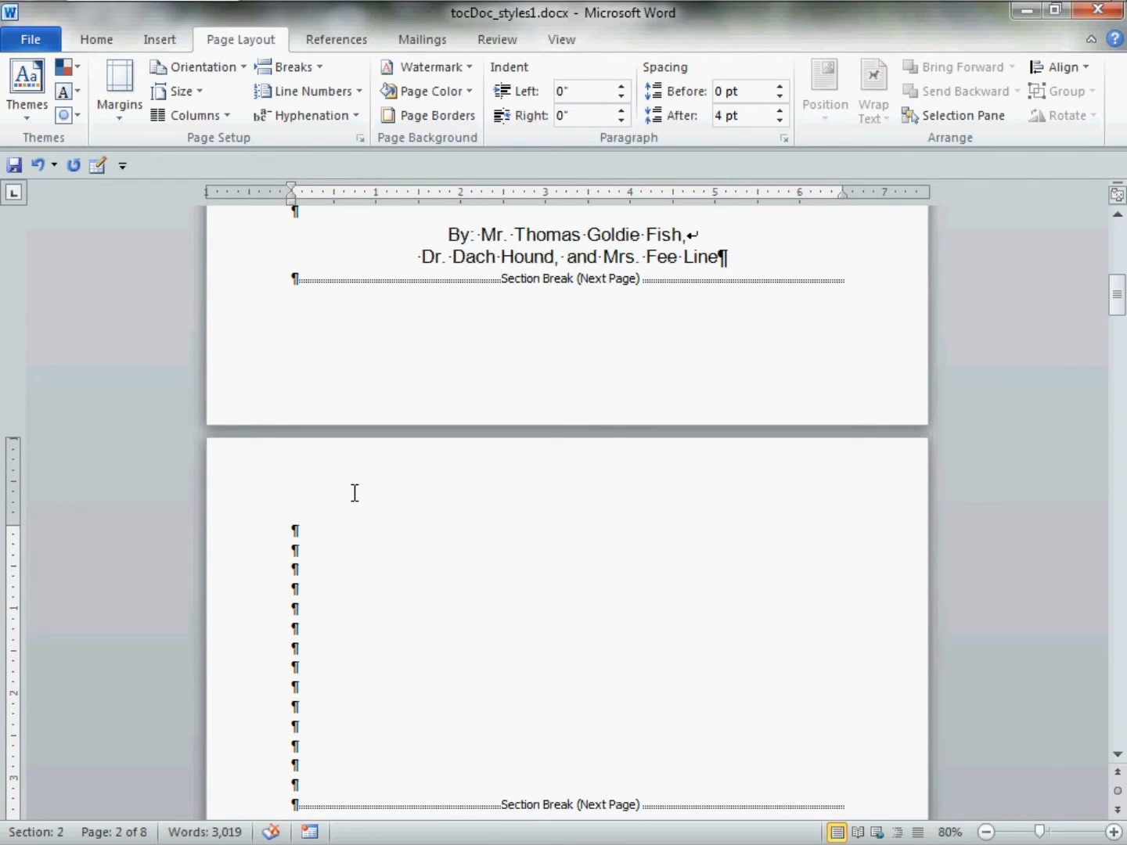
scroll(354, 494, down, 5)
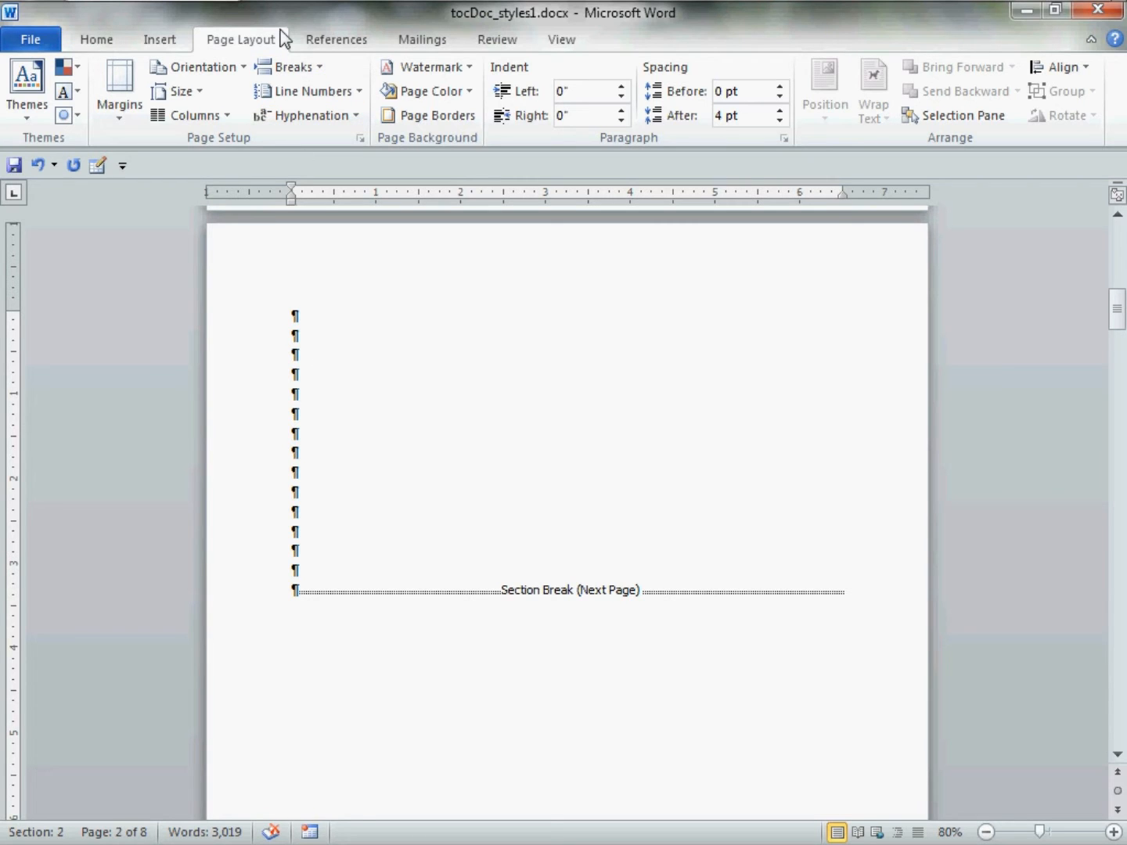
Insert one Continuous section break near the top of the new page and another lower down.
click(321, 67)
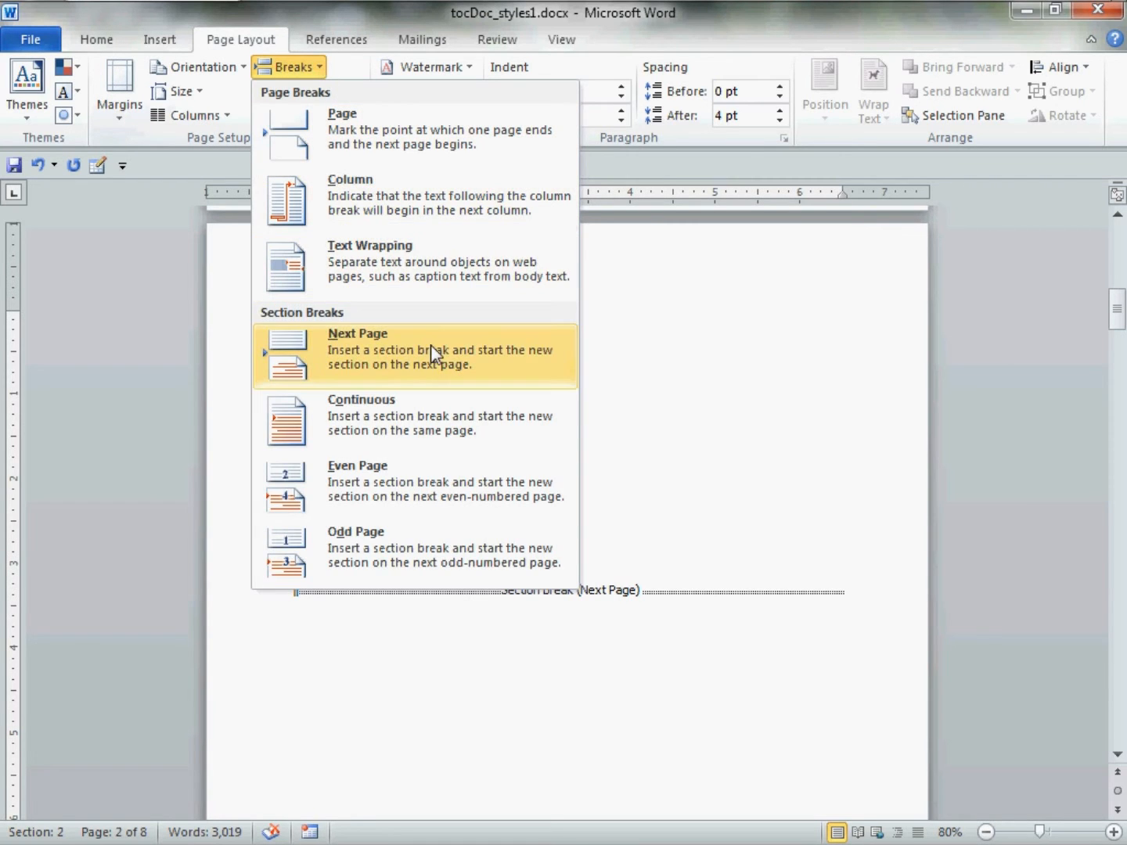
click(467, 412)
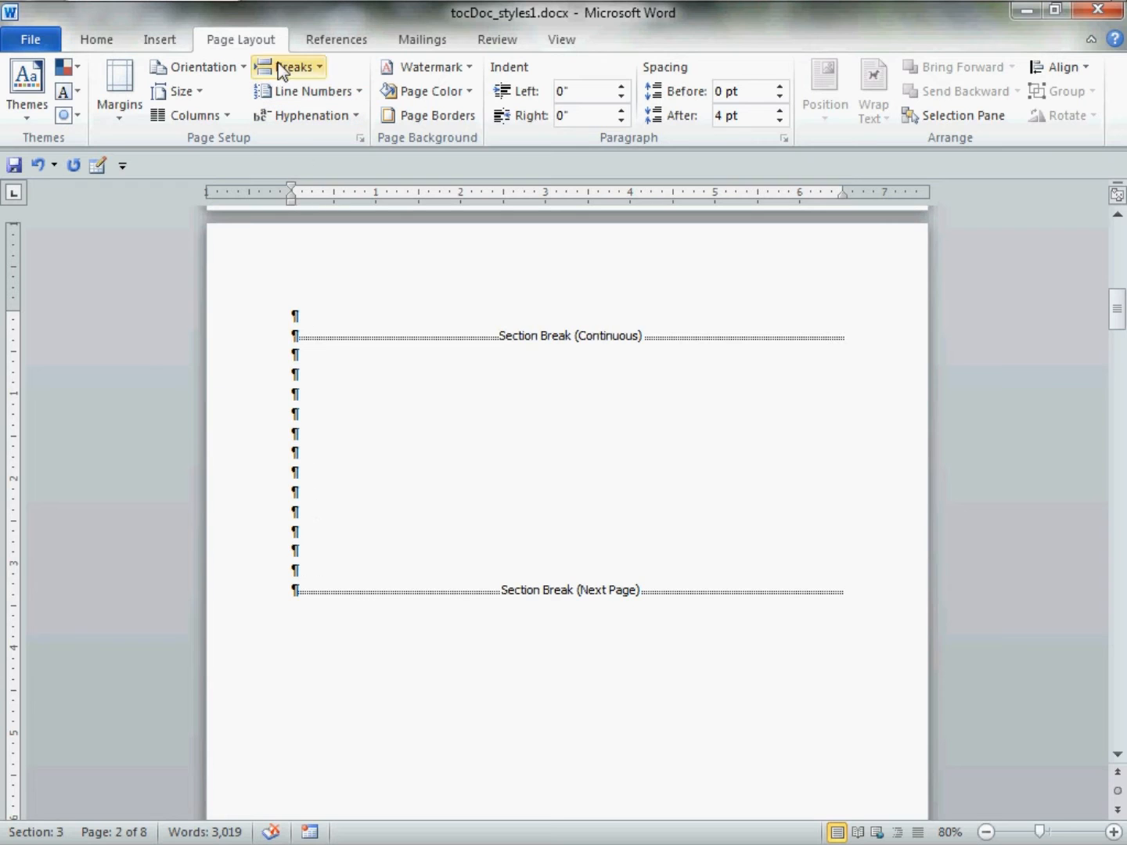
click(321, 67)
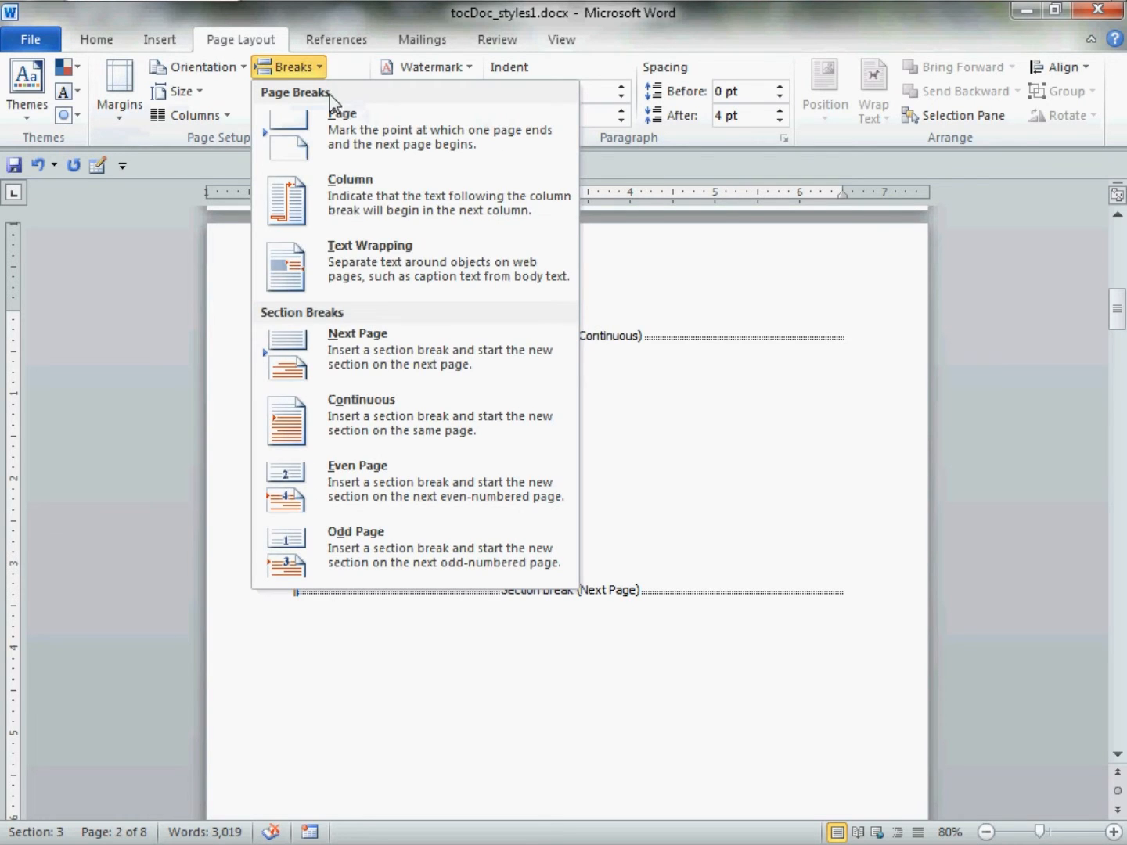
click(413, 421)
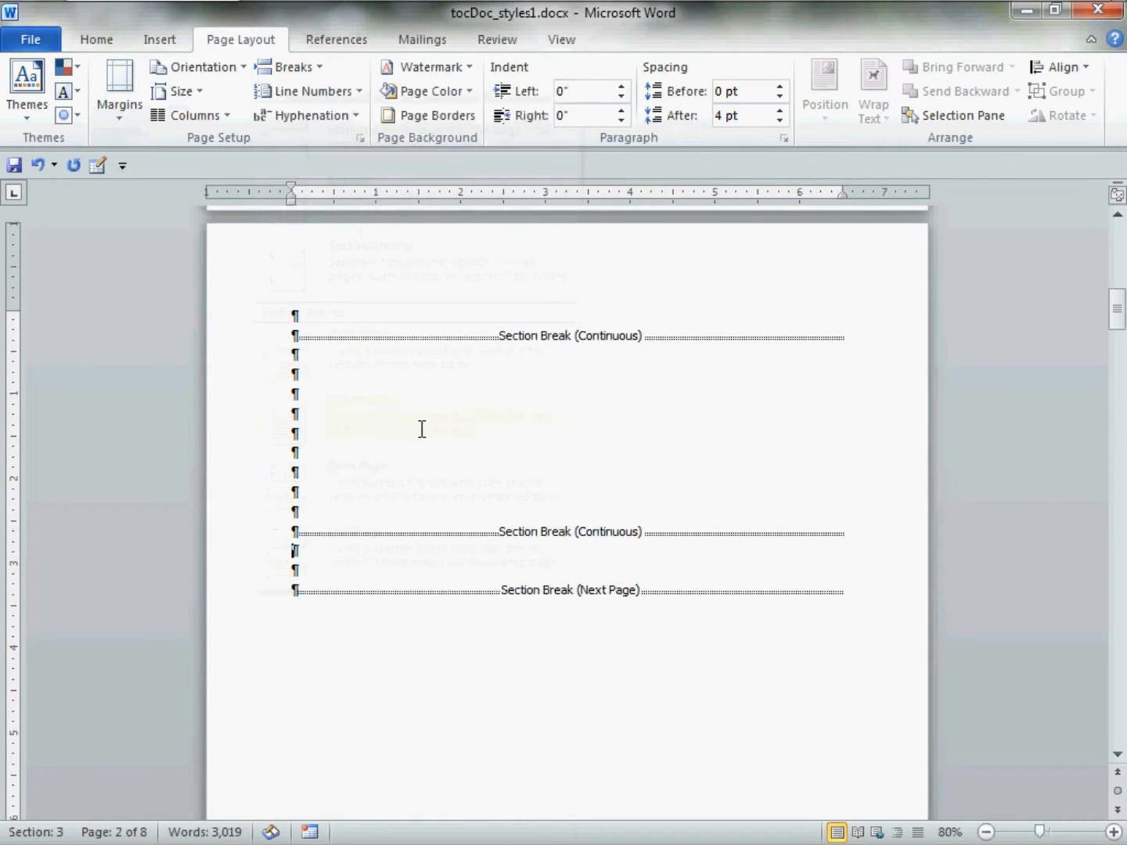
drag(261, 345, 278, 532)
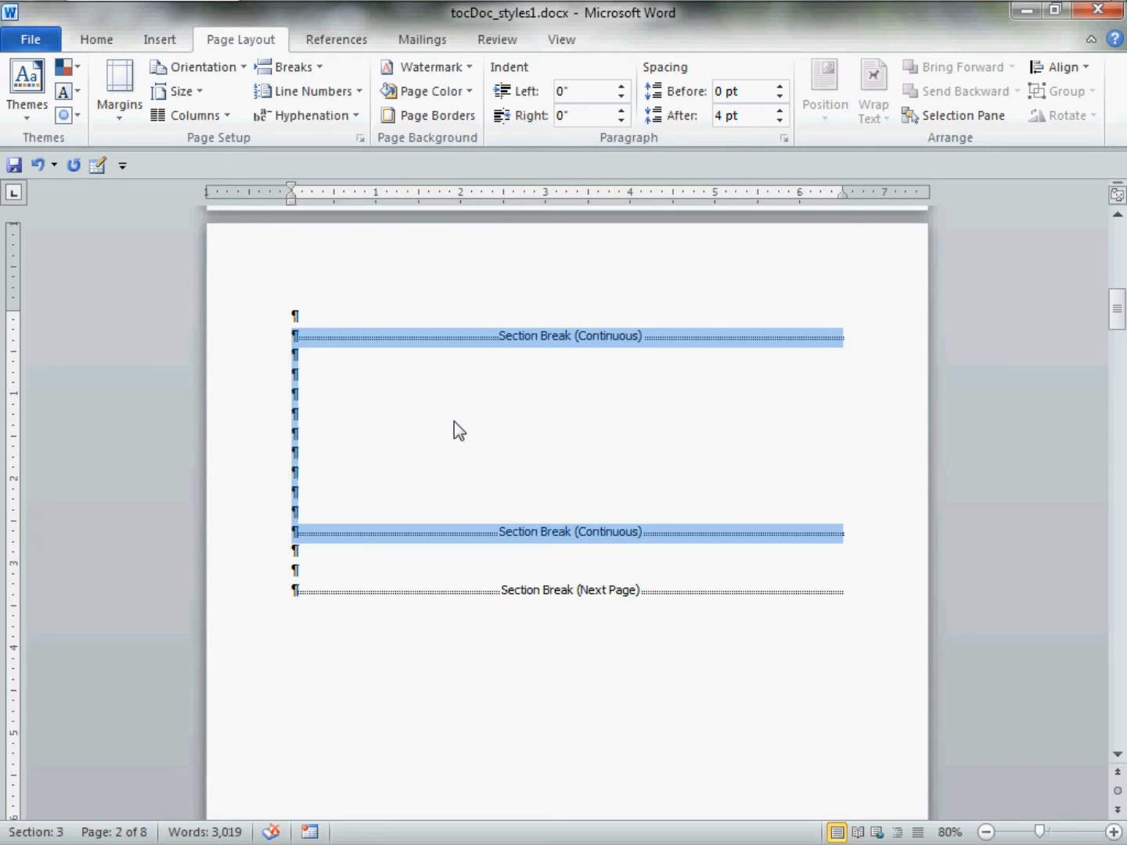
click(302, 371)
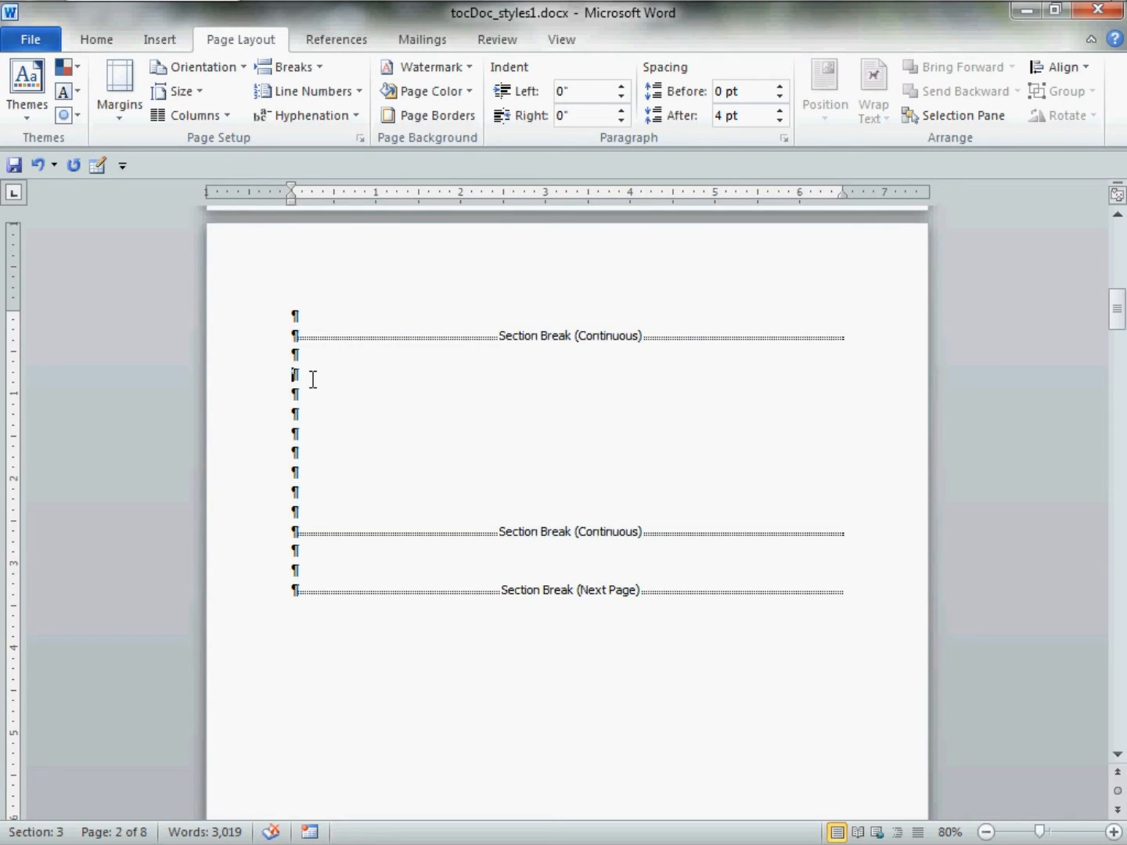
Set the middle section's left and right margins to 0.5" for this section only.
click(311, 364)
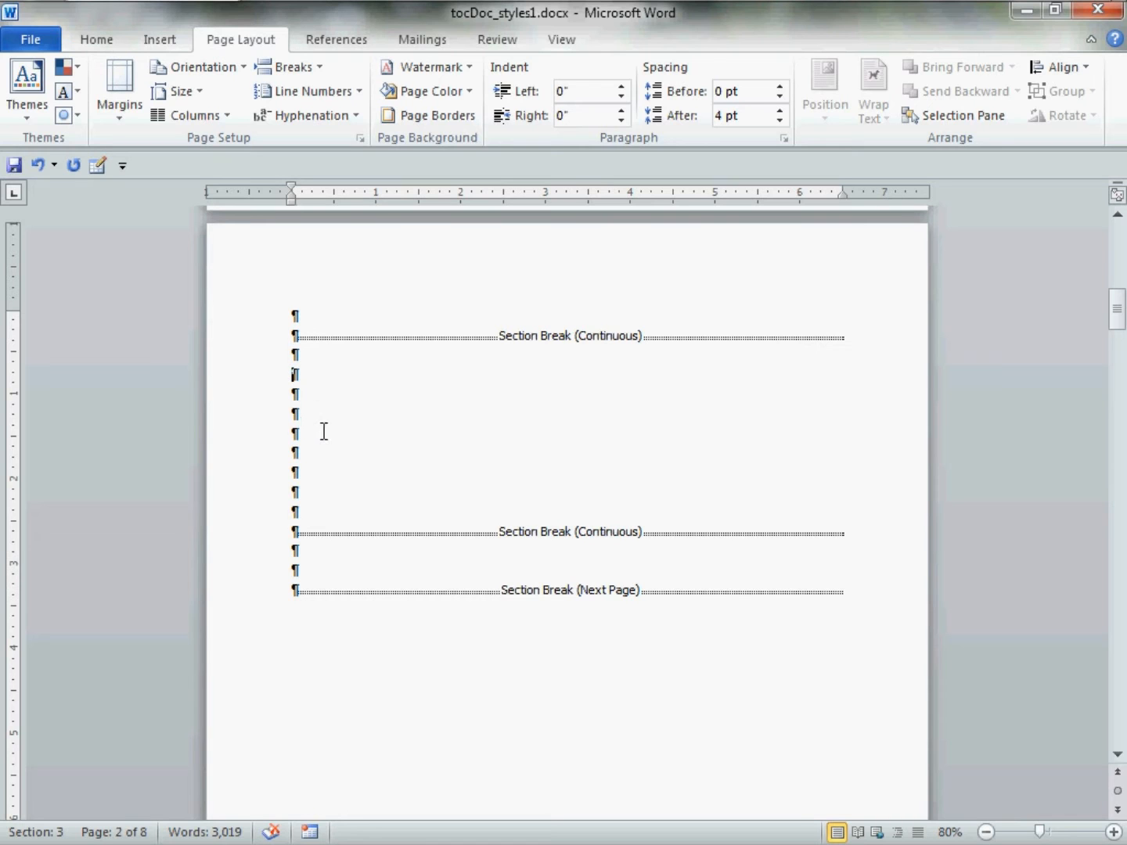
click(364, 139)
click(354, 160)
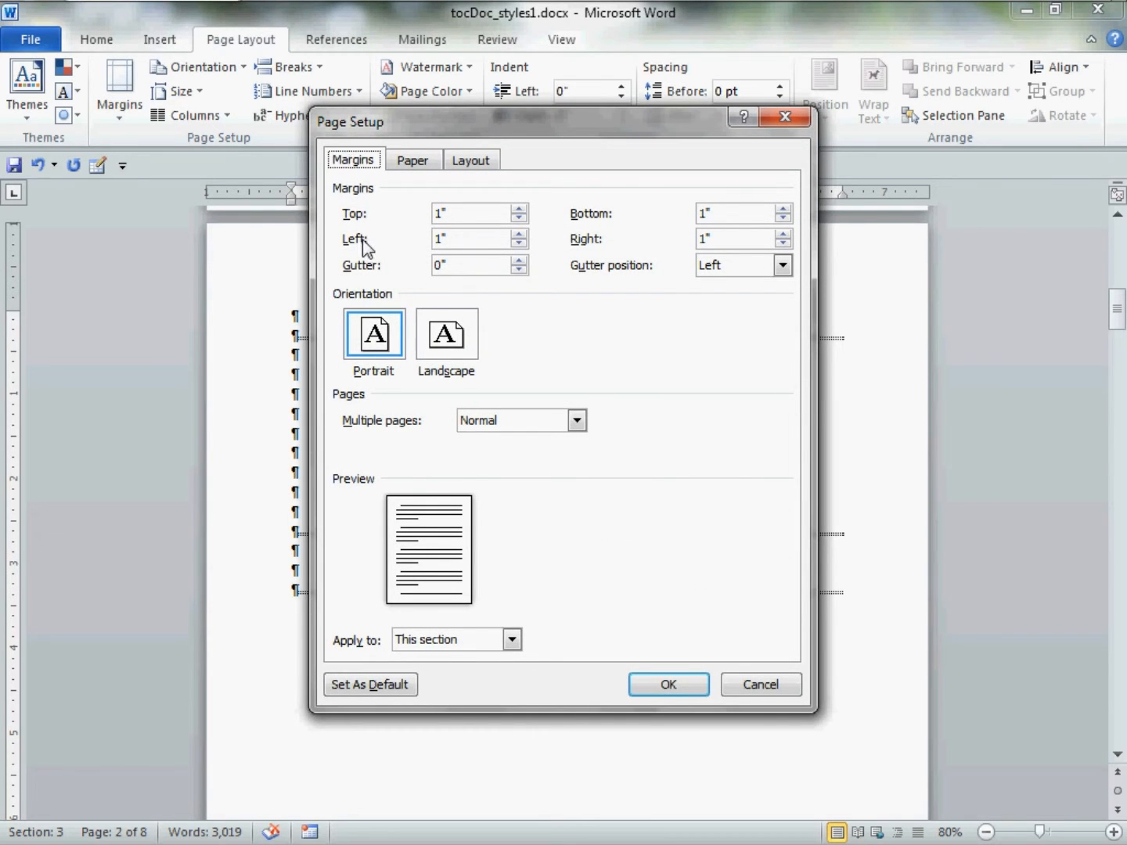
drag(447, 239, 426, 254)
text(0.5)
drag(734, 240, 696, 243)
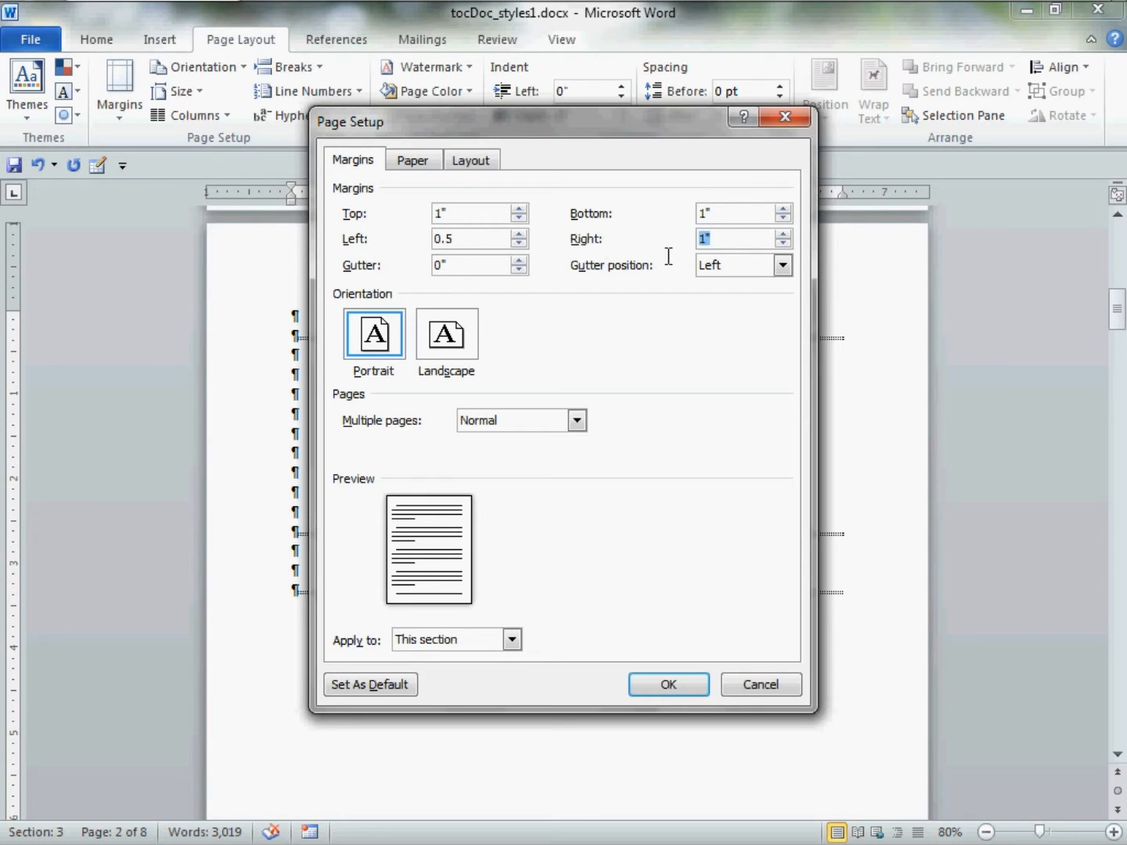
text(0.5)
click(482, 635)
click(479, 639)
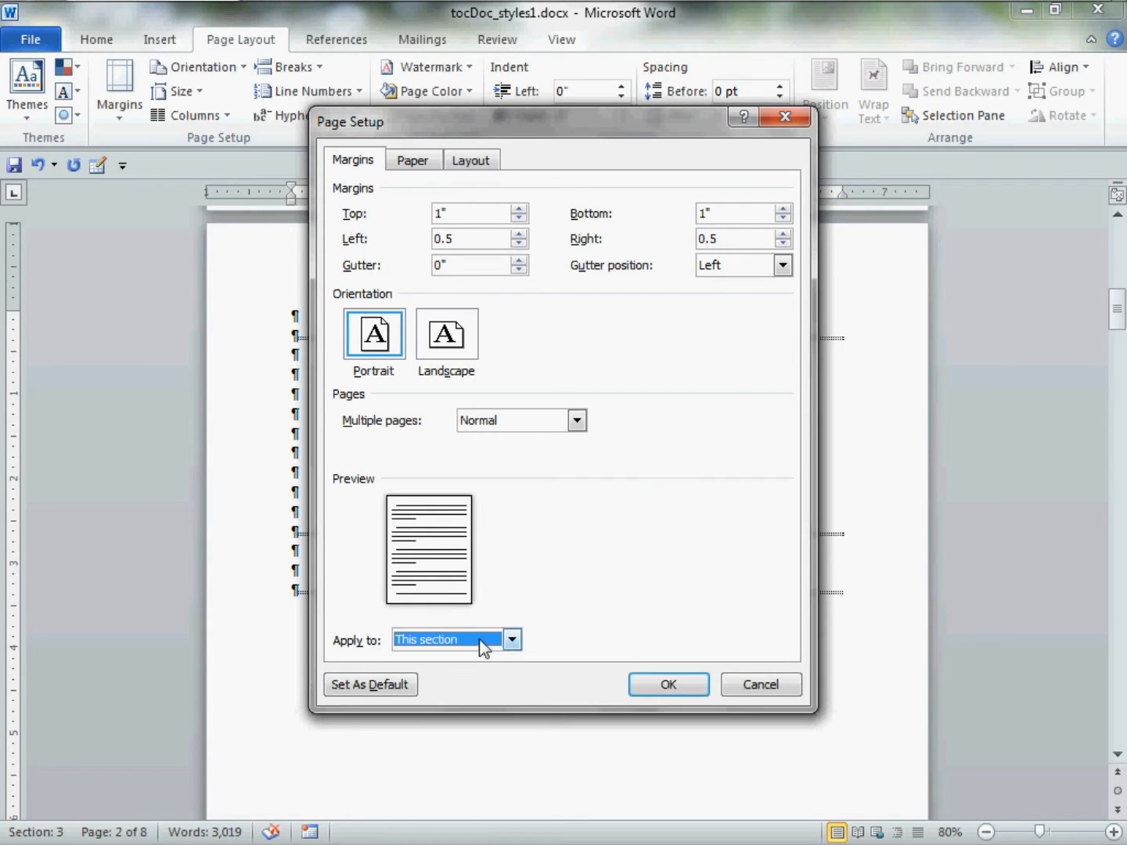
click(667, 691)
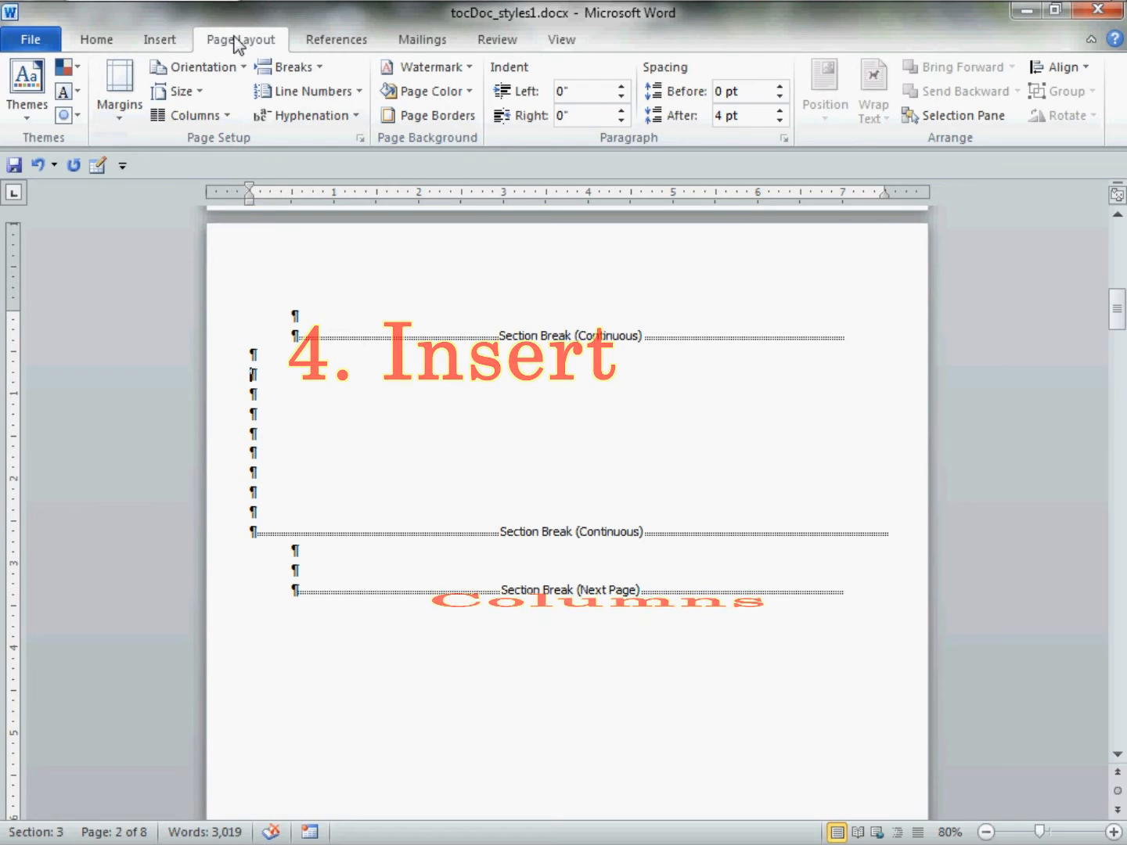
Split the middle section into three equal 2.3" columns with 0.3" spacing.
click(229, 118)
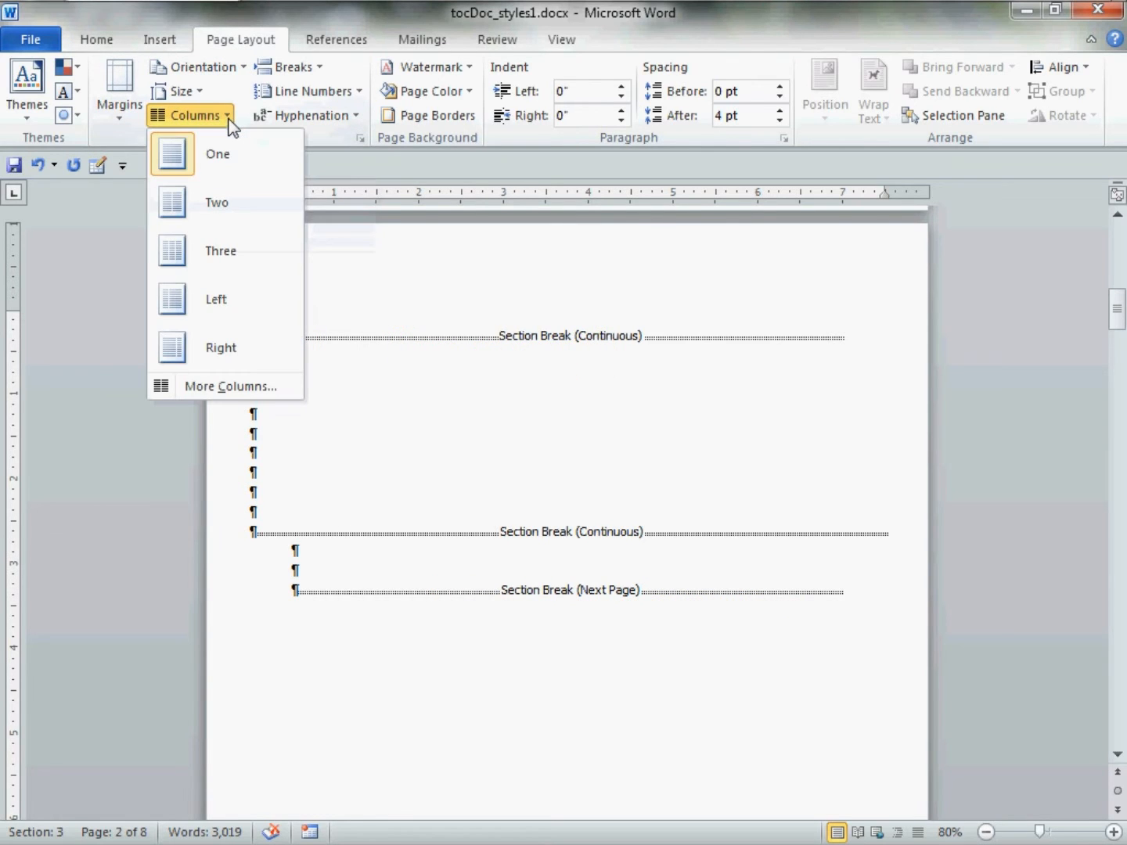
click(235, 388)
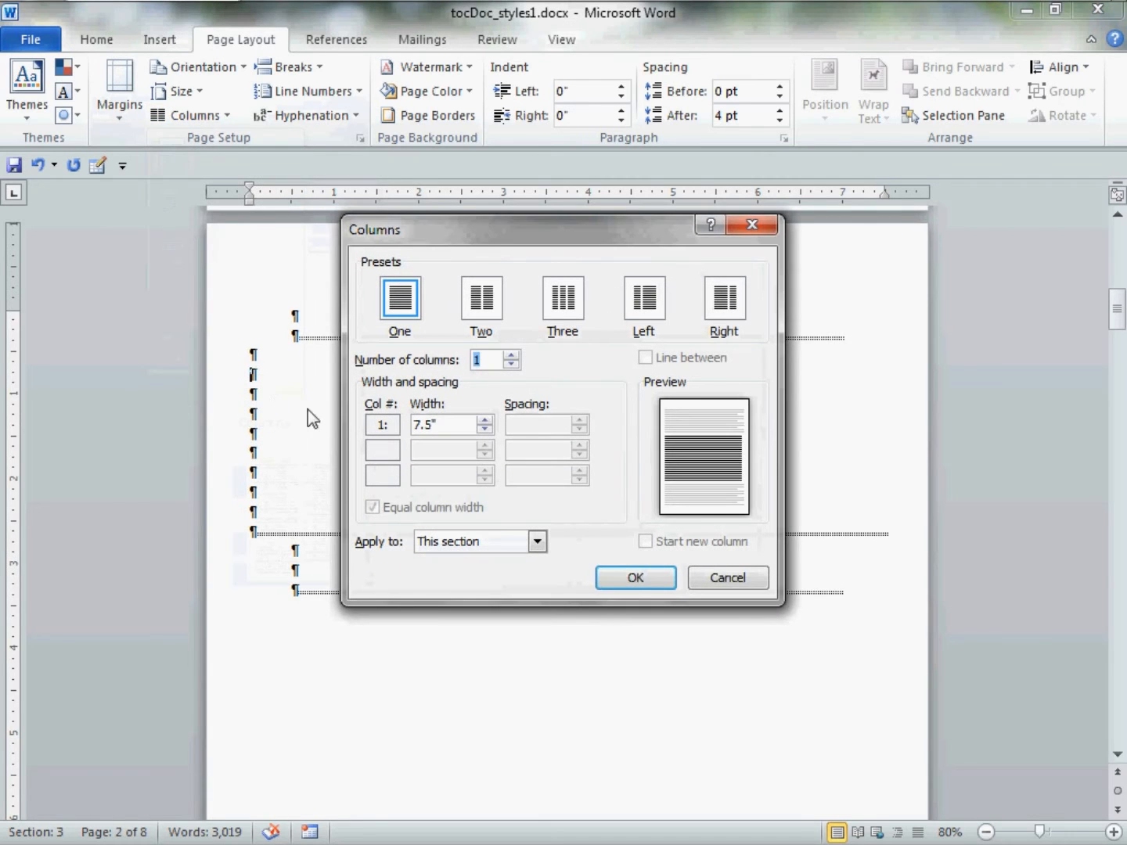
click(569, 310)
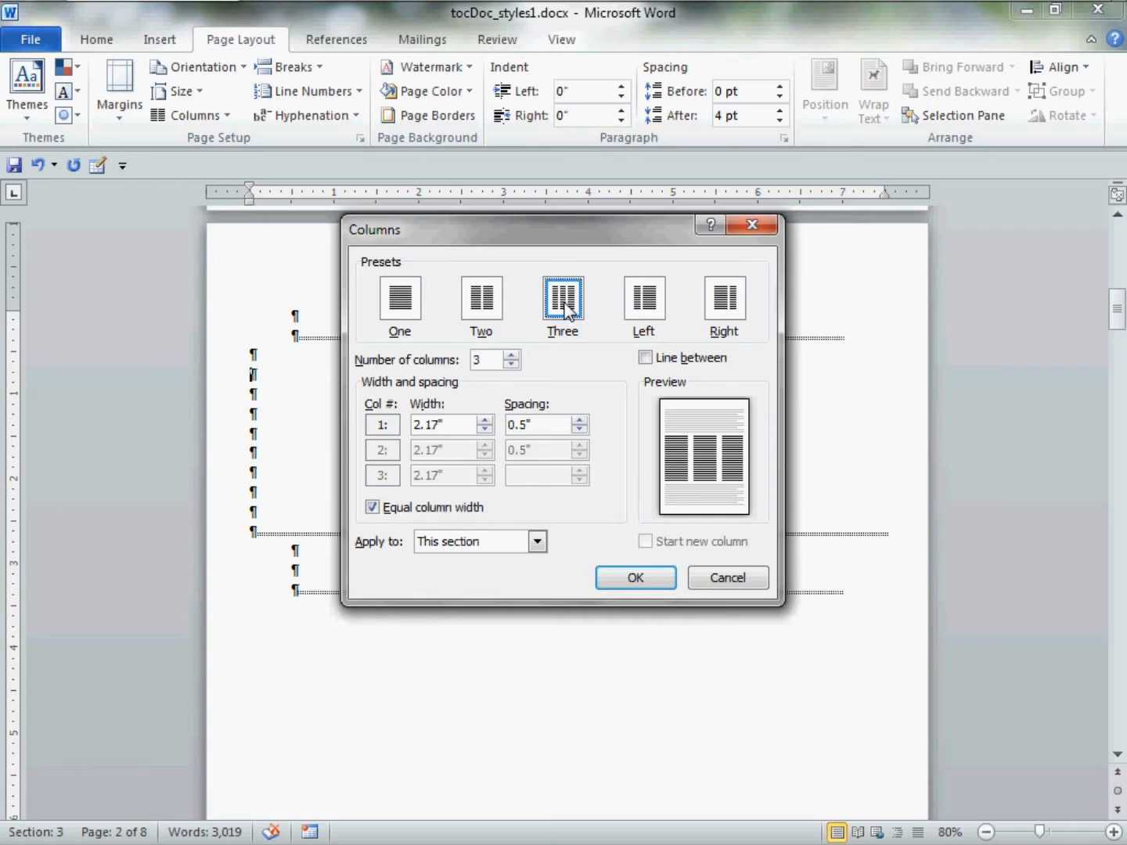
double_click(493, 360)
click(579, 430)
click(578, 430)
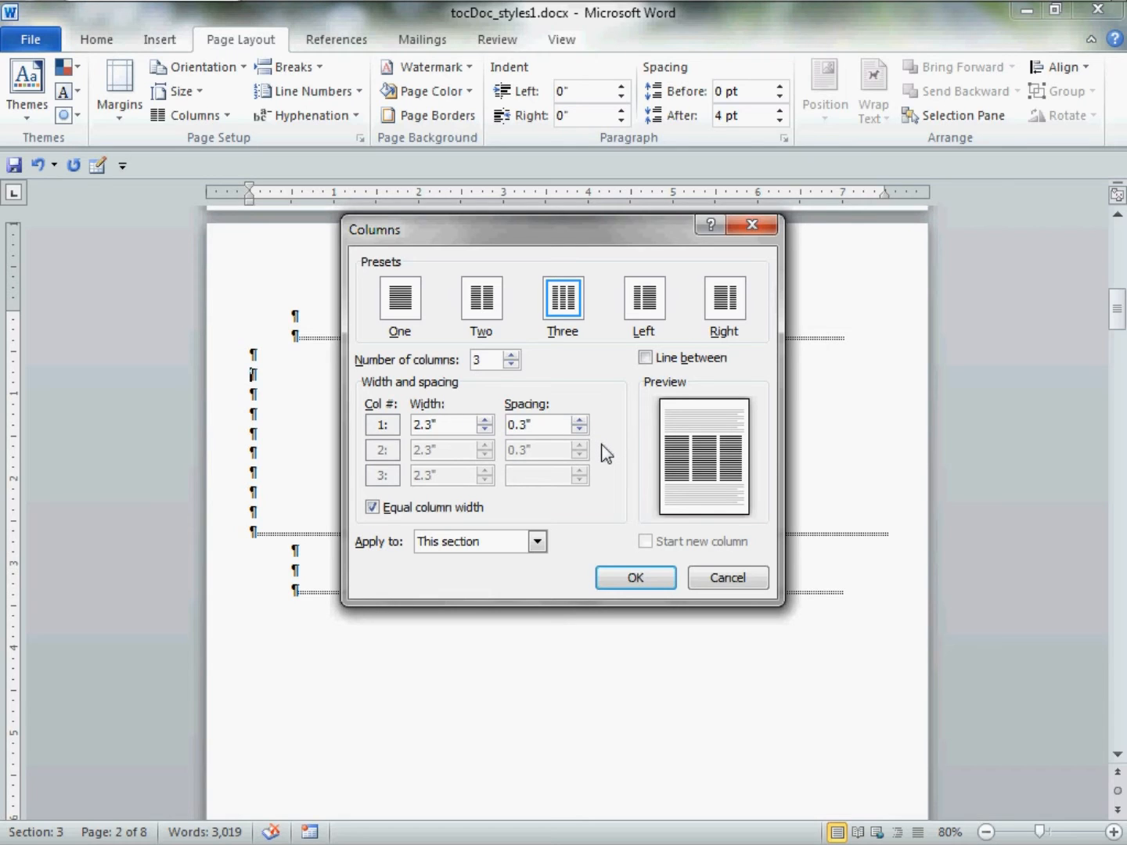
click(502, 540)
click(501, 539)
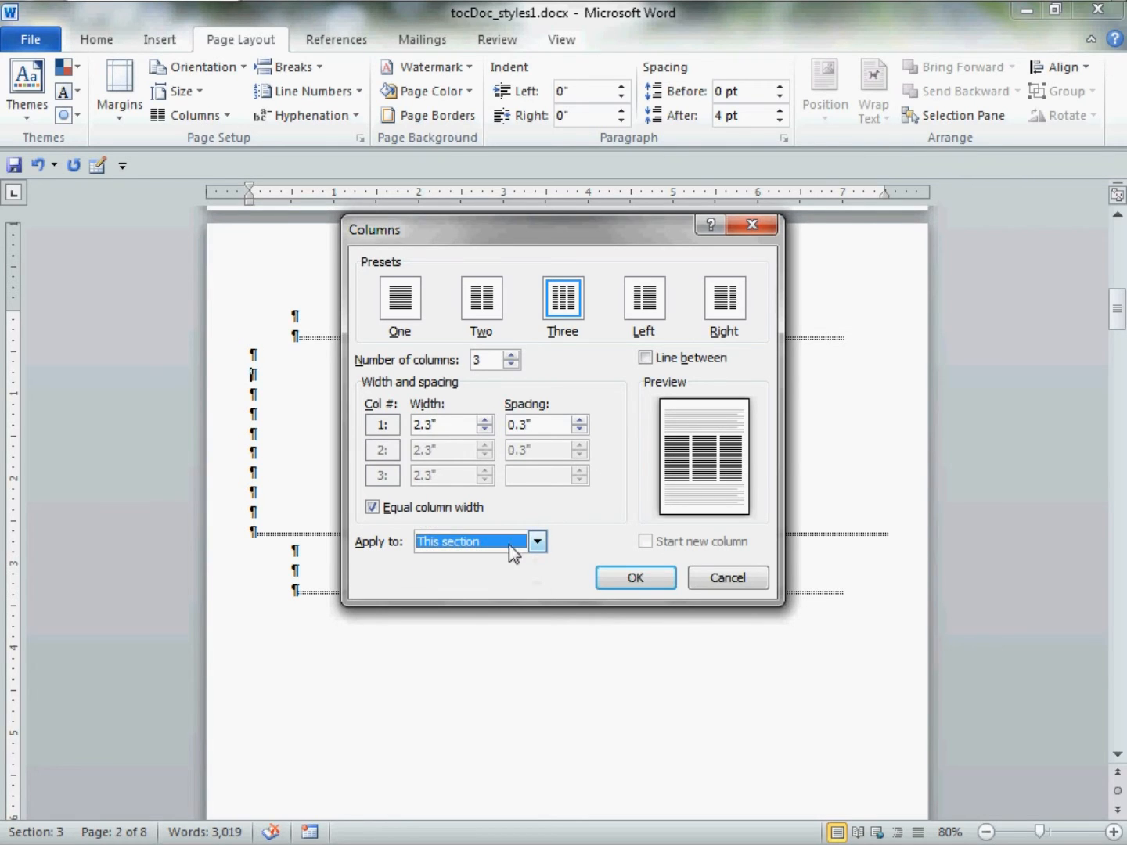
click(606, 578)
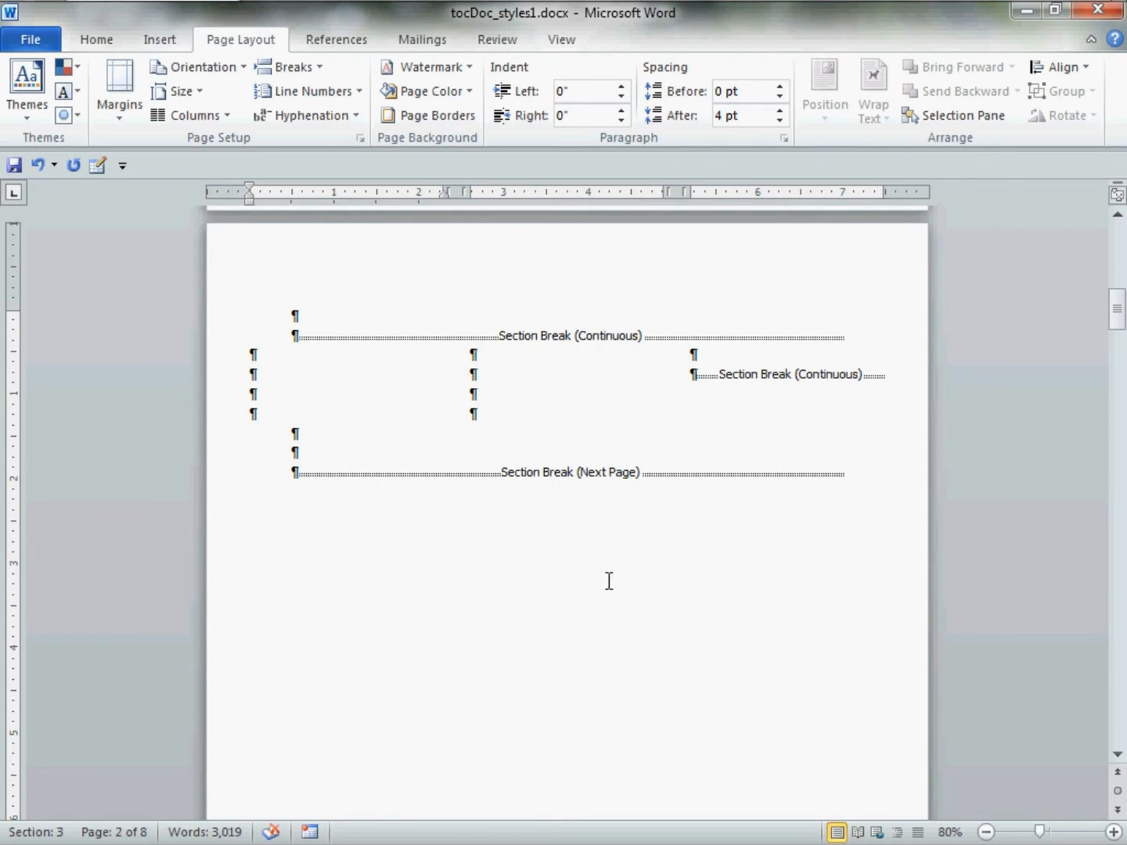
Add empty paragraphs in the first column so all three columns extend down the page.
drag(273, 358, 281, 412)
drag(494, 354, 495, 422)
click(721, 359)
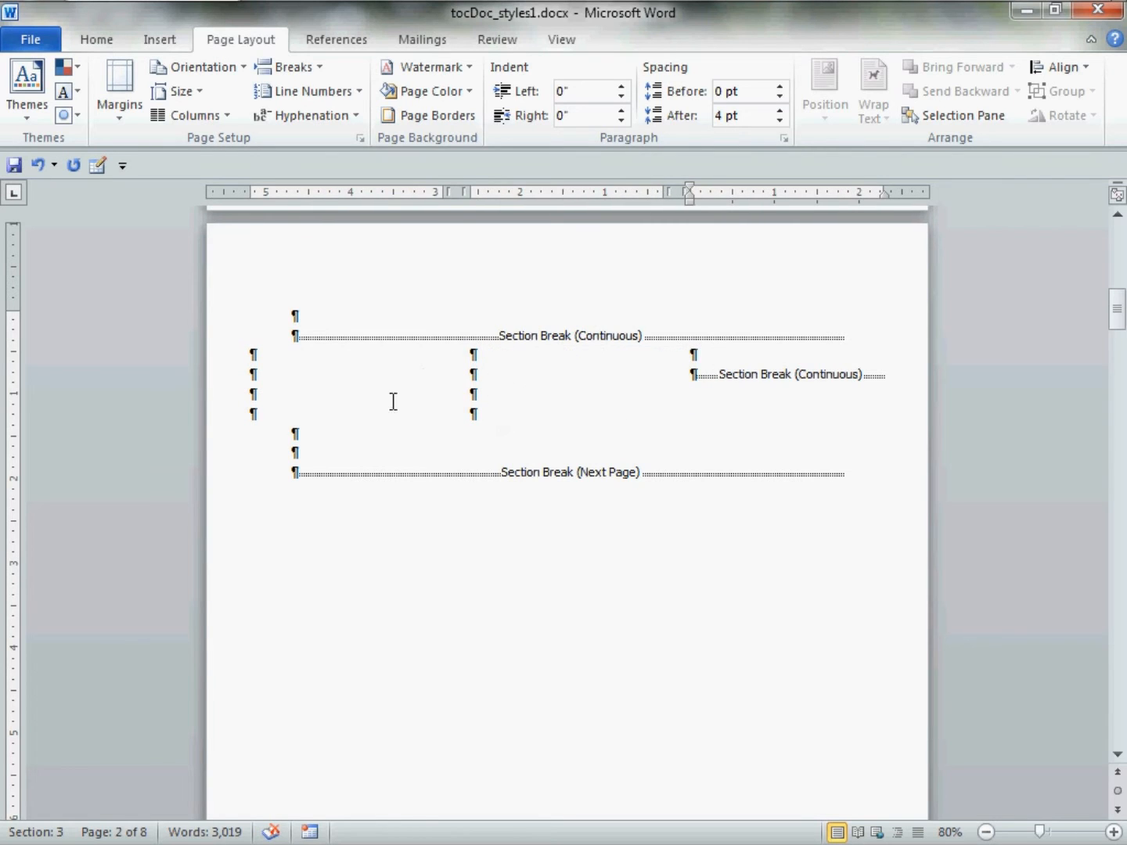
click(281, 381)
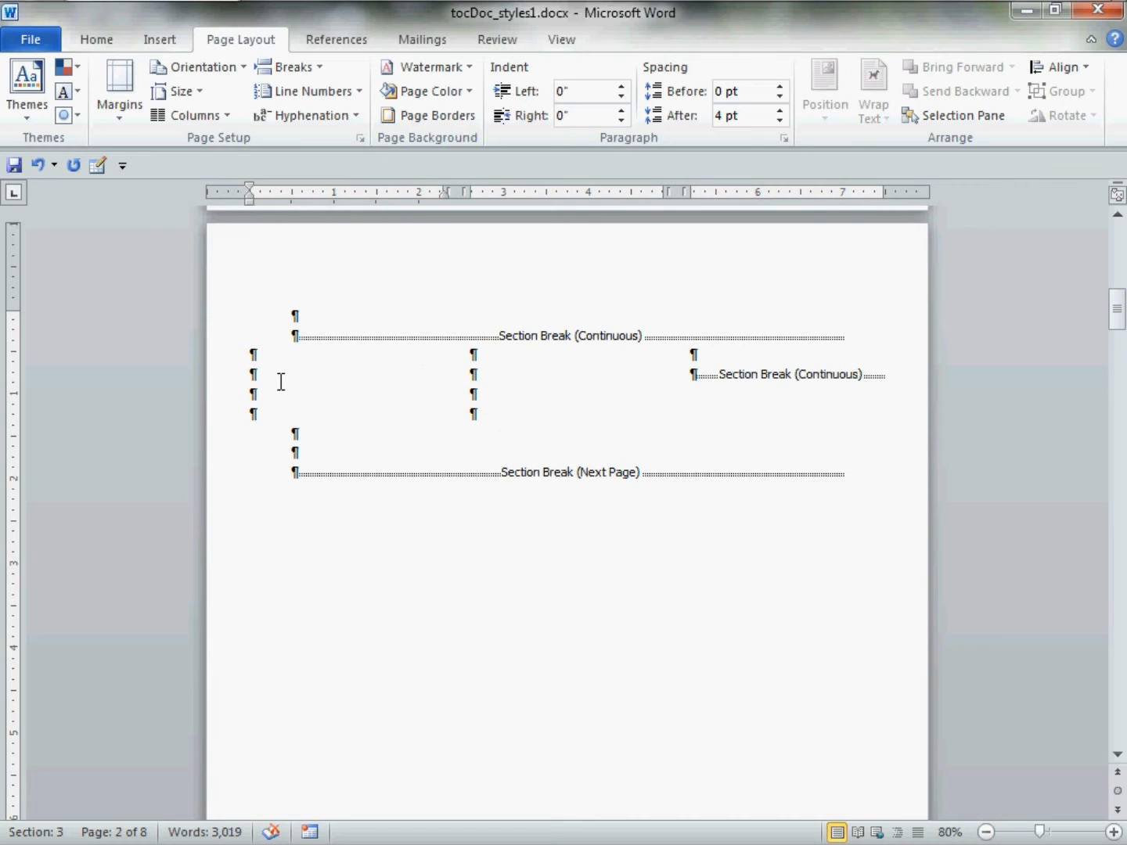
key(Return)
key(Return)
key(Return)
key(Return)
key(Return)
key(Return)
key(Return)
key(Return)
key(Return)
key(Return)
key(Return)
key(Return)
key(Return)
key(Return)
key(Return)
key(Return)
key(Return)
key(Return)
key(Return)
key(Return)
key(Return)
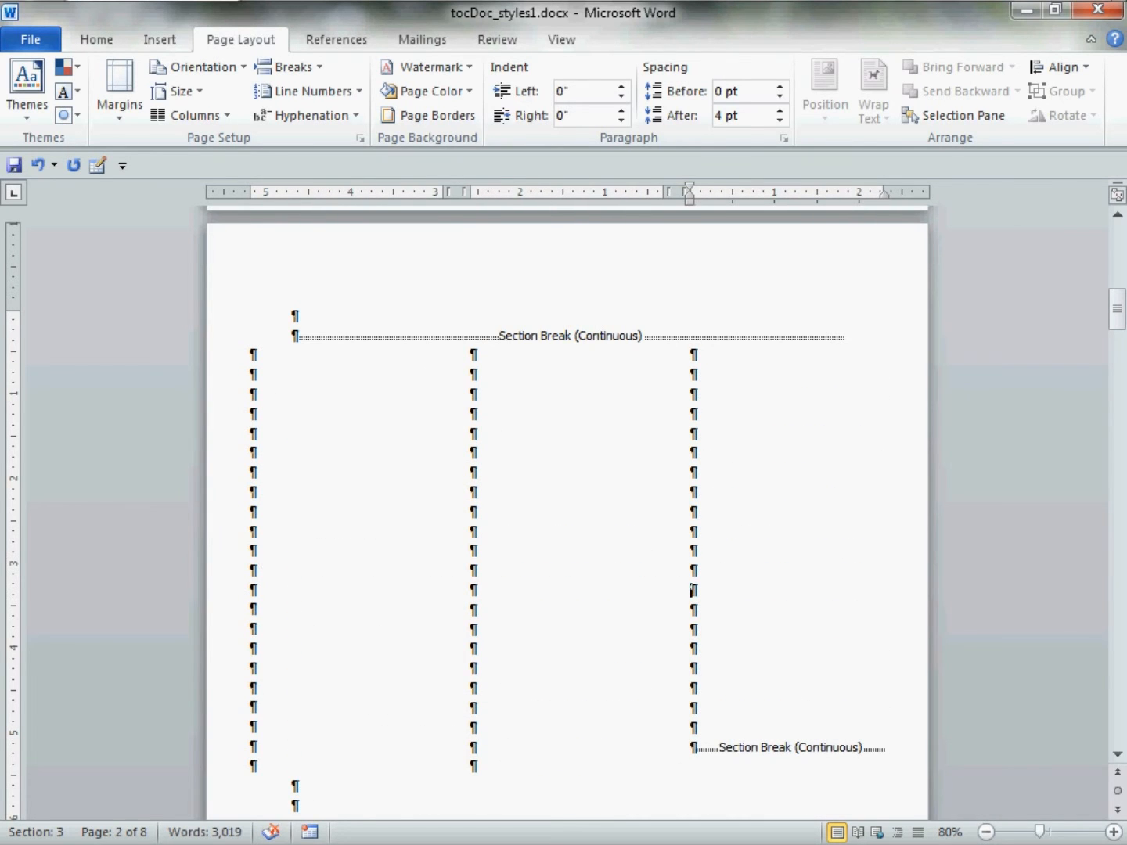
scroll(279, 384, down, 3)
click(279, 383)
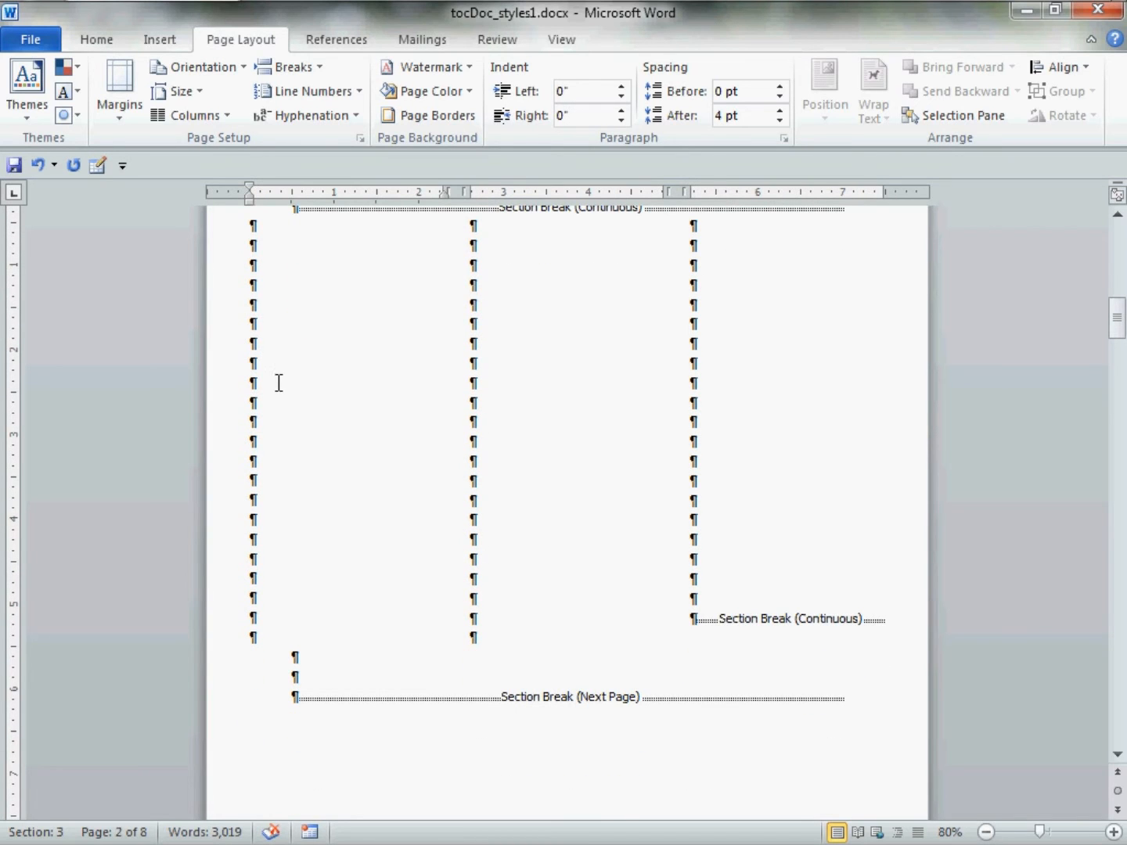
key(Return)
key(Return)
key(Return)
key(Return)
key(Return)
key(Return)
key(Return)
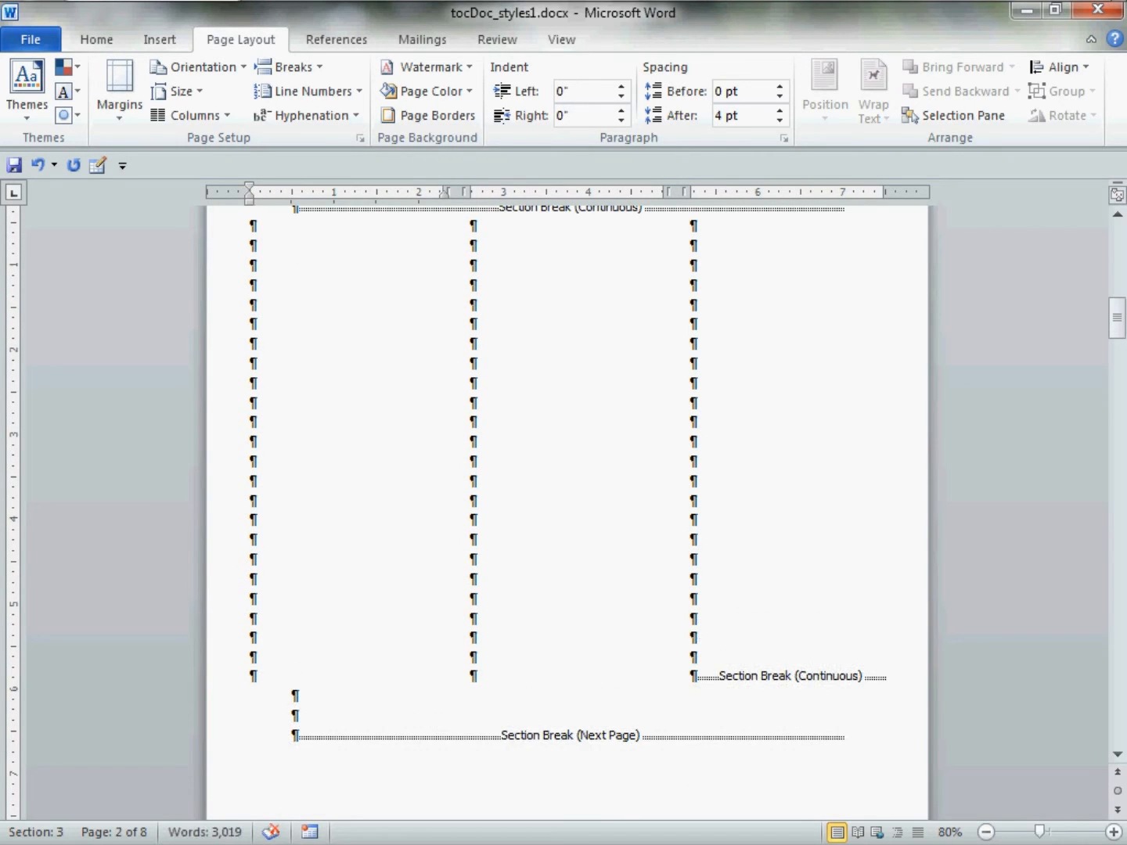
scroll(243, 314, up, 4)
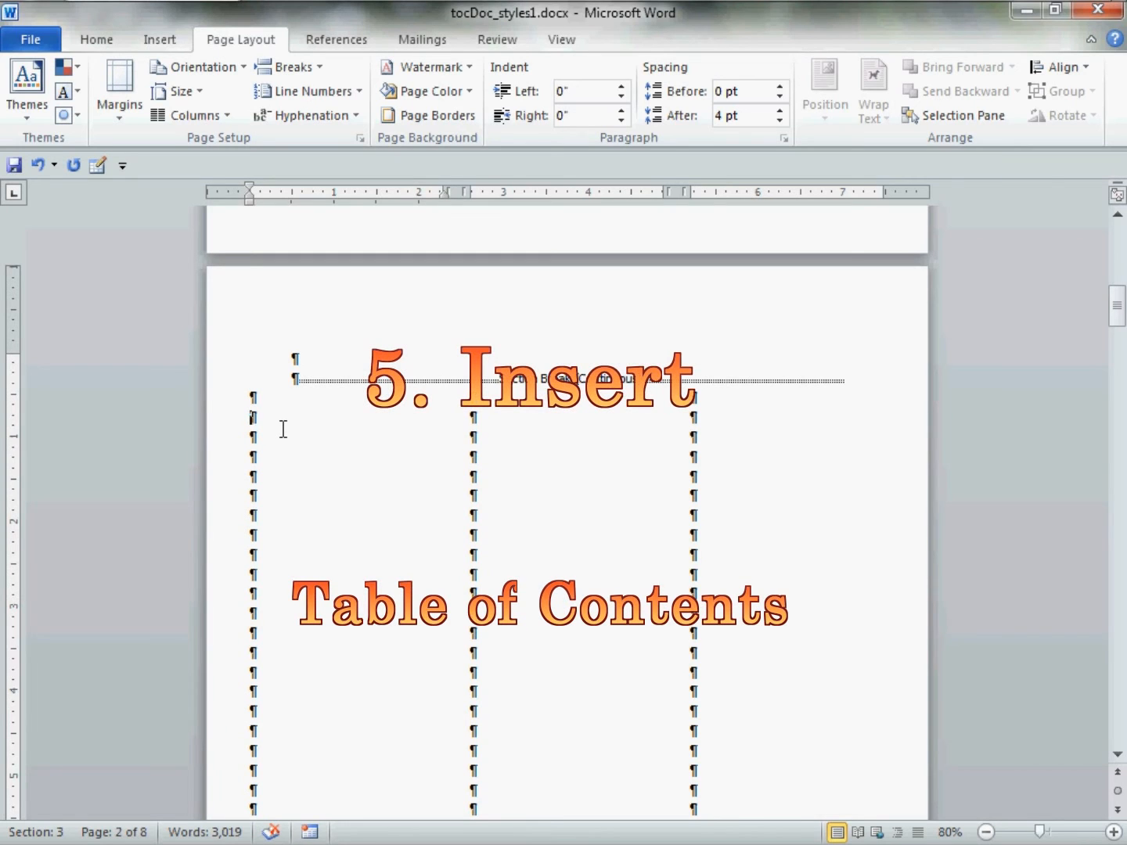
click(373, 38)
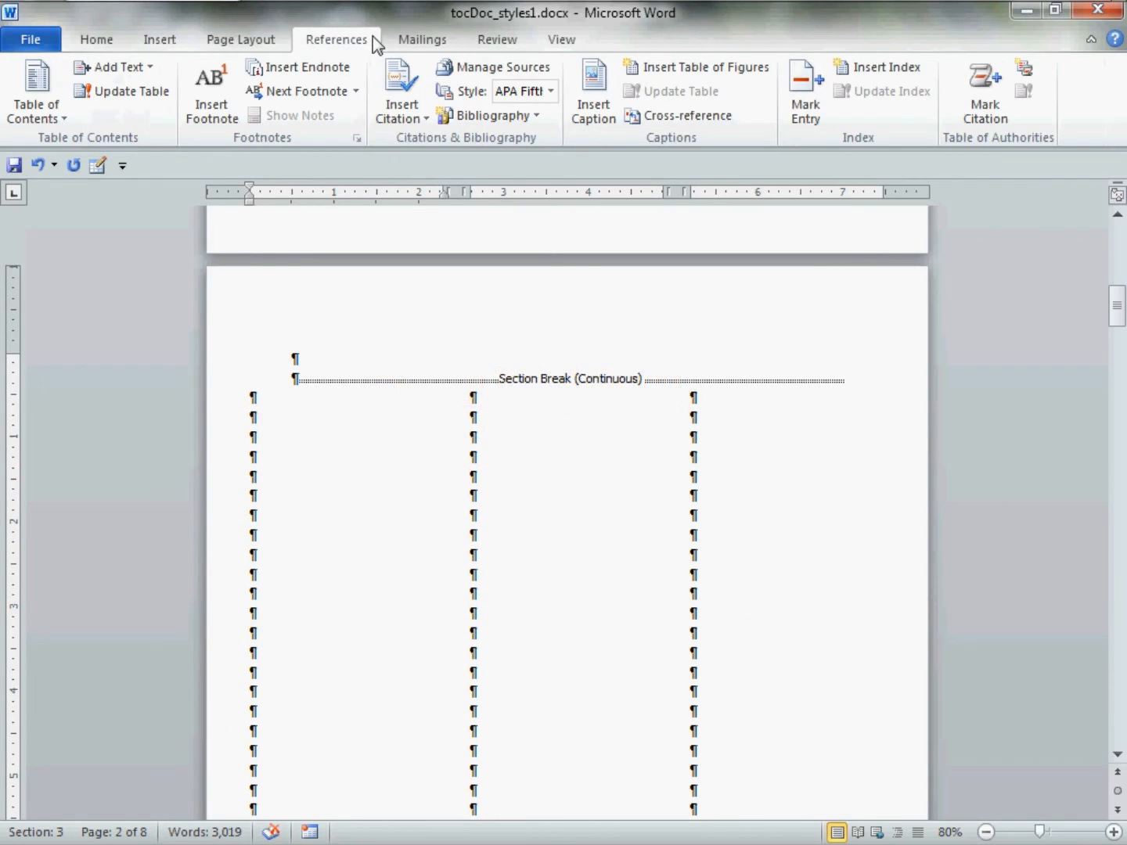
Insert a 3-level table of contents from outline levels, with page numbers instead of hyperlinks.
click(64, 121)
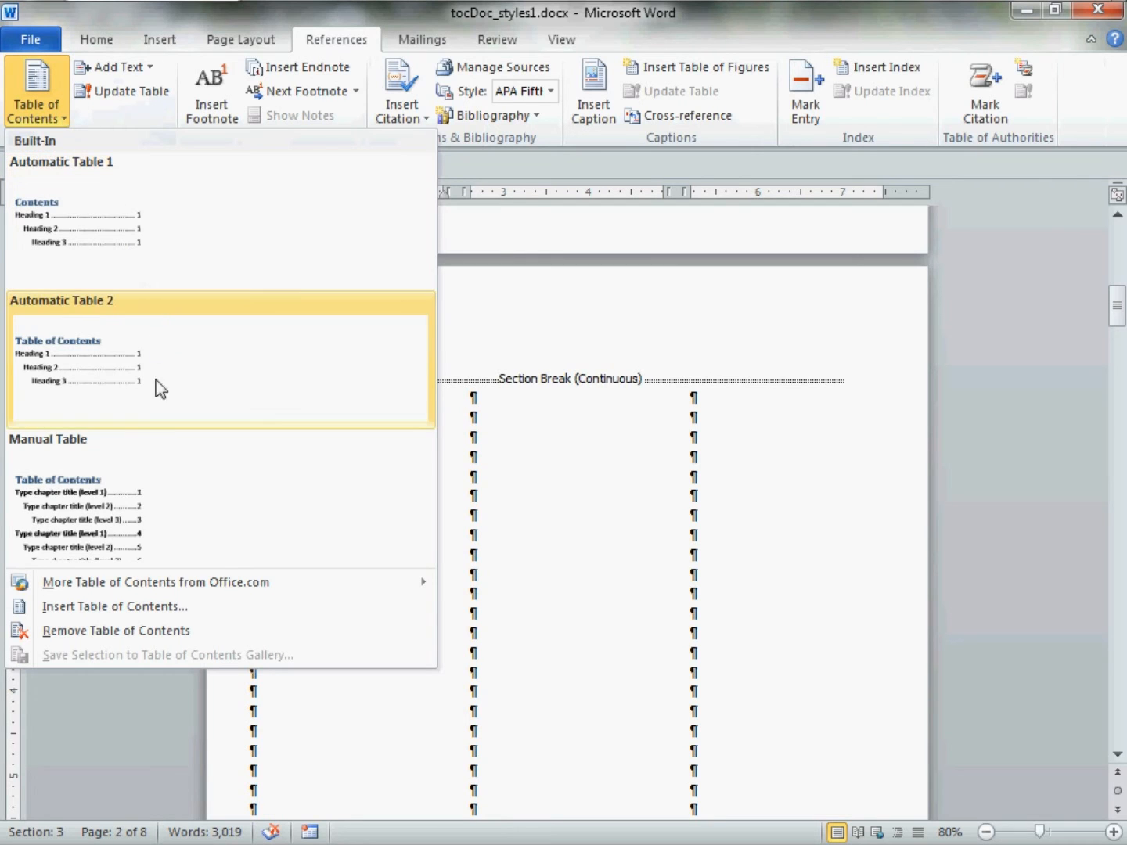
click(229, 607)
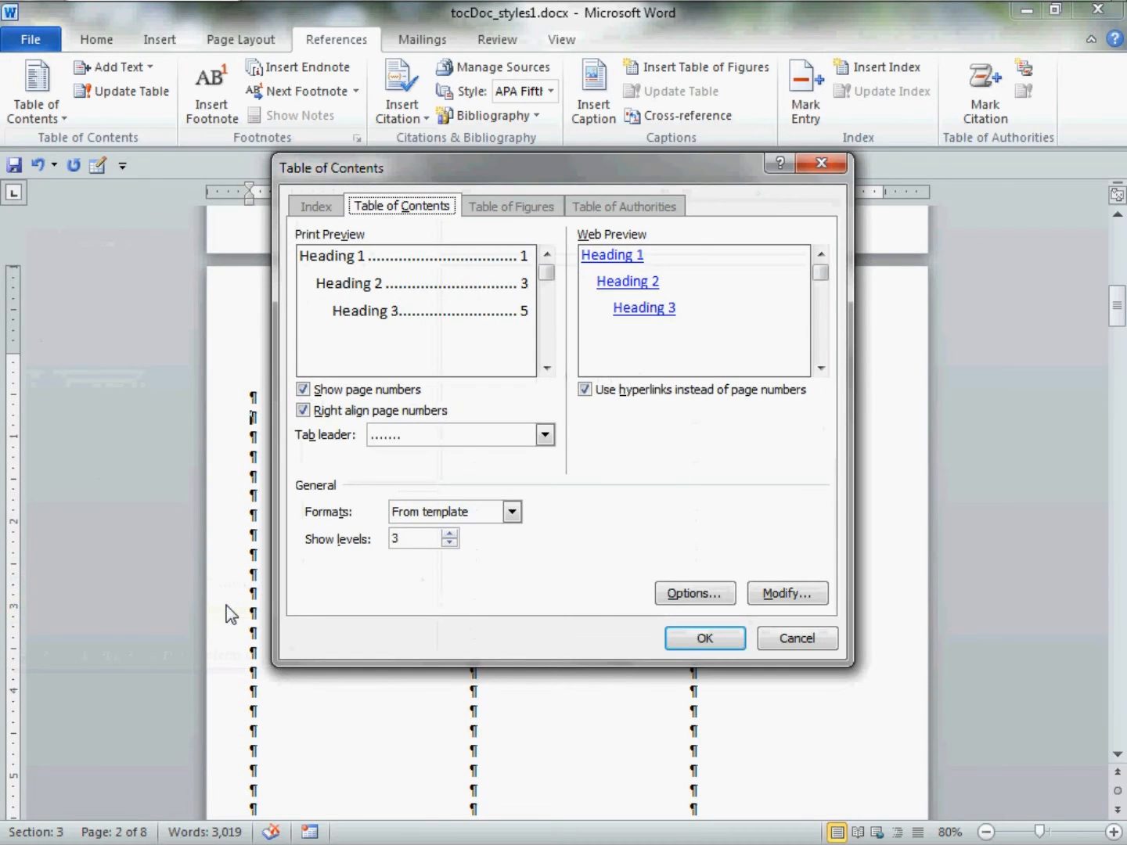
click(721, 599)
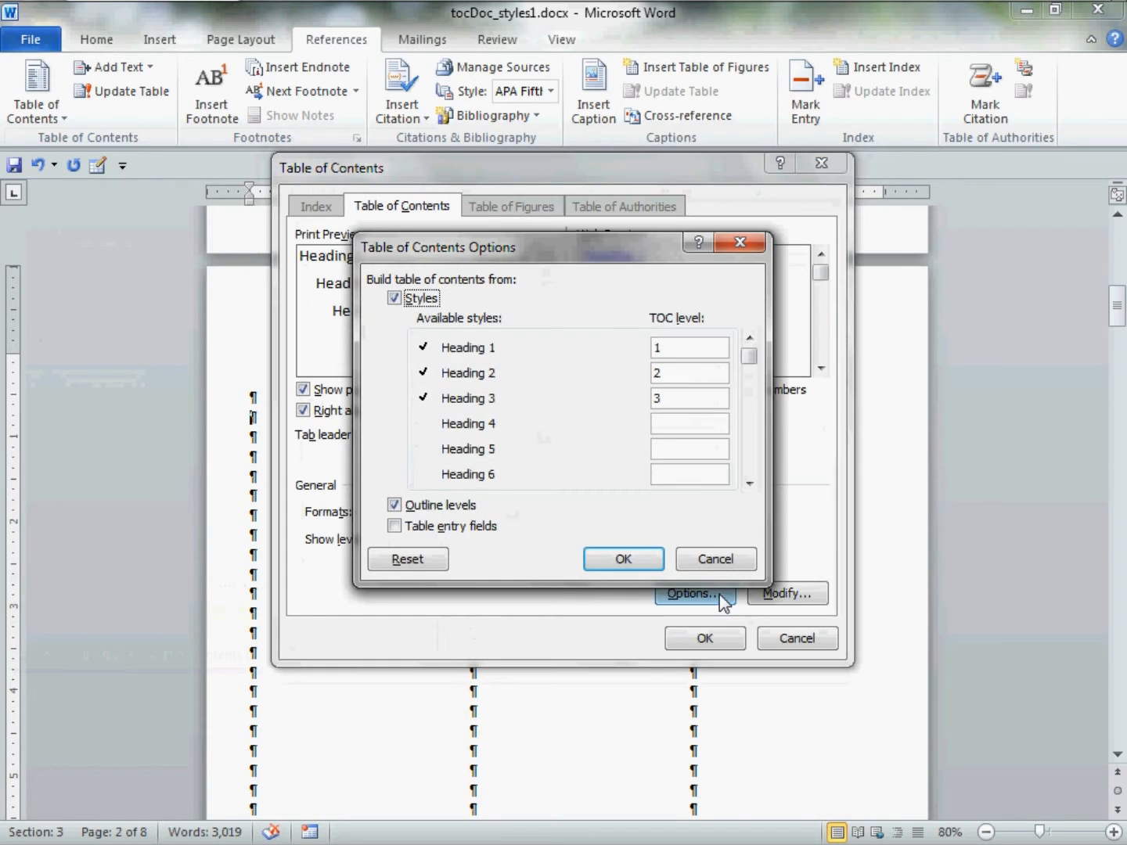
click(417, 302)
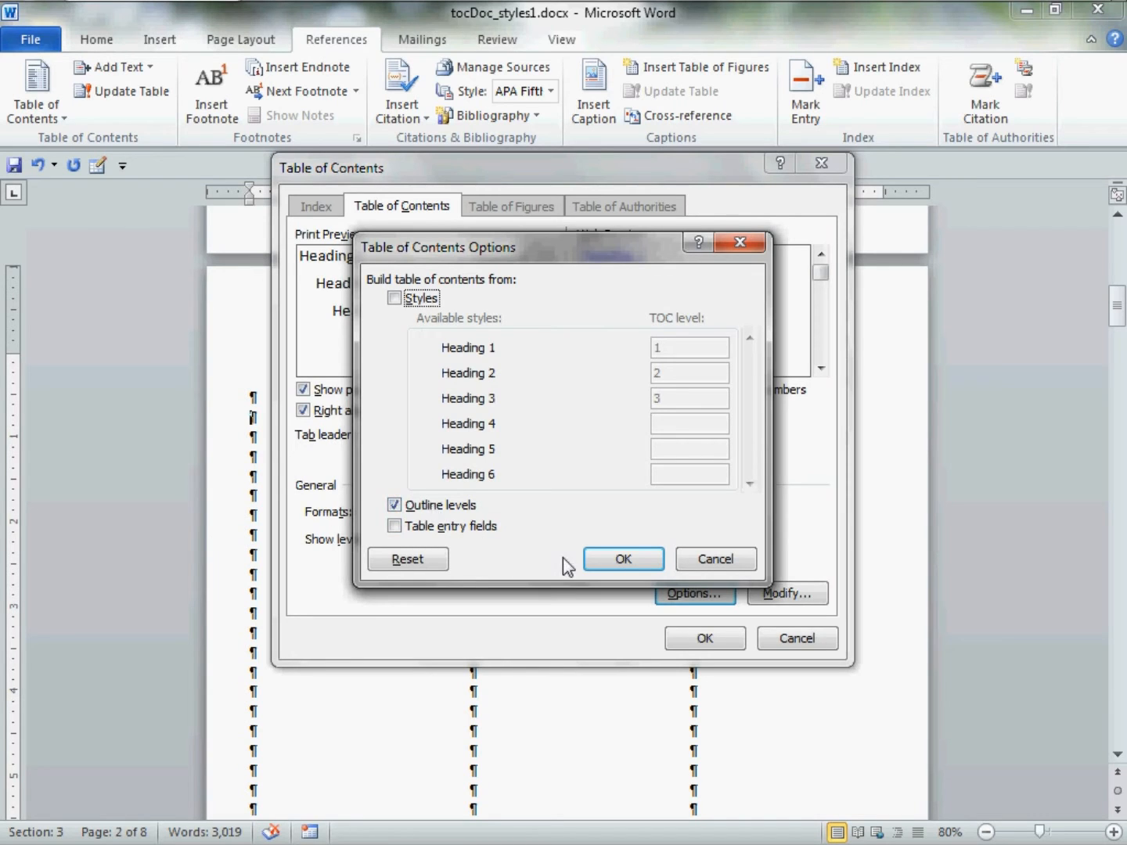
click(616, 559)
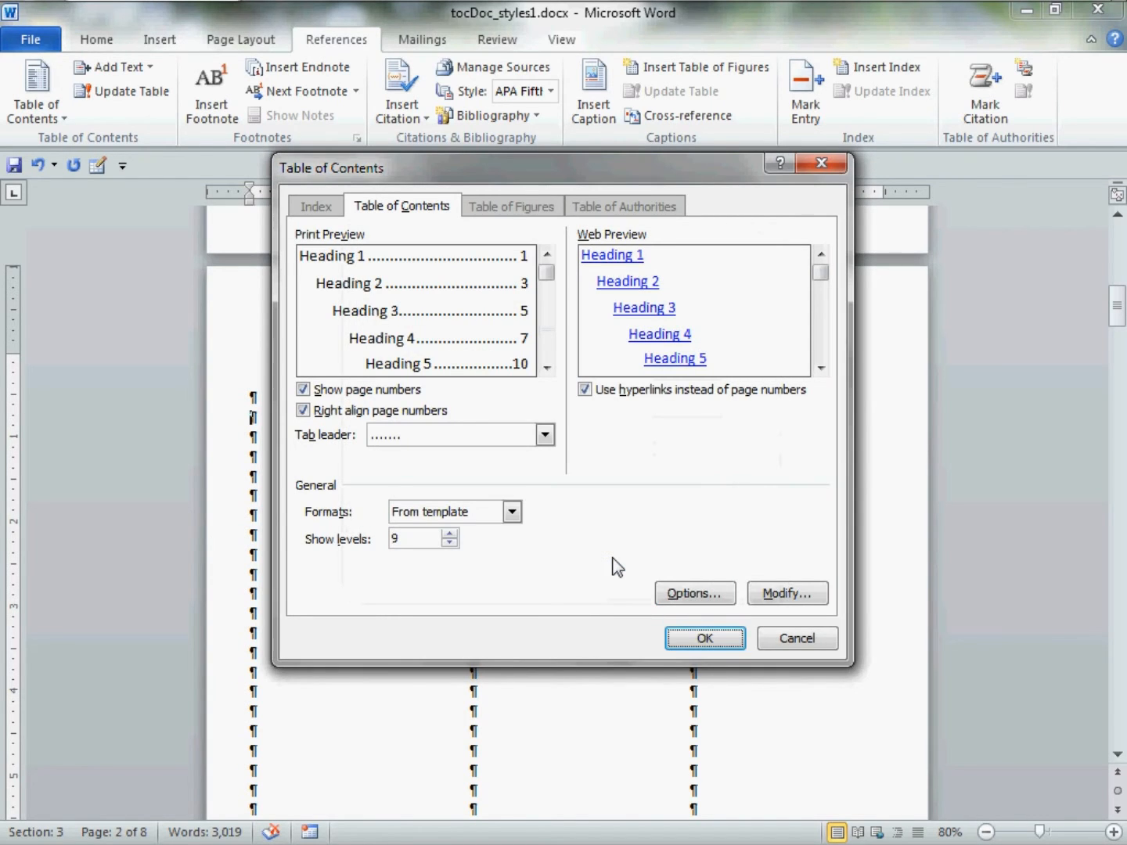
click(585, 391)
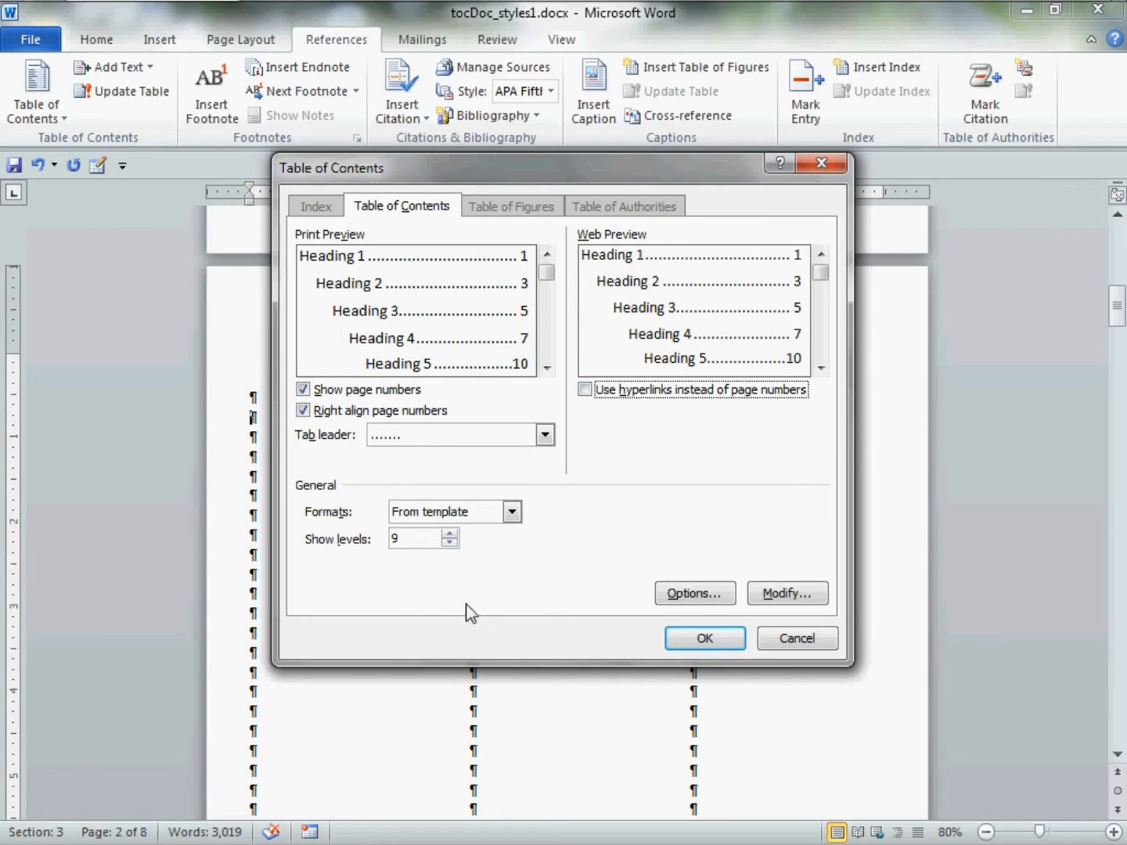
double_click(422, 547)
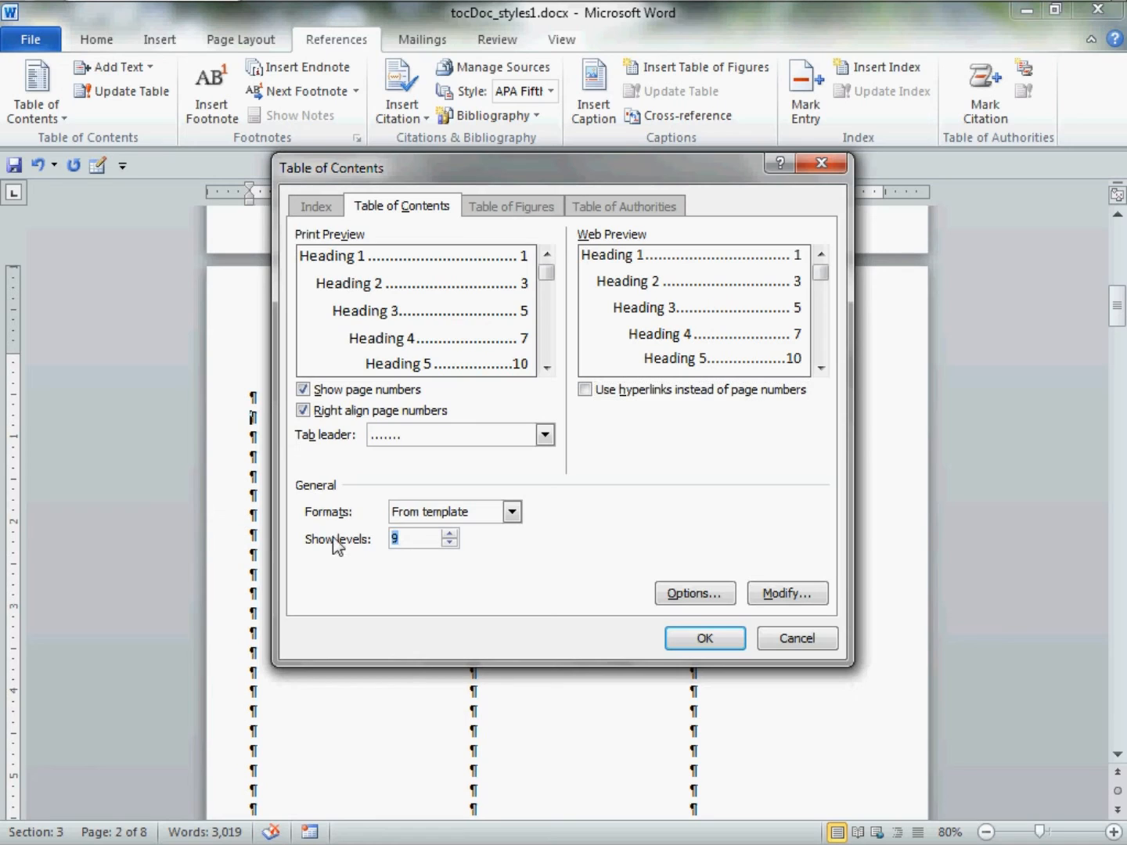
text(3)
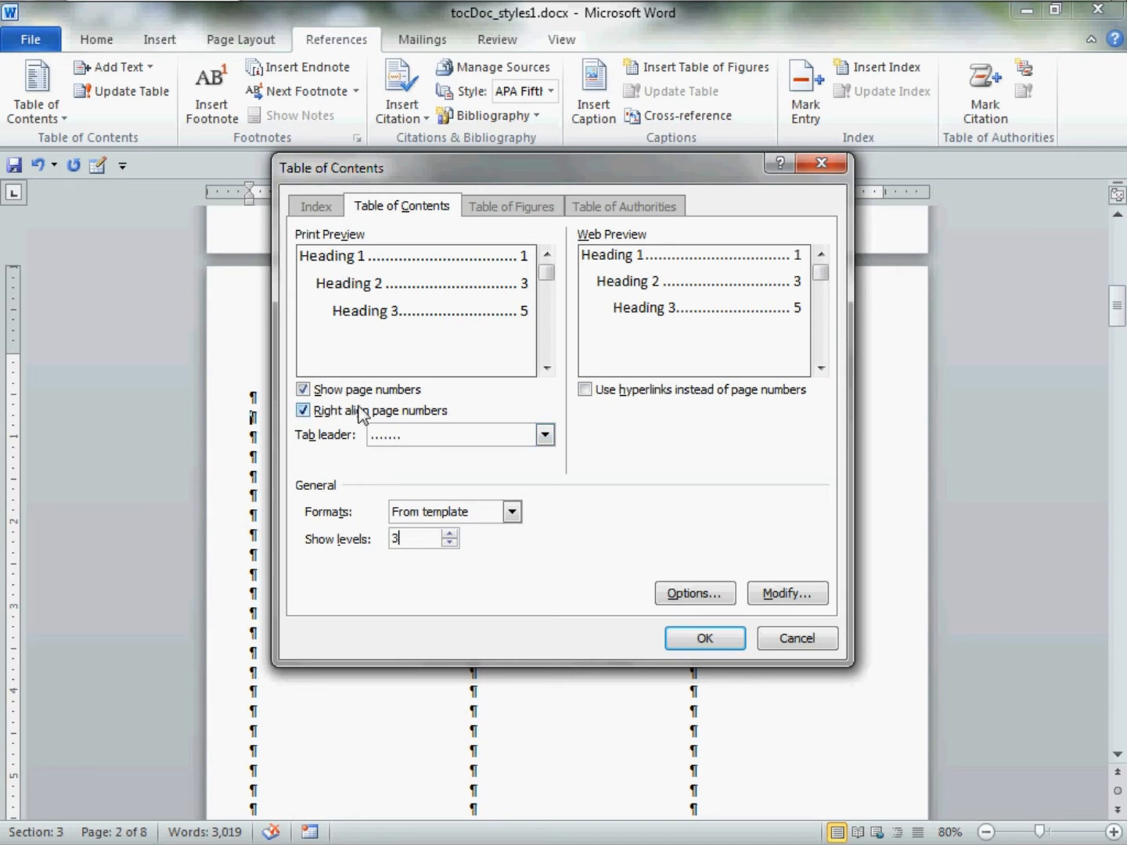
click(692, 638)
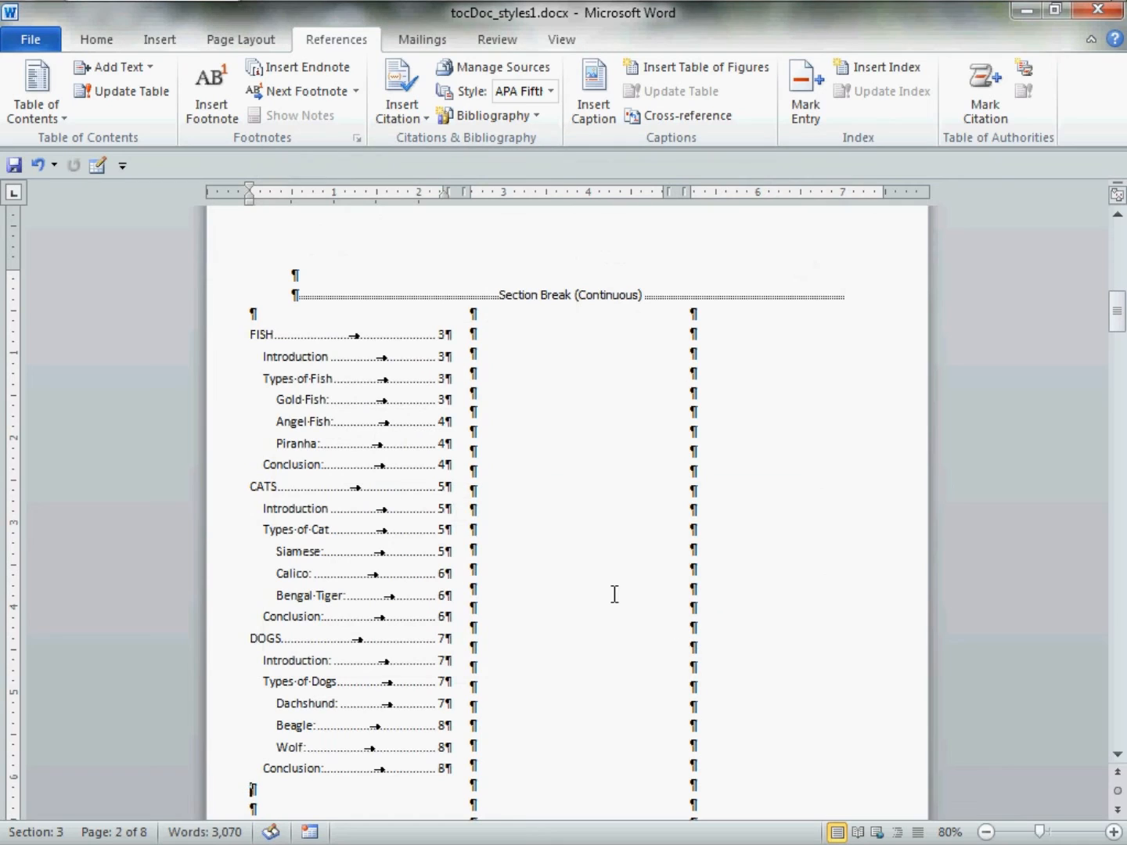
Format the FISH, CATS and DOGS contents entries as bold 16 pt Verdana.
scroll(610, 581, down, 1)
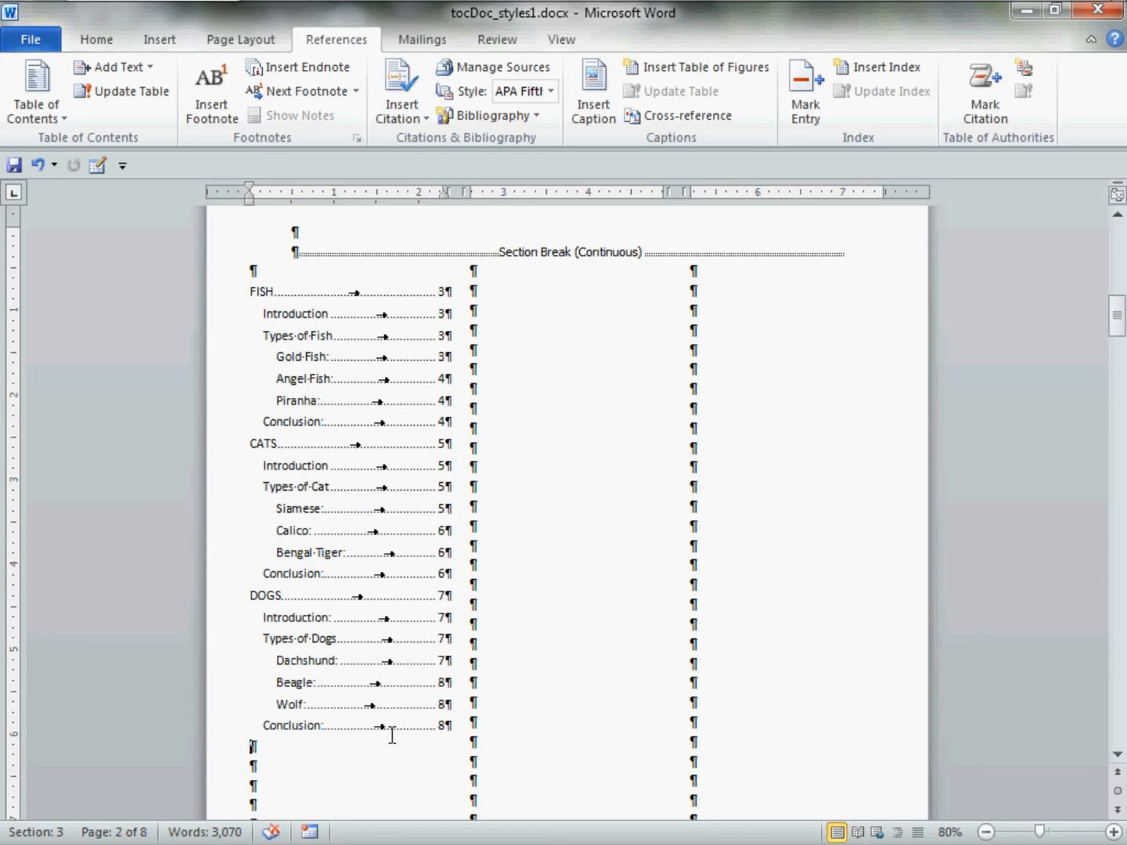
click(279, 321)
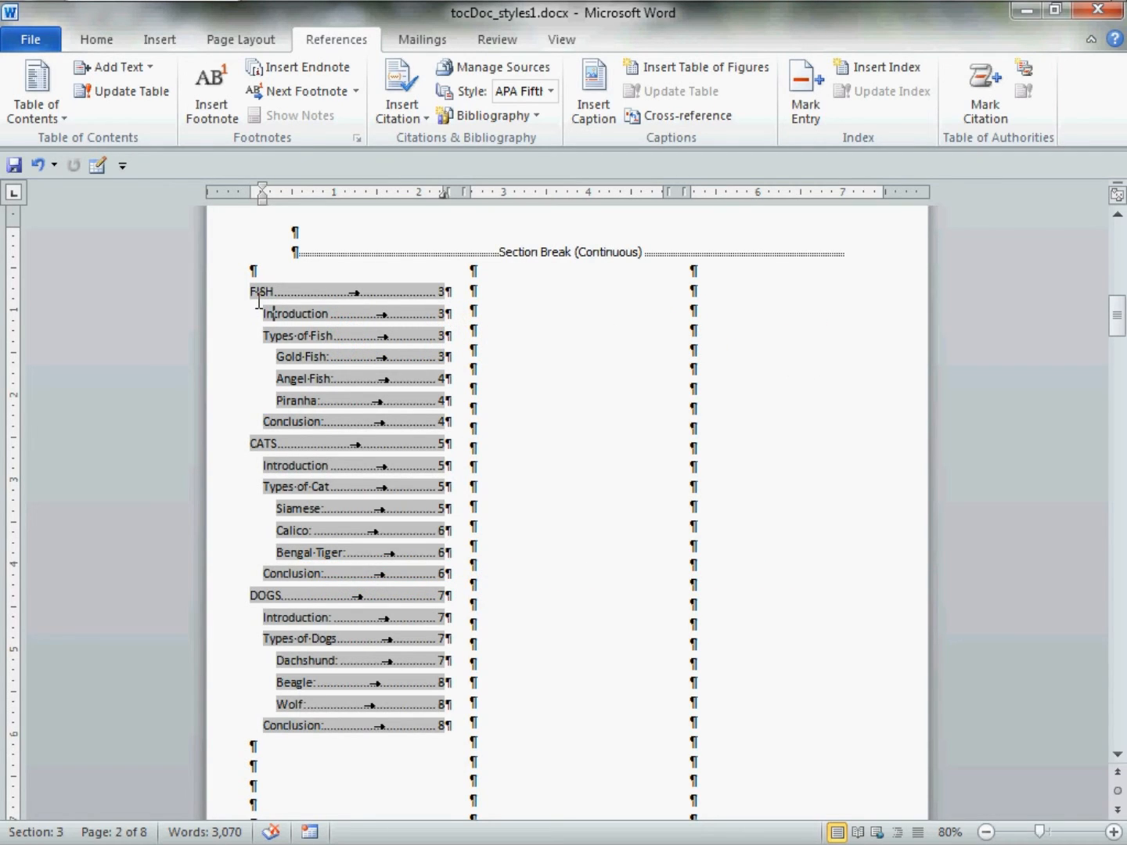
drag(258, 299, 457, 303)
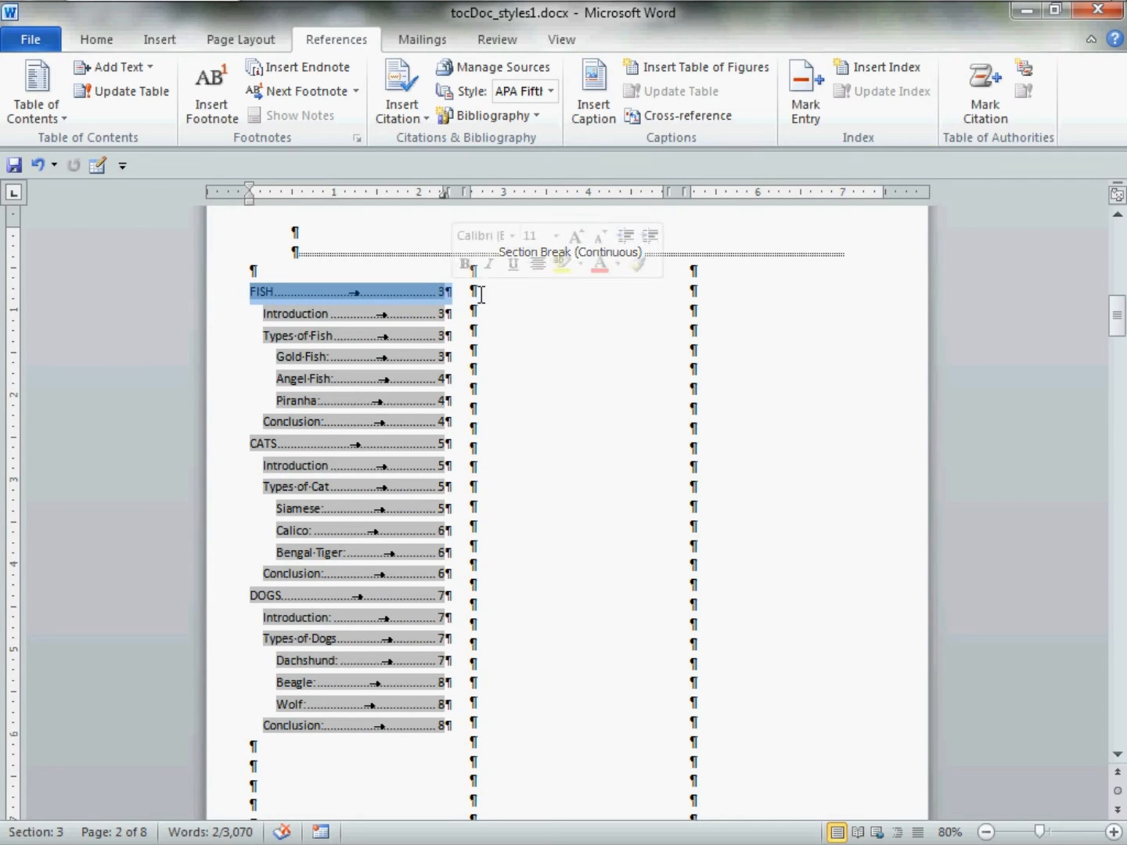
click(513, 236)
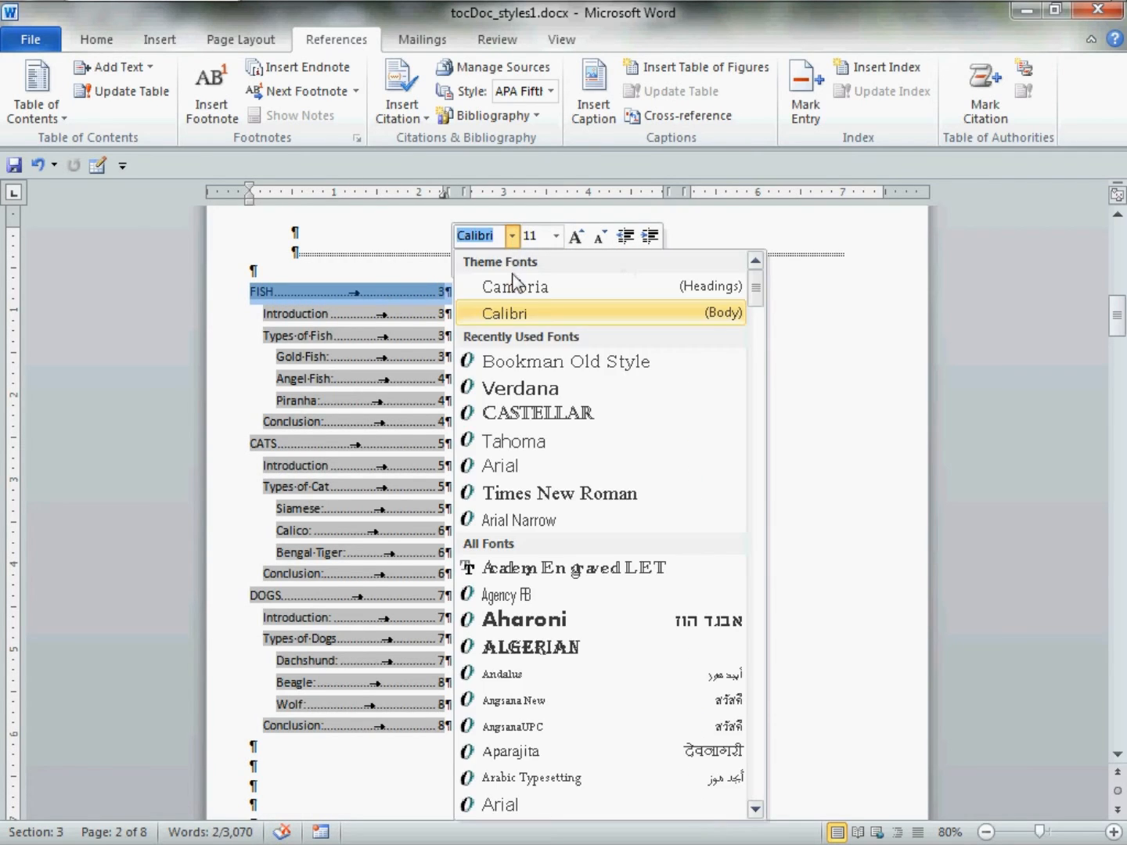
click(517, 389)
click(557, 235)
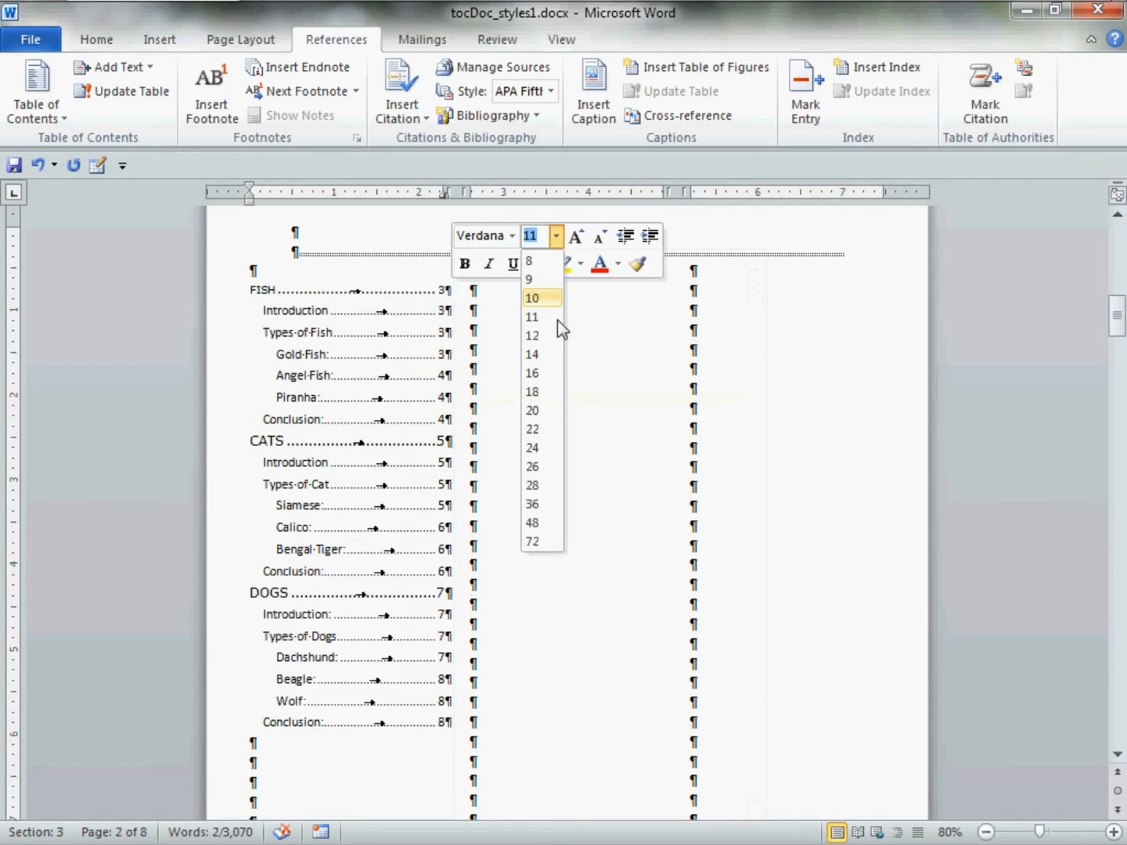
click(543, 373)
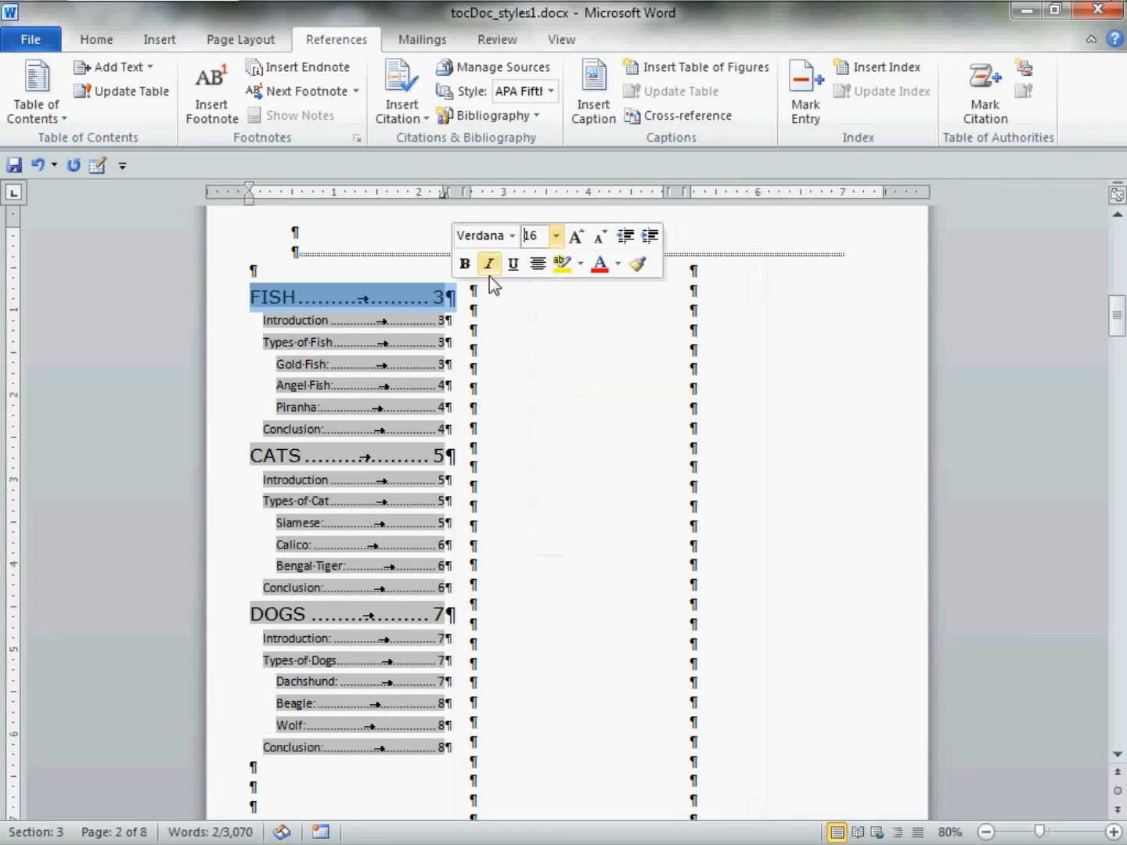
click(464, 265)
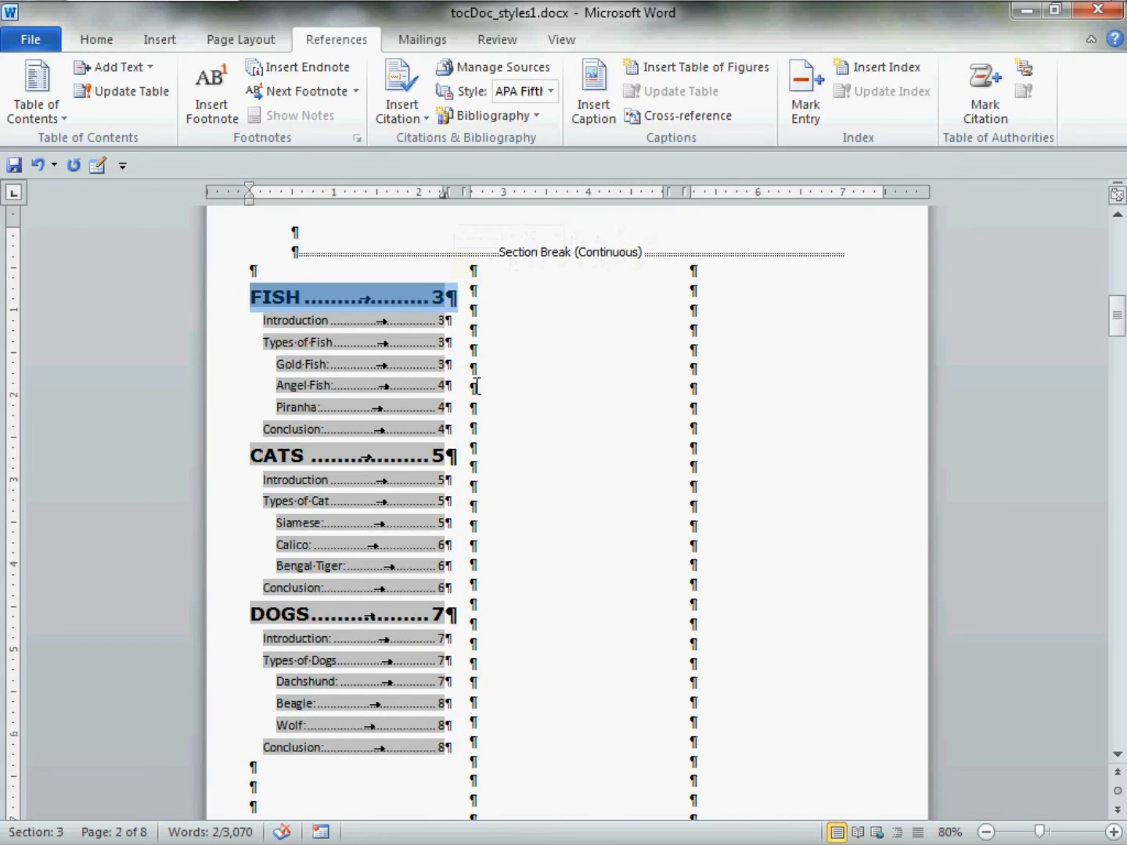
click(270, 333)
drag(270, 333, 461, 328)
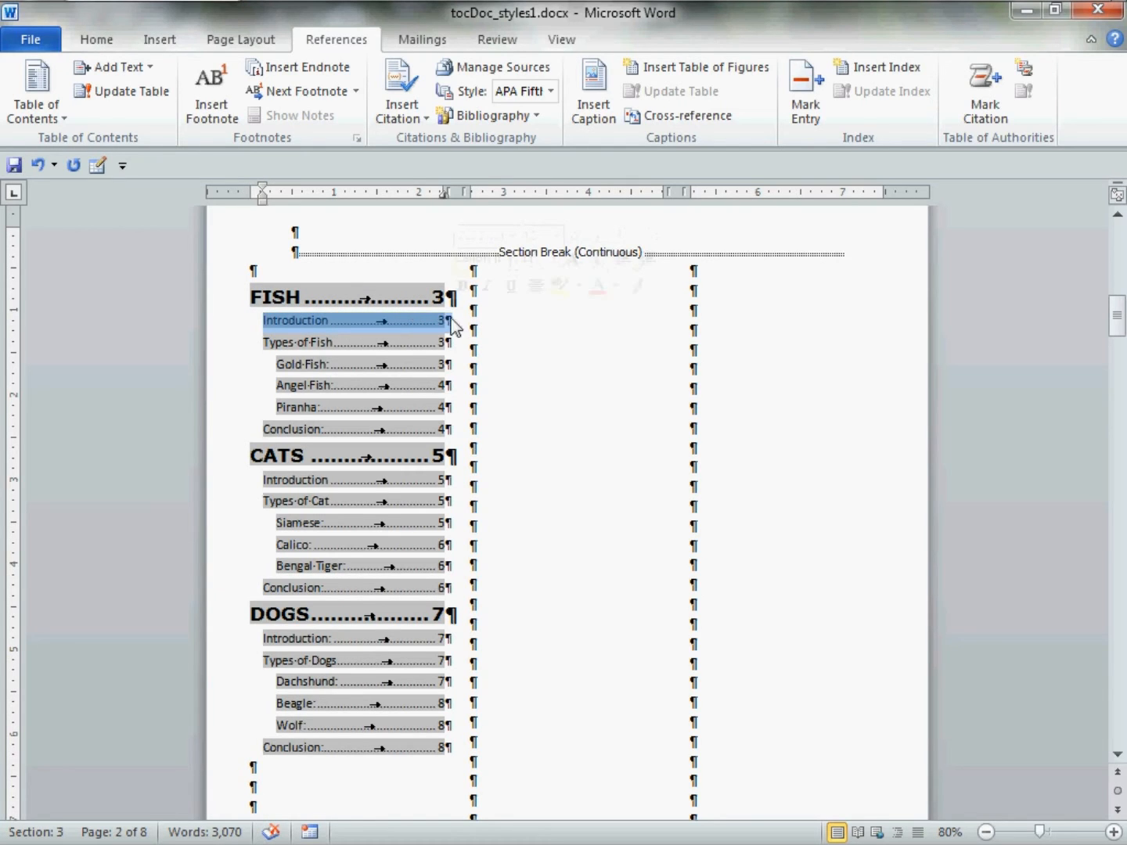
Set the Introduction contents entry to Arial, size 12.
click(511, 258)
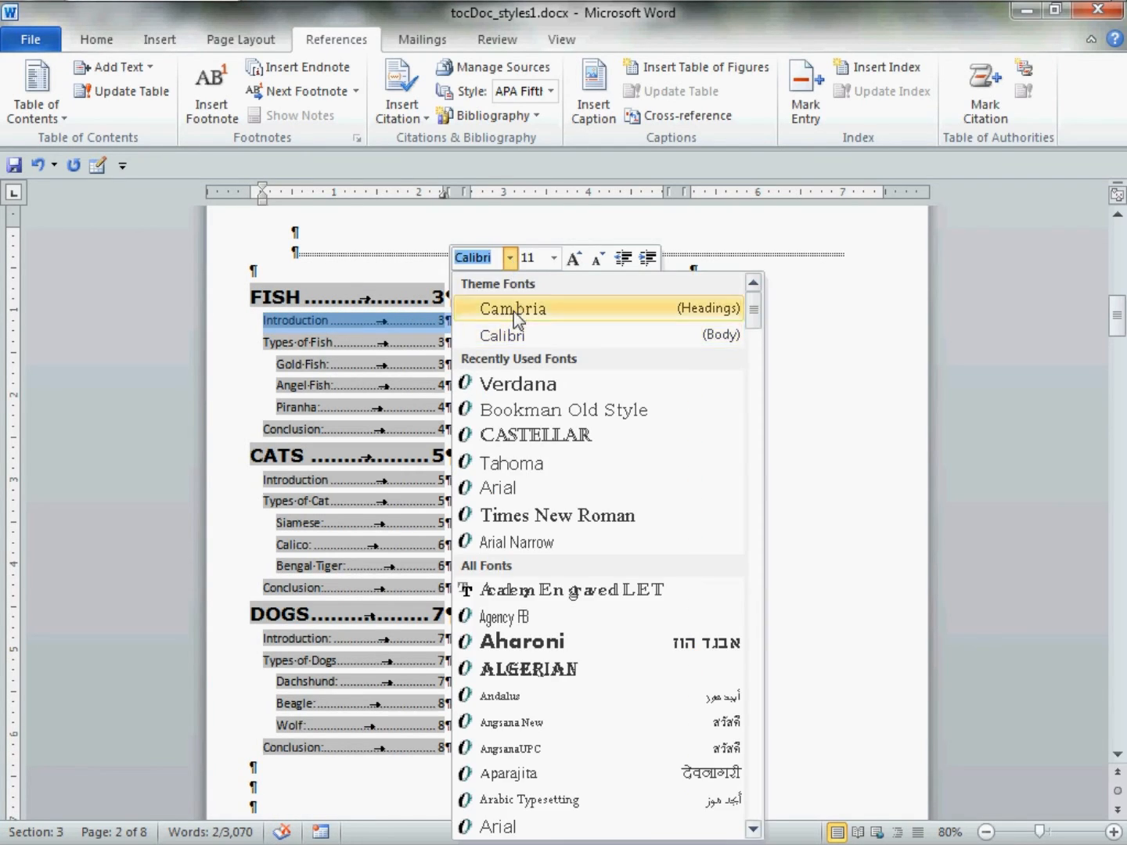
click(514, 488)
click(554, 258)
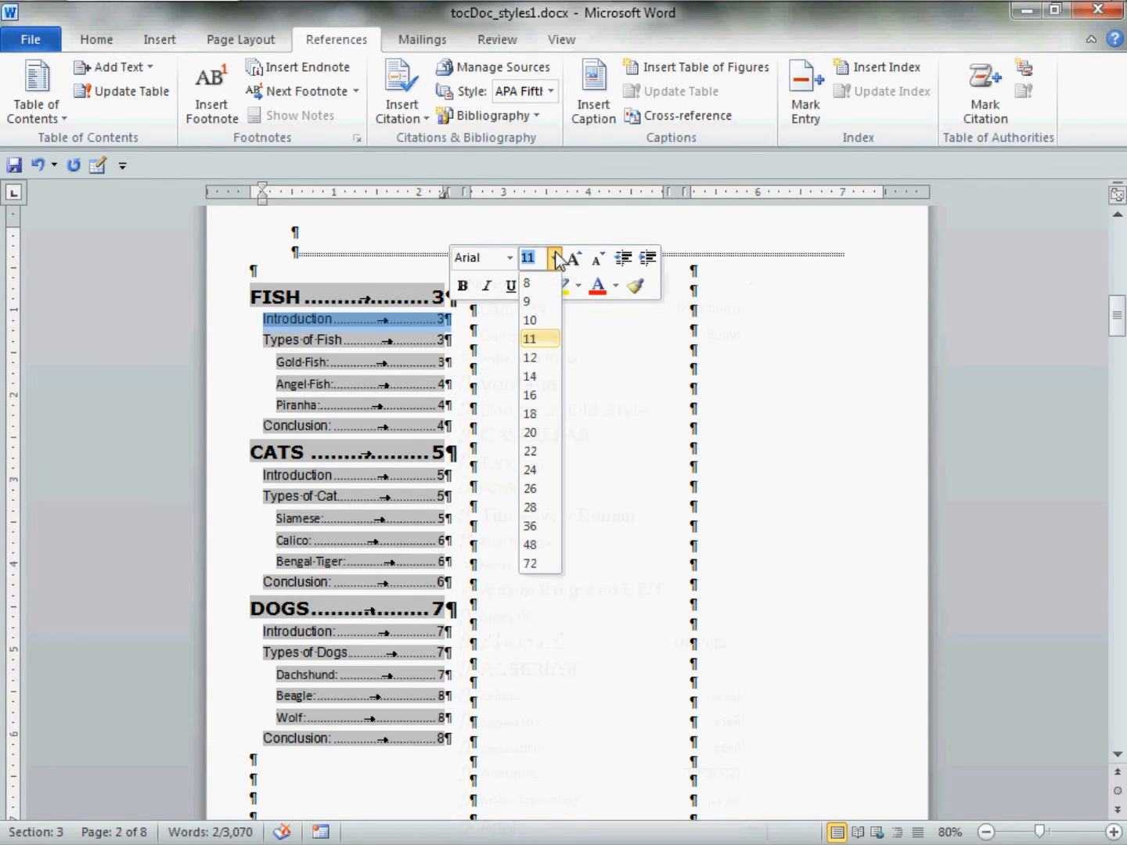
click(531, 358)
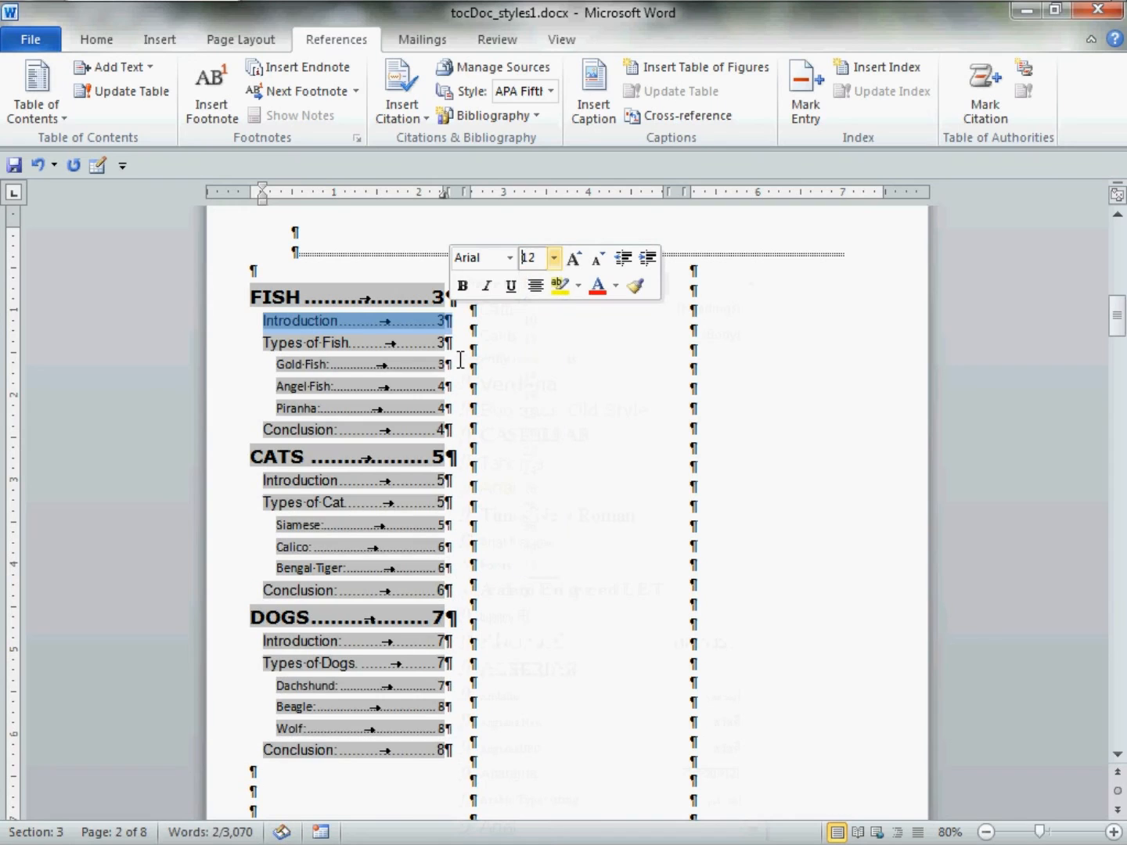
click(279, 366)
Change the Gold Fish breed entry's font to Tahoma.
drag(277, 366, 451, 368)
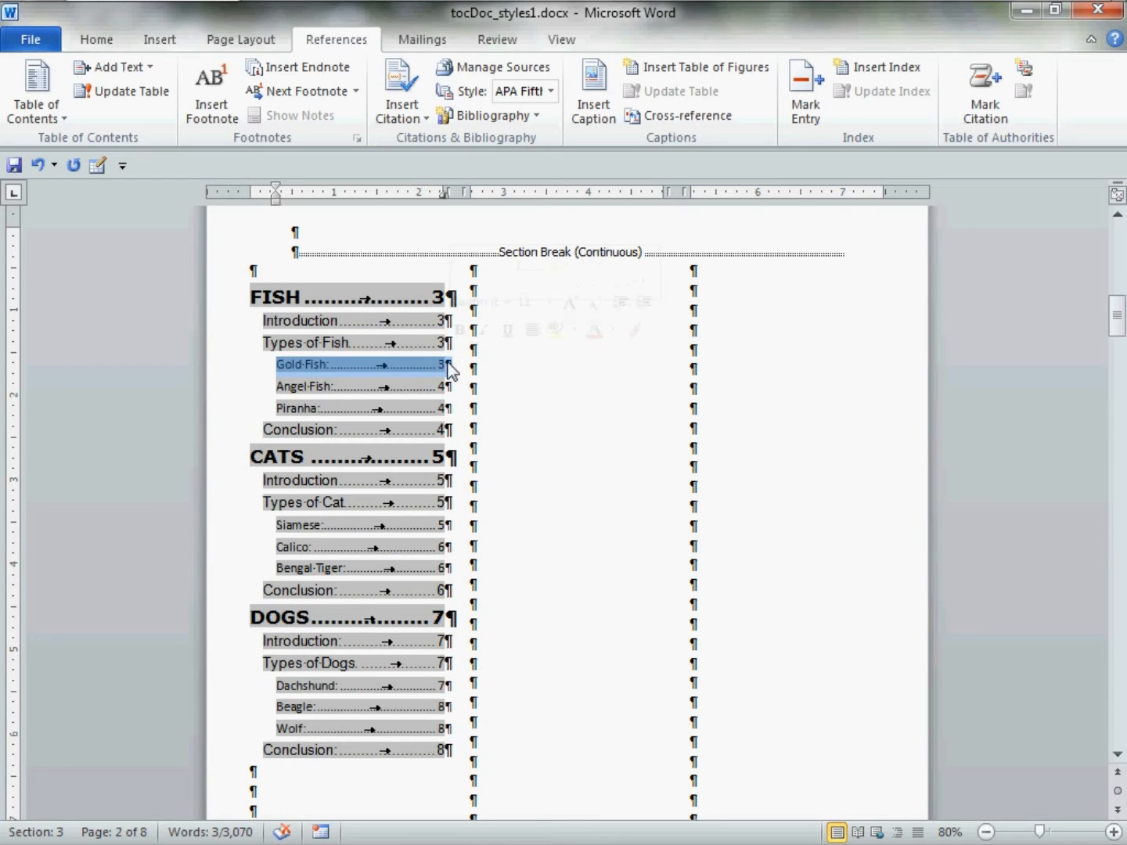
click(508, 301)
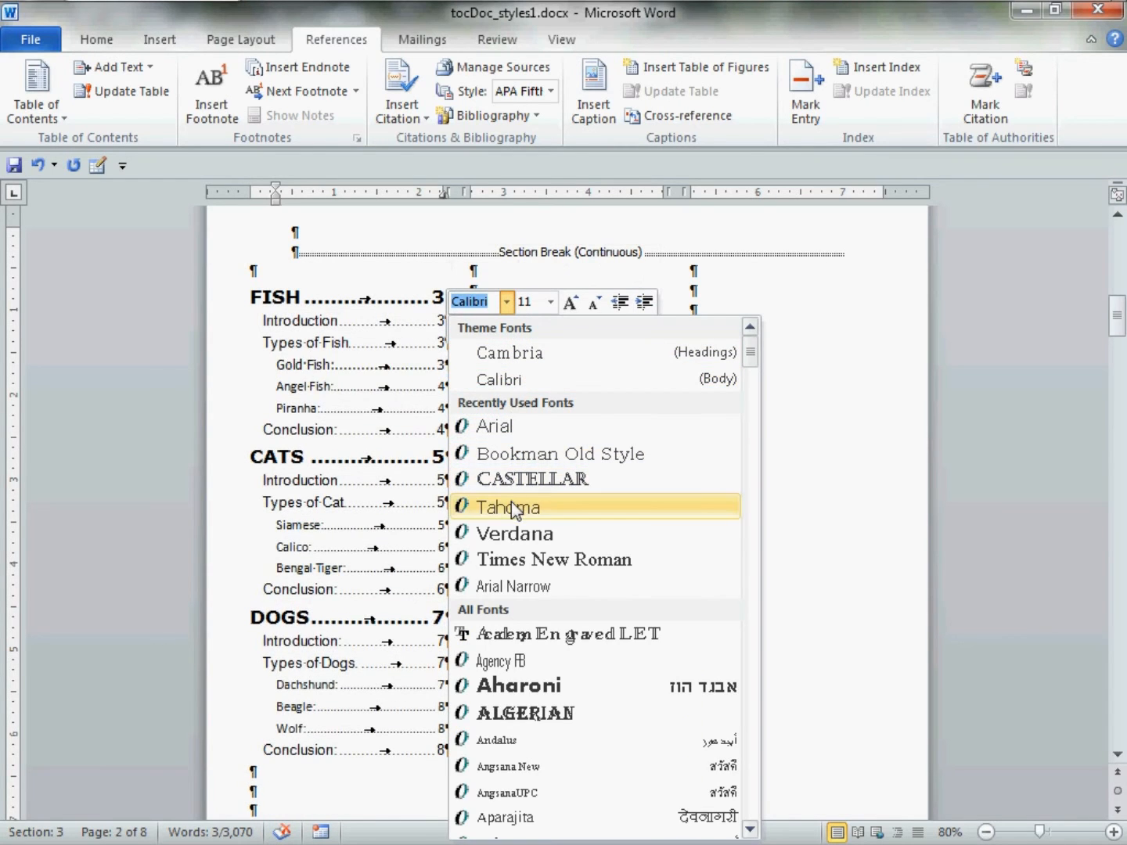
click(513, 510)
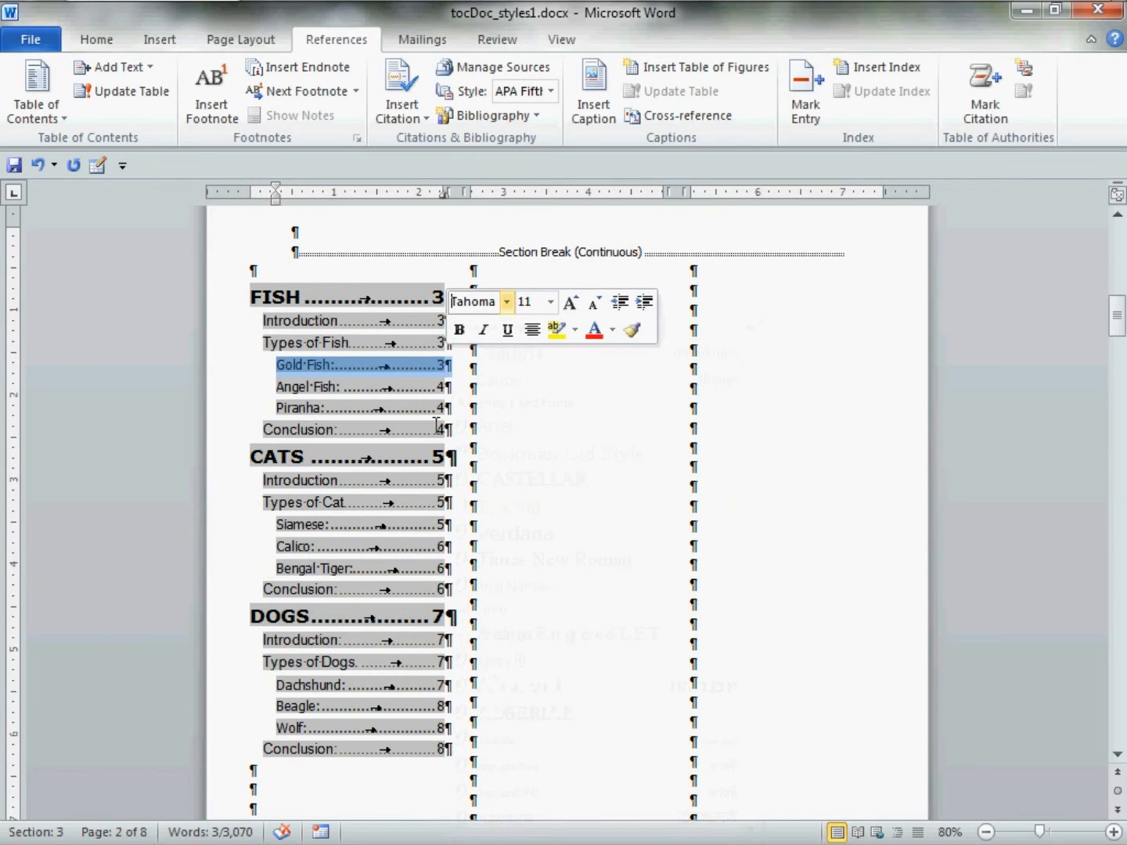
click(321, 352)
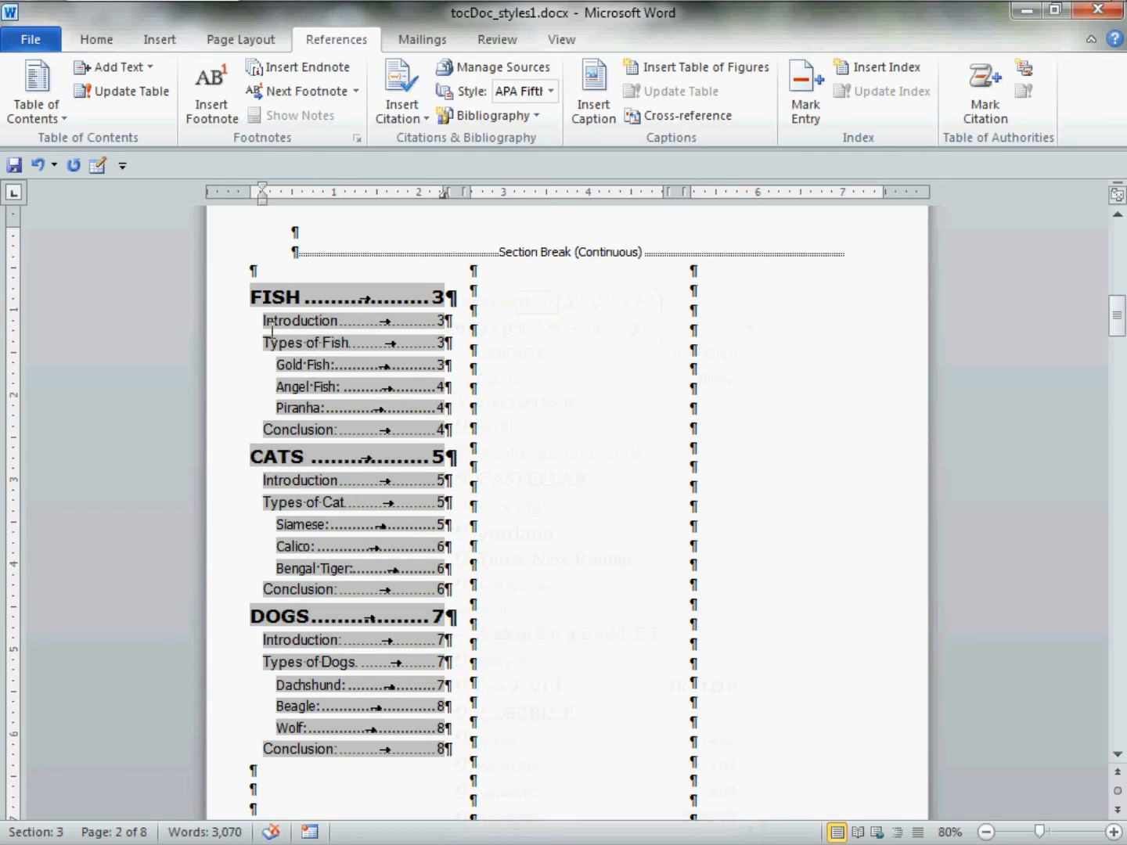
drag(263, 323, 452, 328)
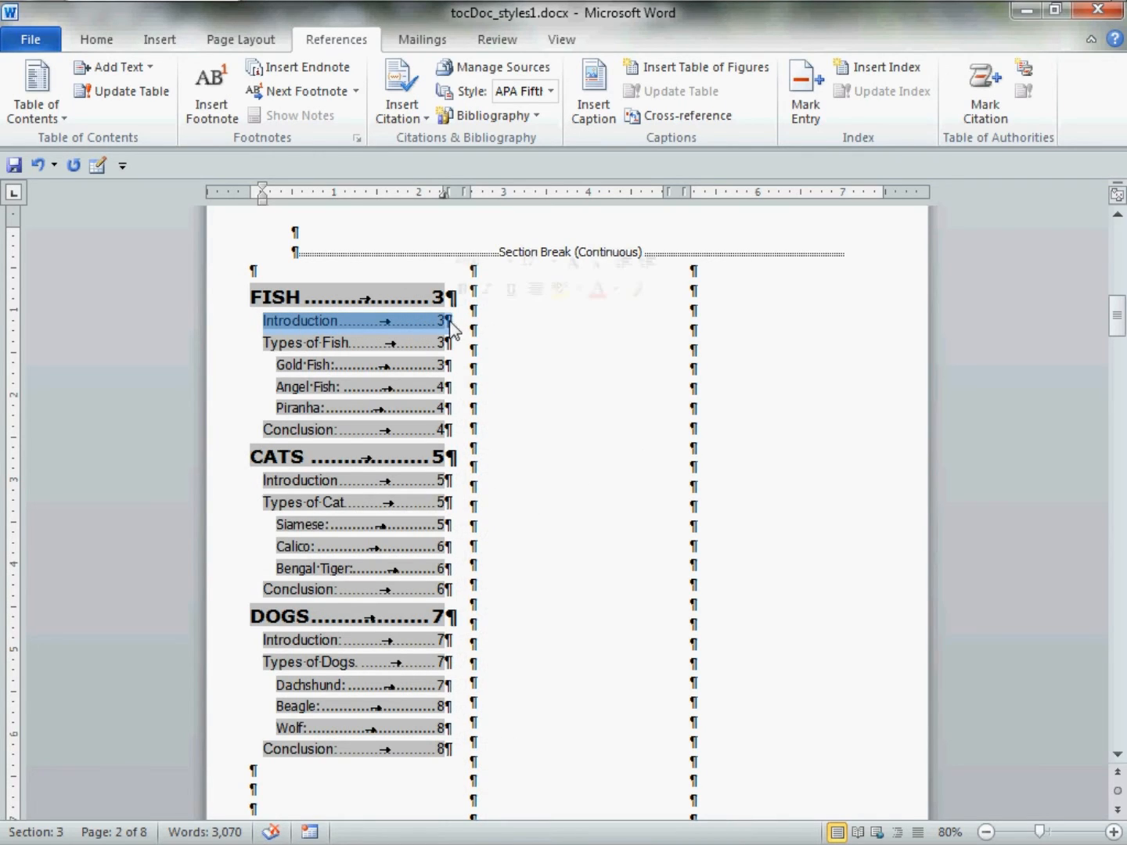
Give the Introduction entries a 0.2" left indent.
right_click(406, 321)
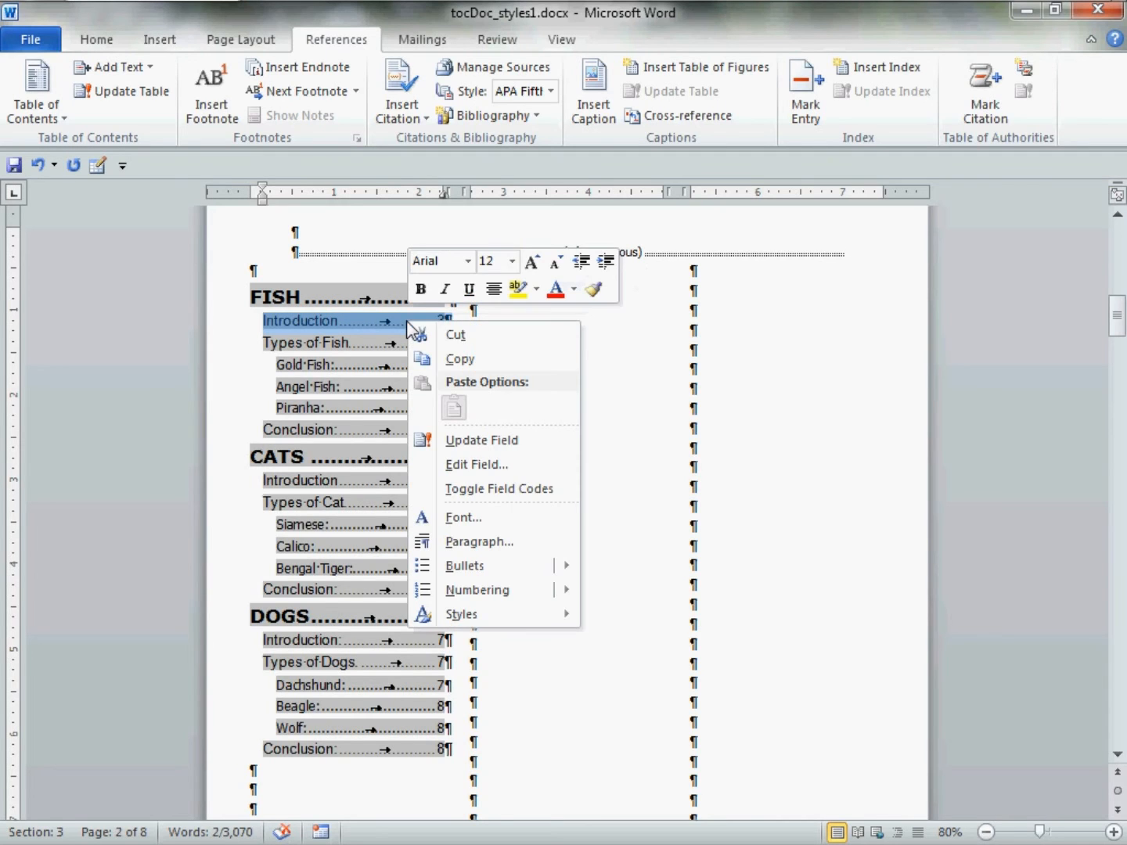
click(546, 542)
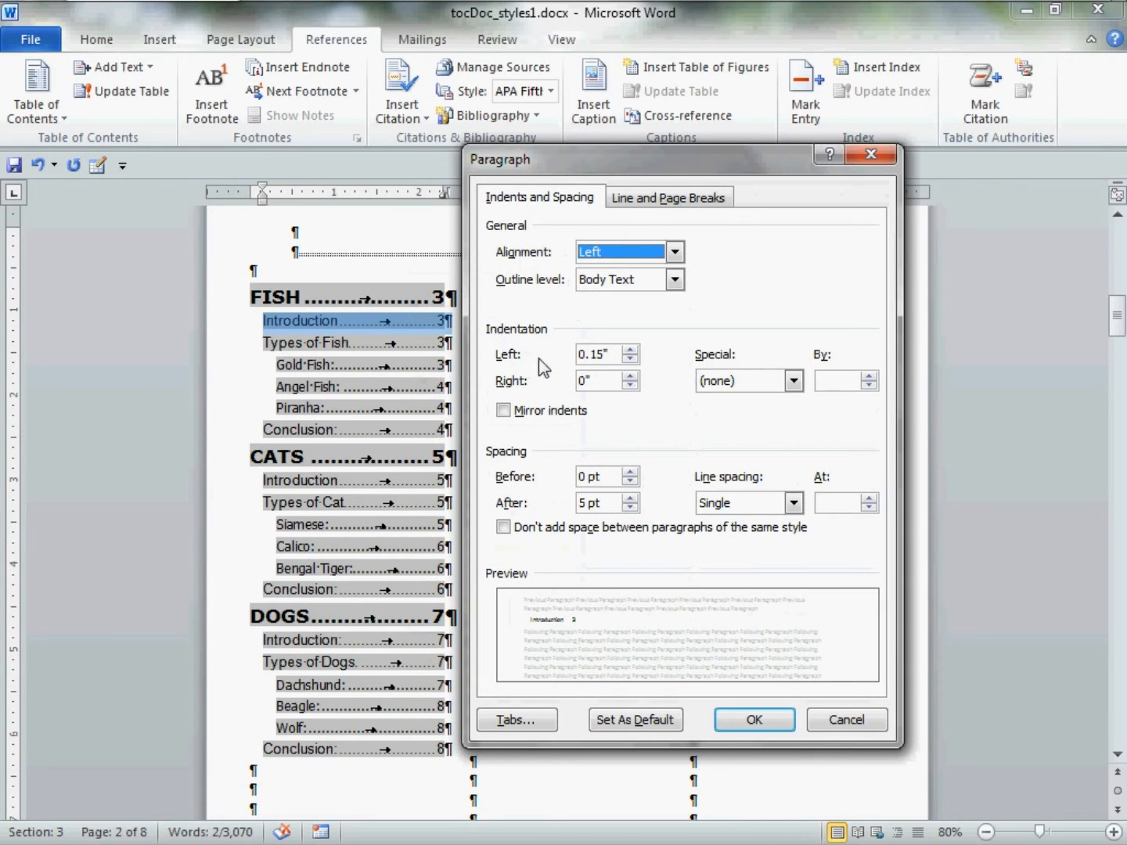
click(628, 350)
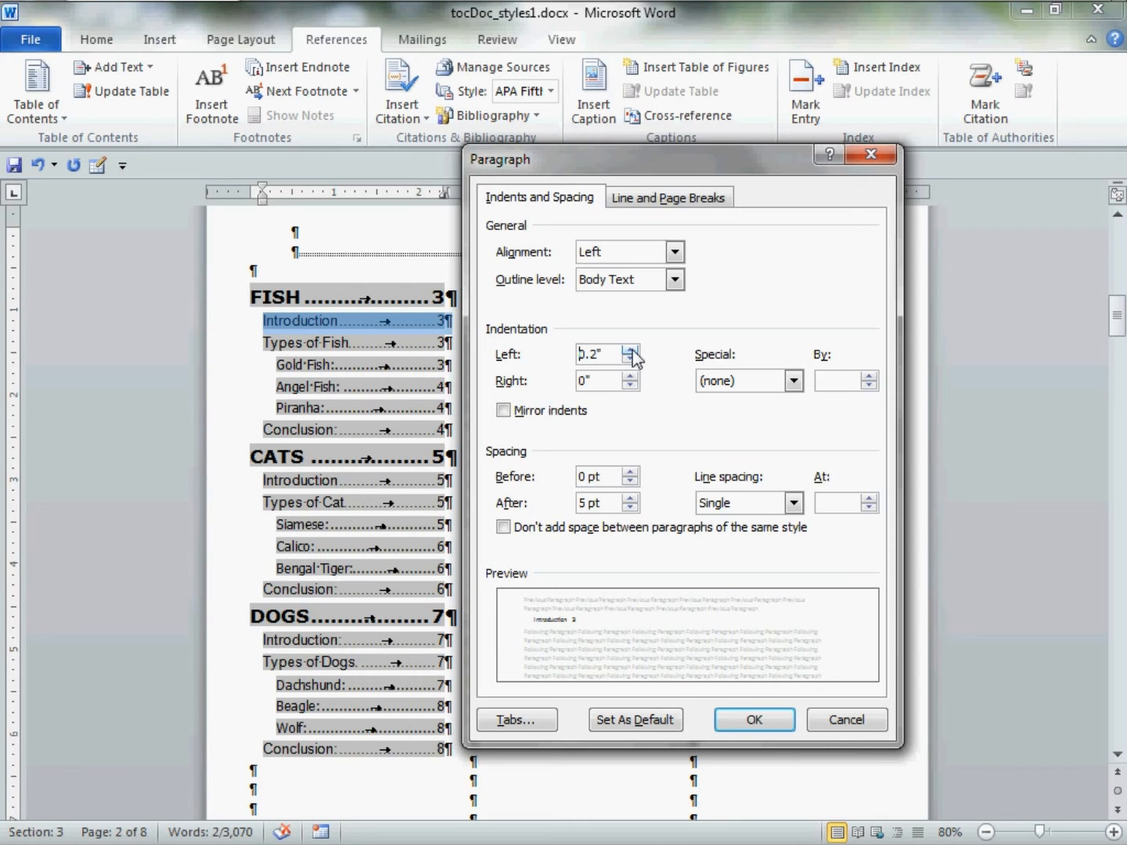
click(731, 724)
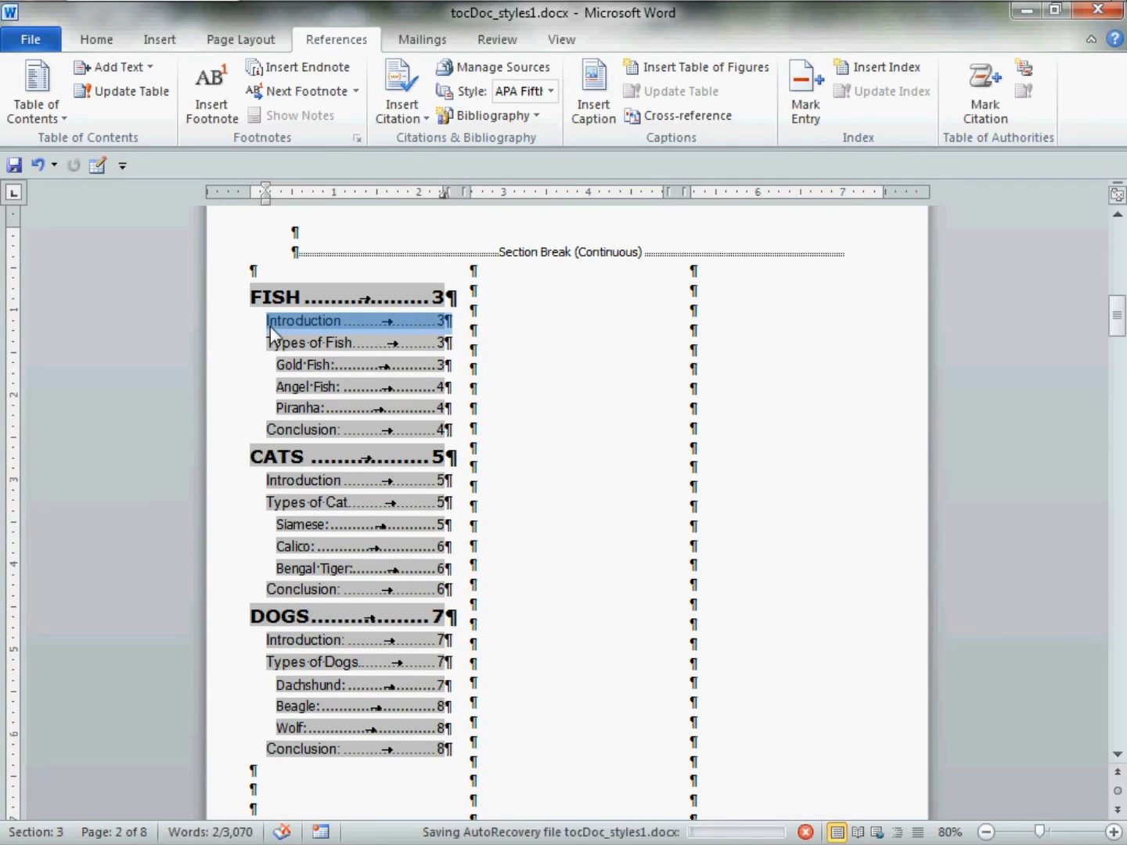
Give the Gold Fish breed entries a 0.5" left indent.
drag(287, 371, 458, 383)
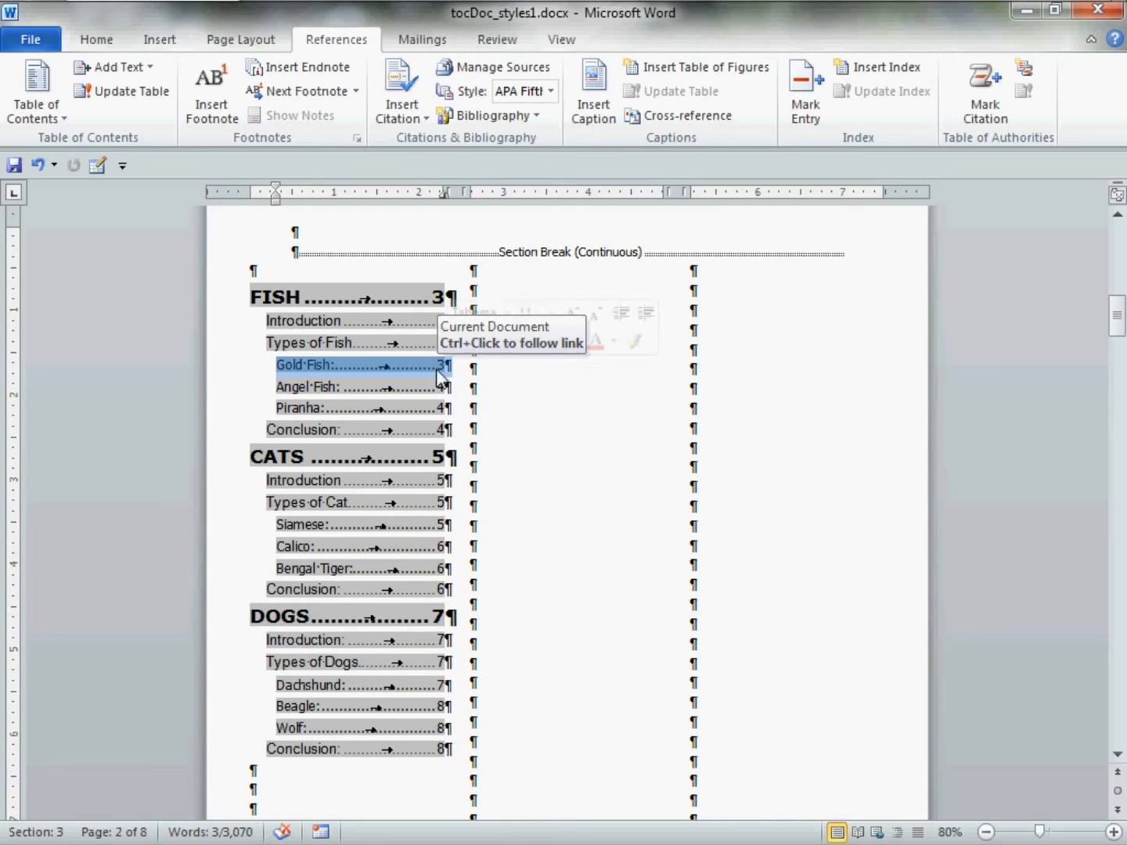
right_click(435, 368)
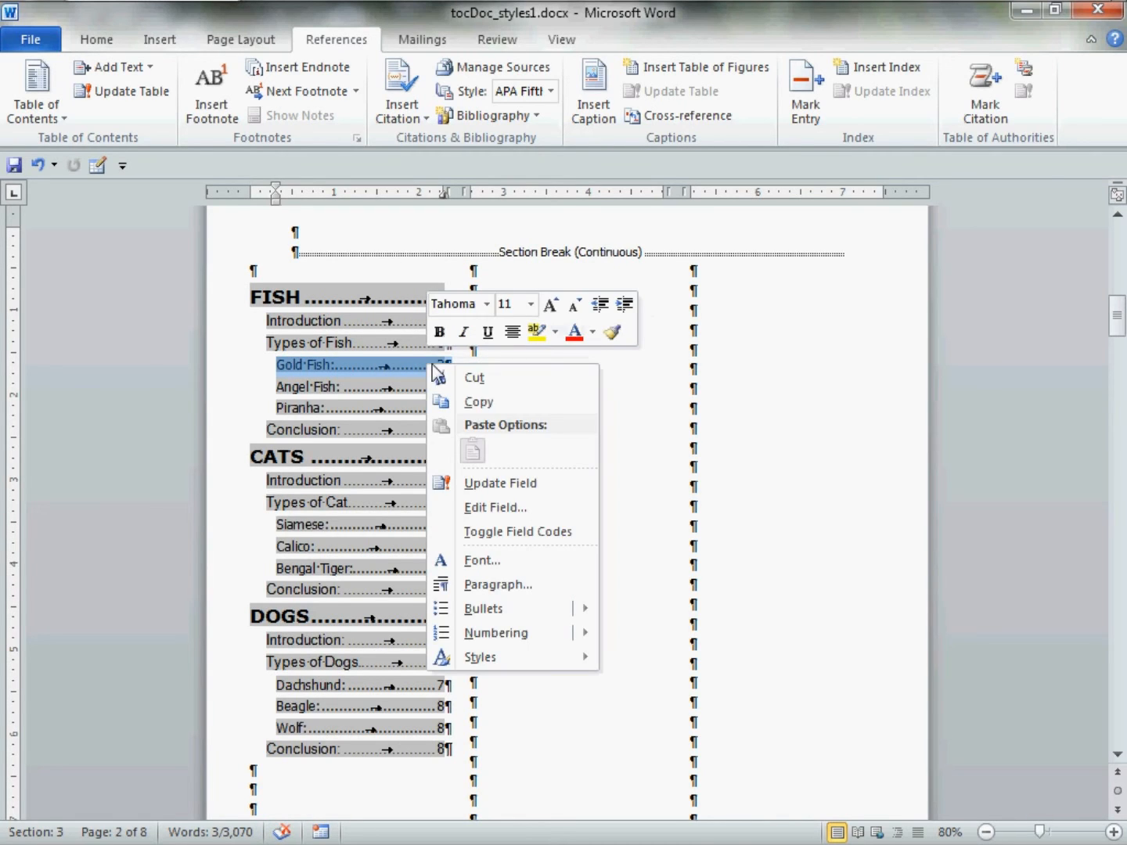
click(552, 586)
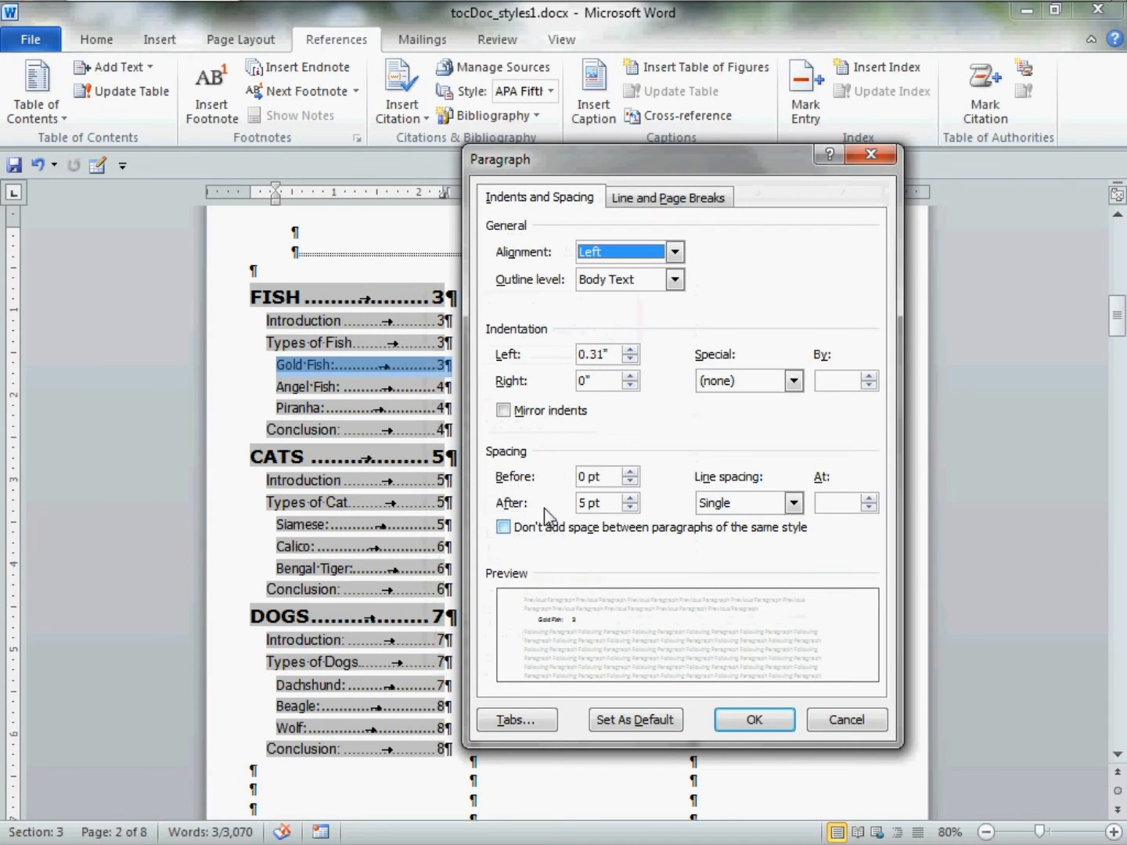
click(630, 350)
click(631, 350)
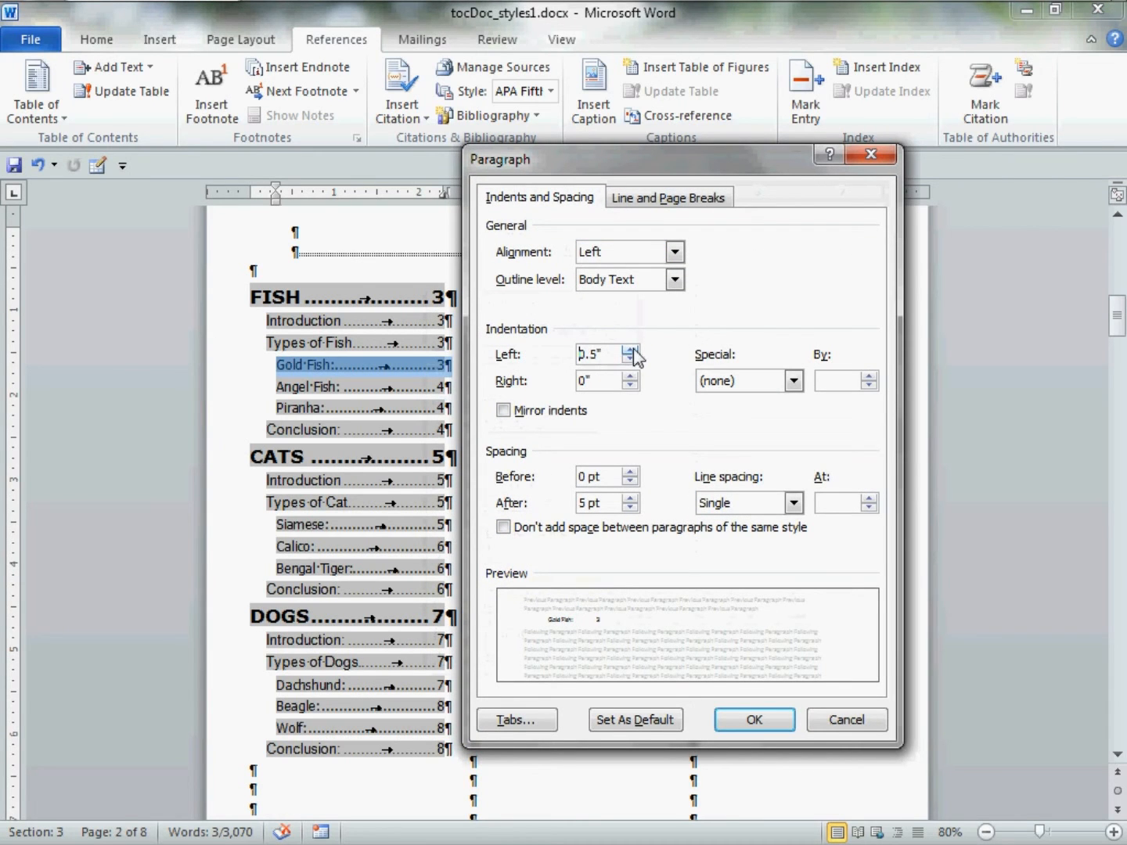
click(745, 722)
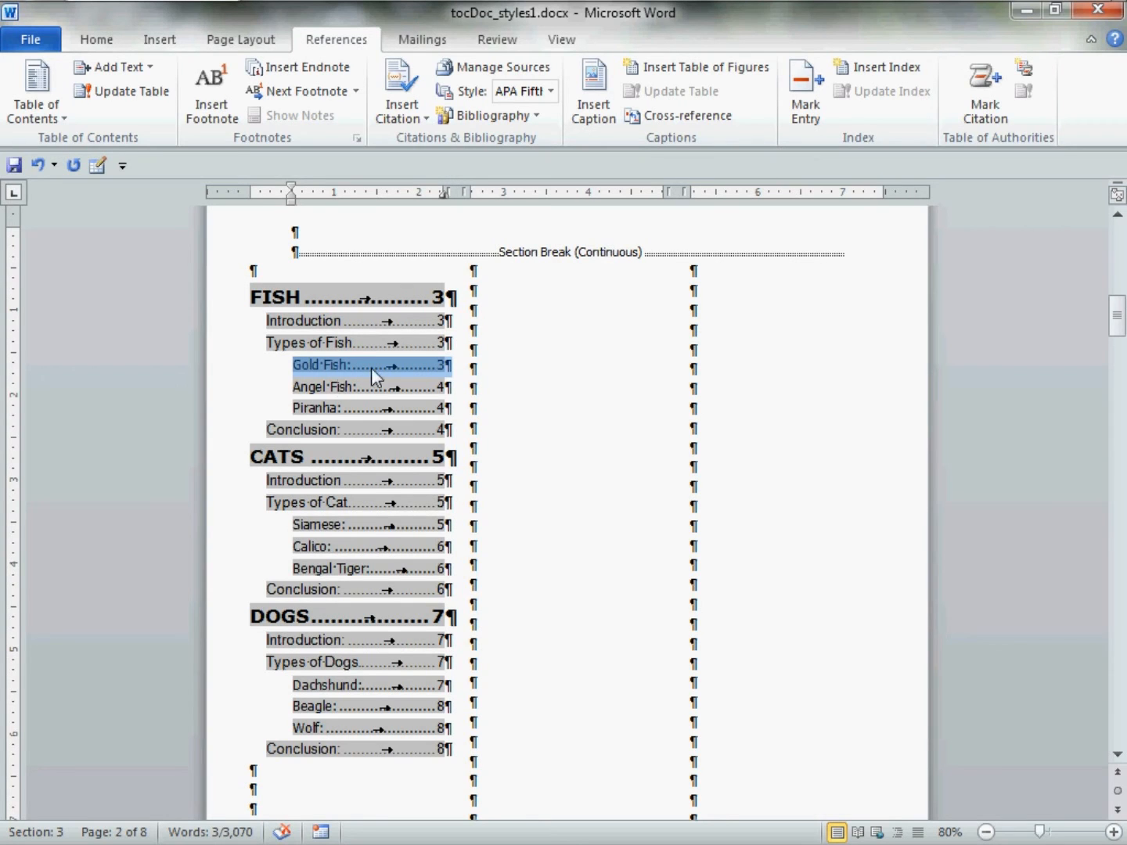
click(479, 370)
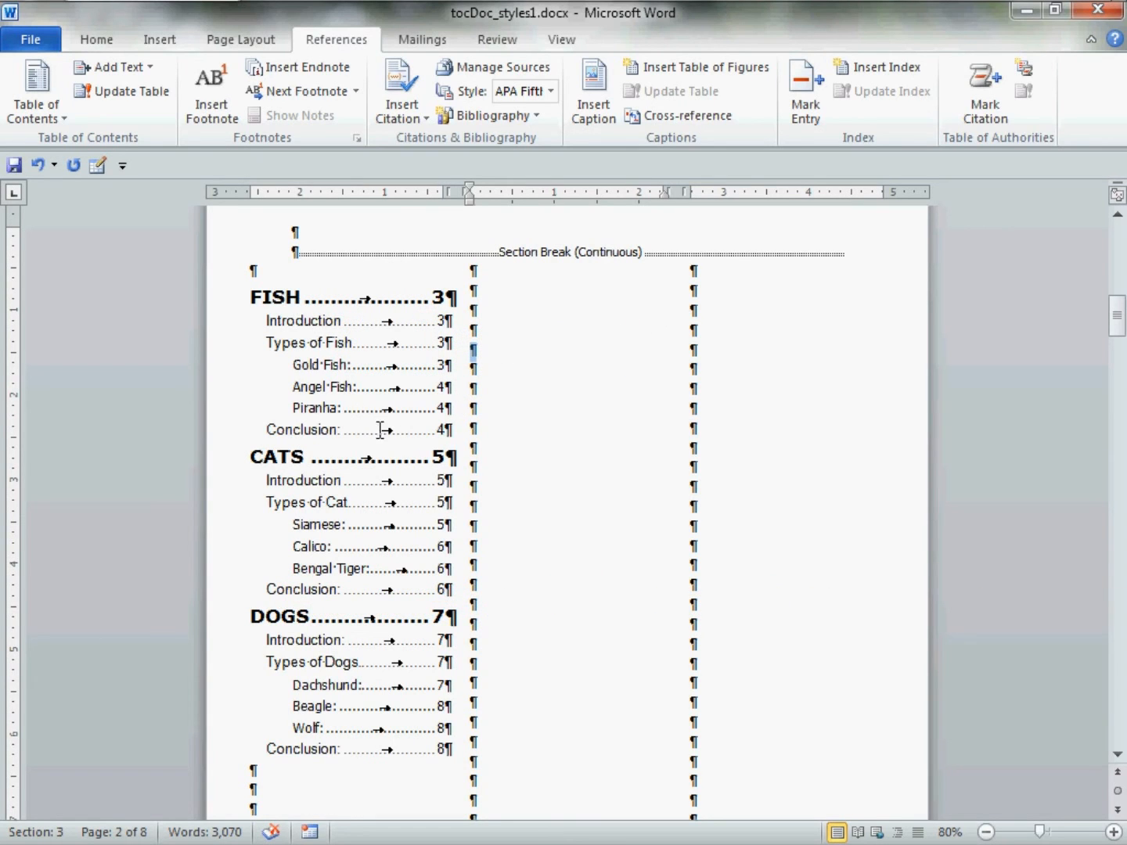
Insert an empty line after the Conclusion entry of the FISH, CATS and DOGS groups.
click(455, 439)
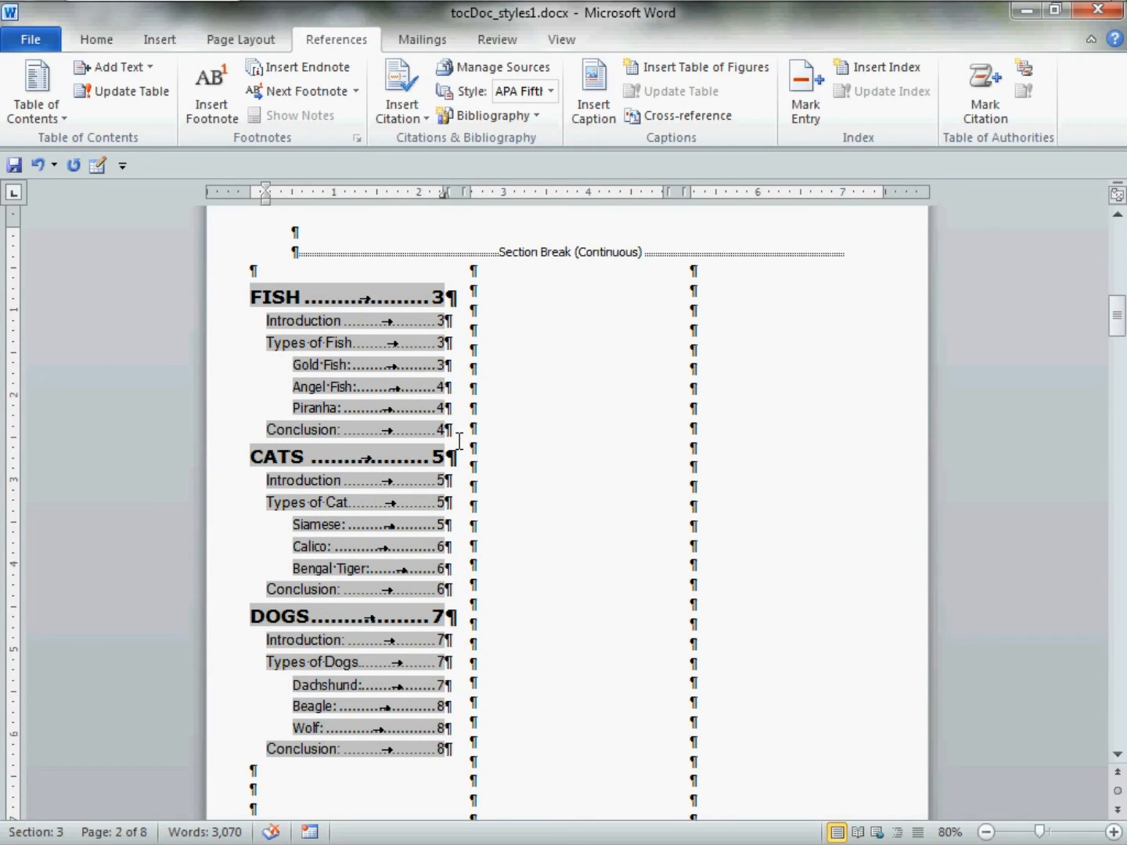
key(Return)
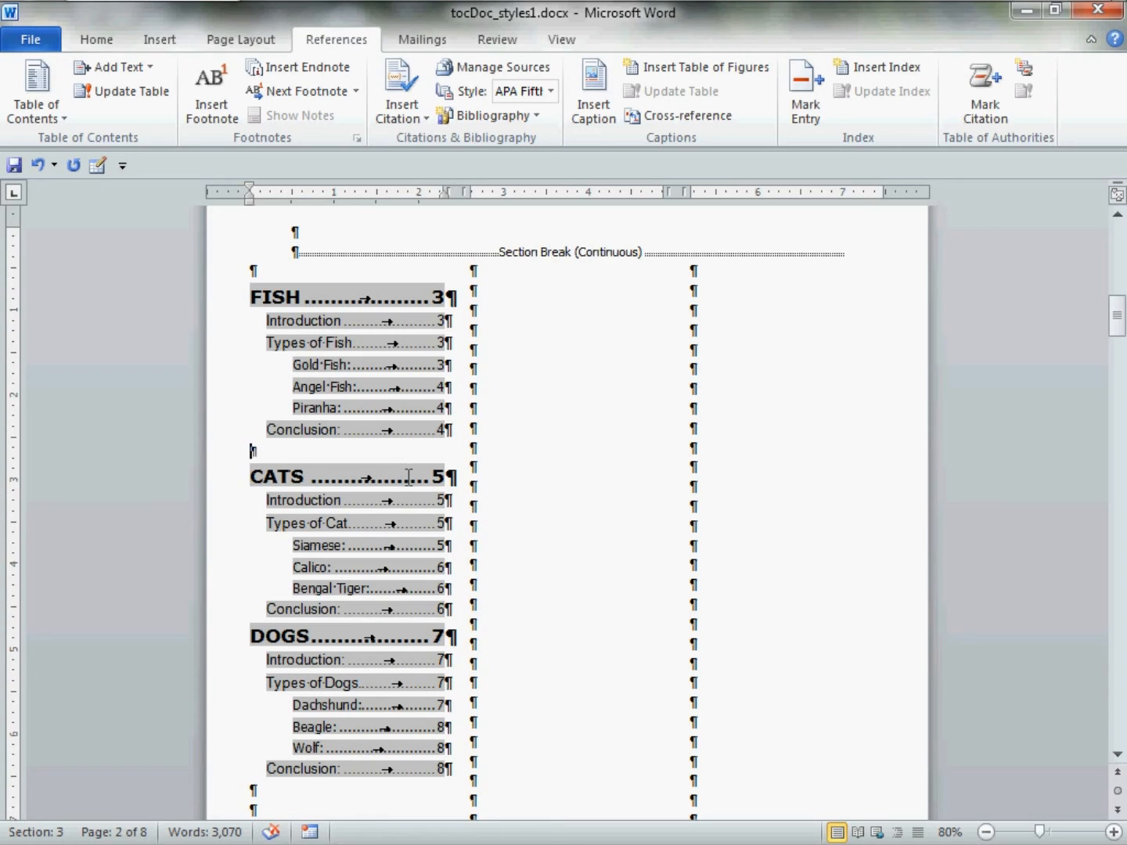
click(456, 619)
key(Return)
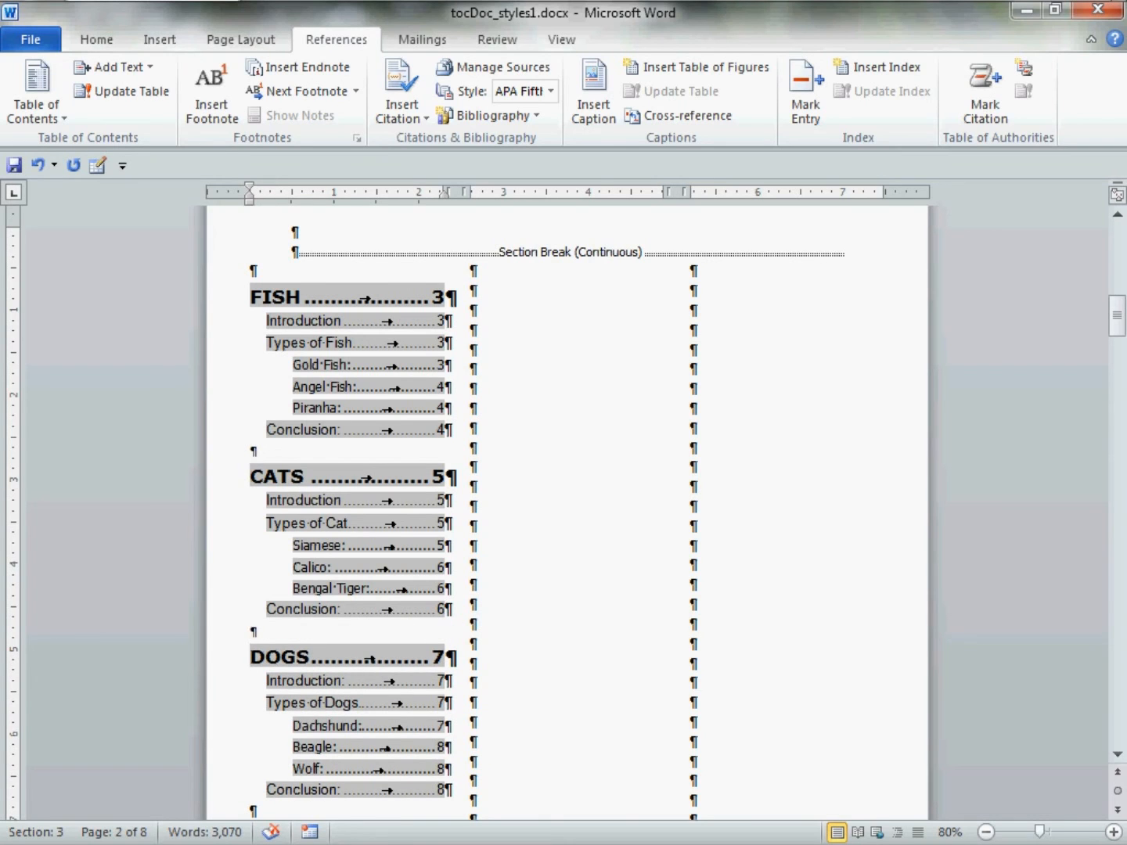
scroll(282, 627, down, 3)
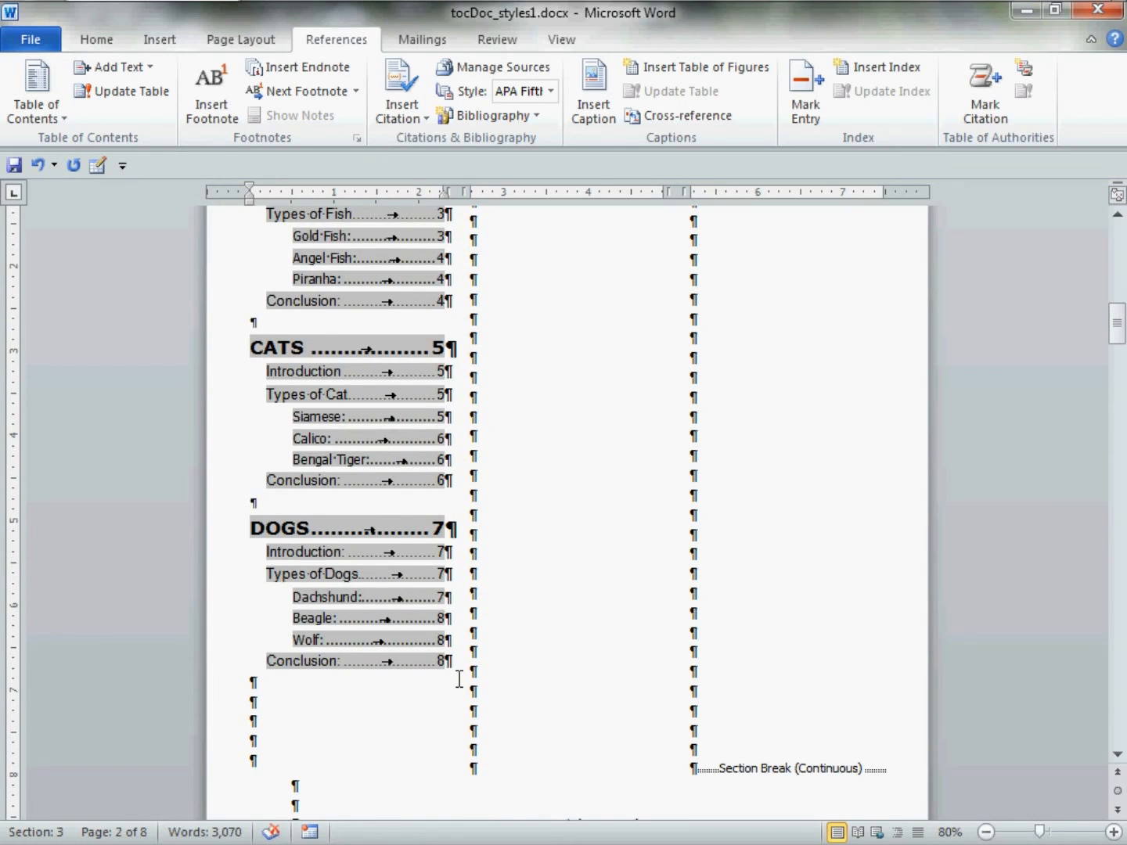
click(455, 672)
key(Return)
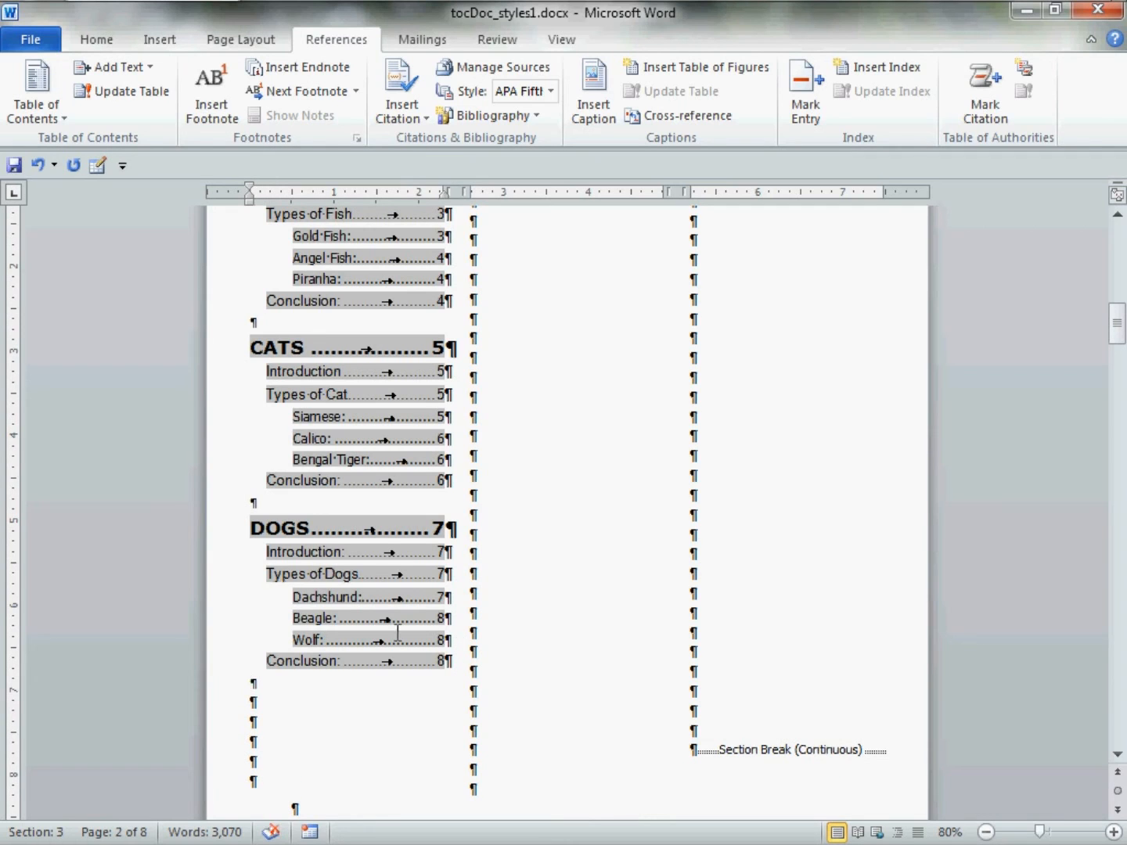
click(281, 334)
scroll(282, 333, up, 2)
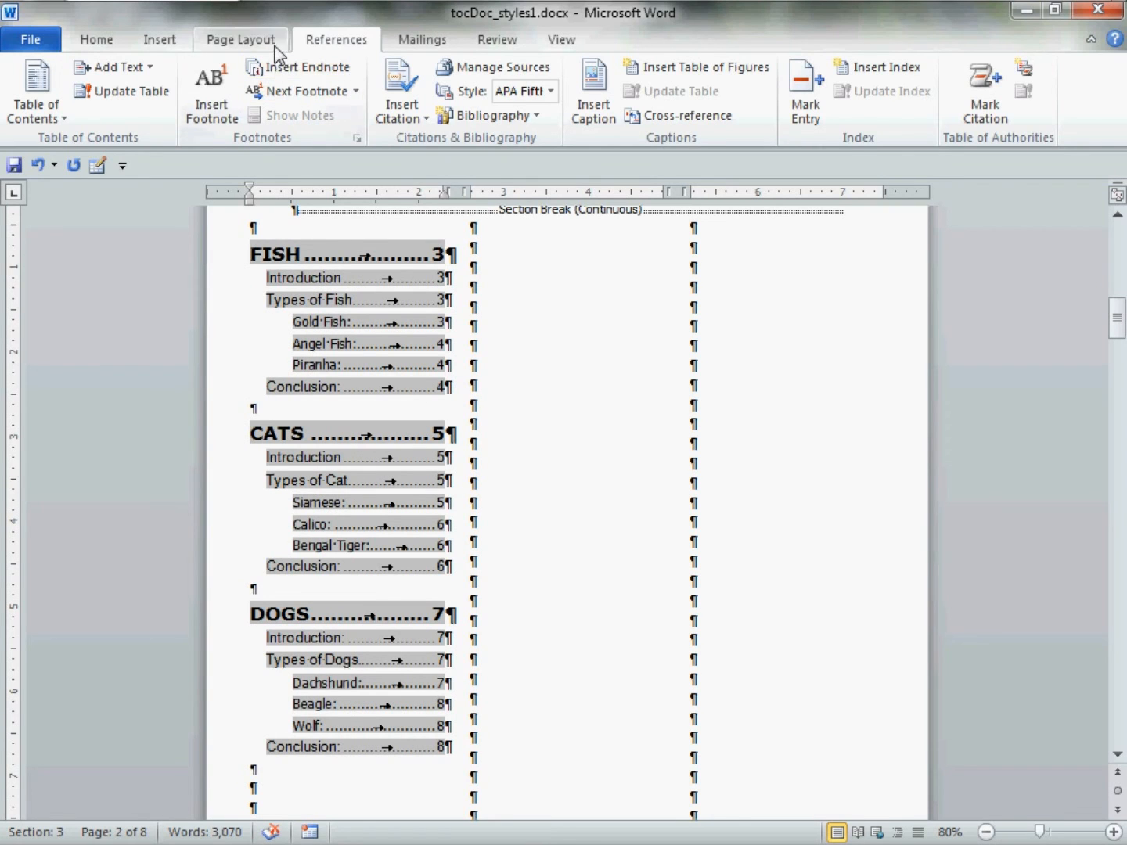
Insert column breaks so CATS starts the second column and DOGS the third.
click(239, 39)
click(314, 67)
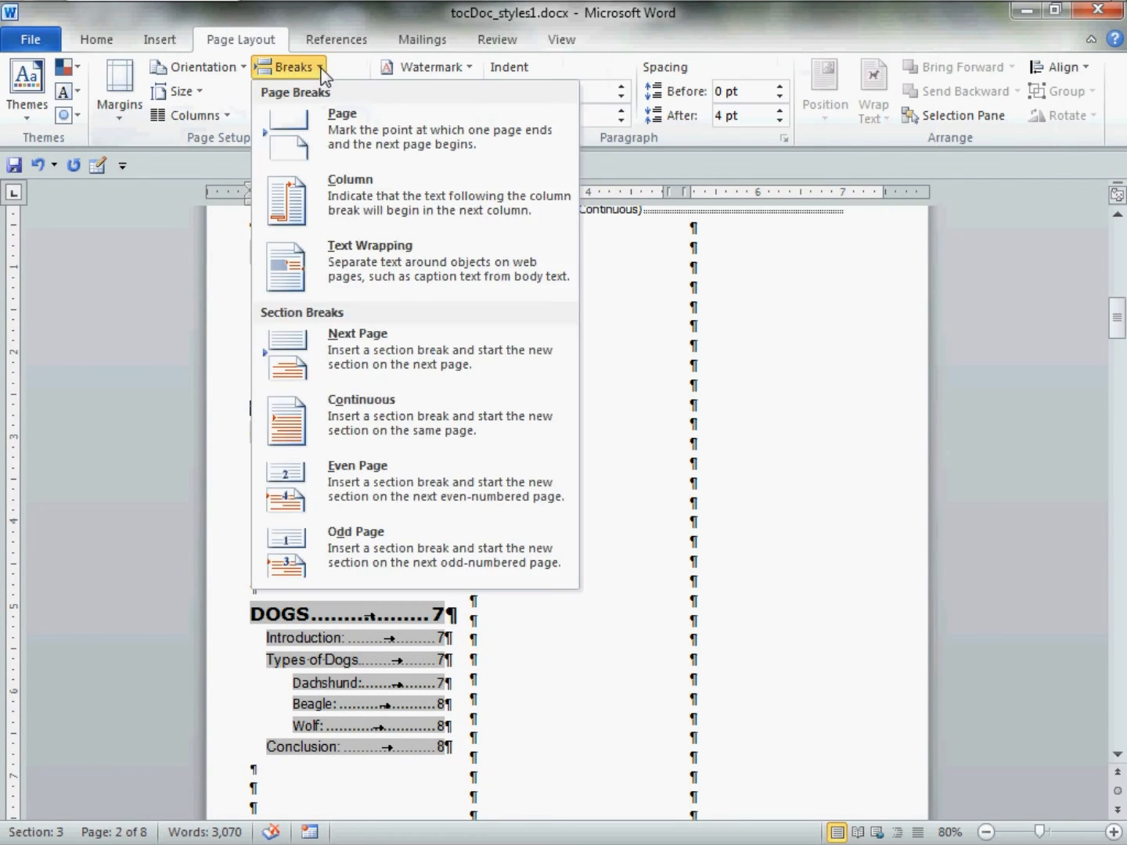
click(474, 199)
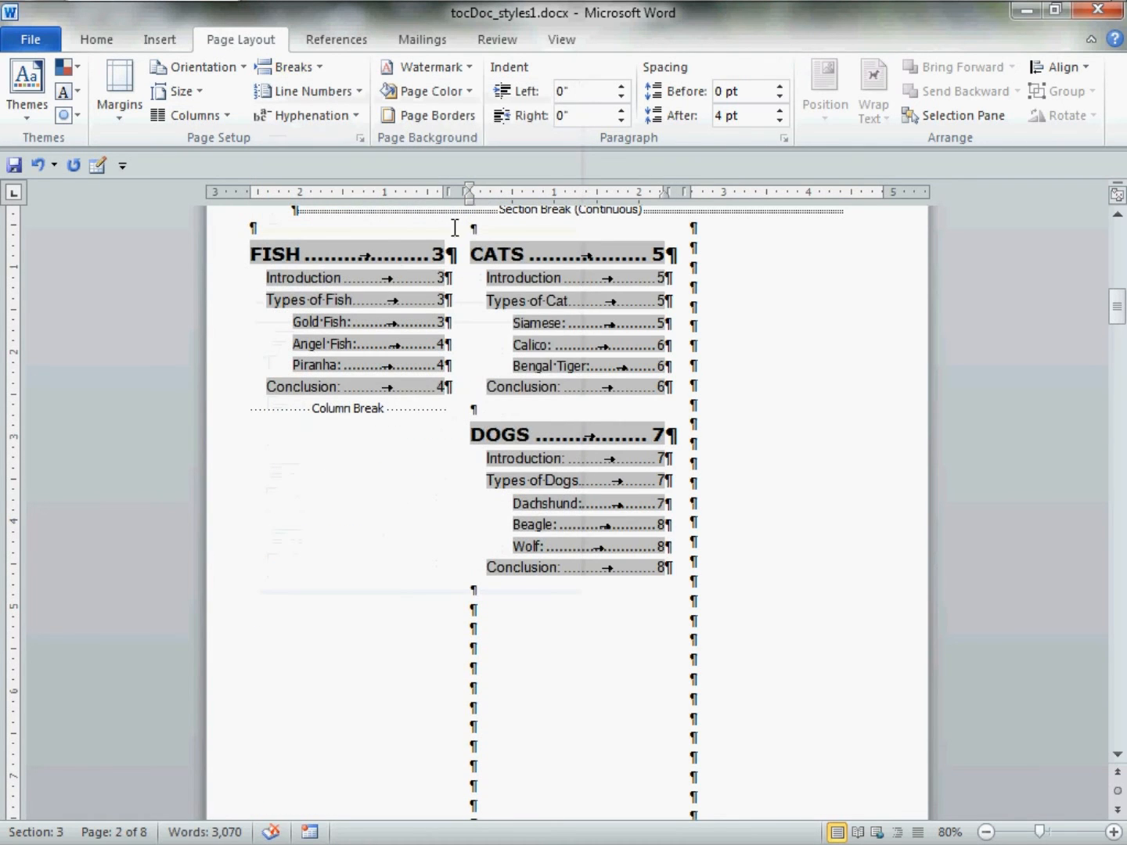
scroll(391, 299, up, 1)
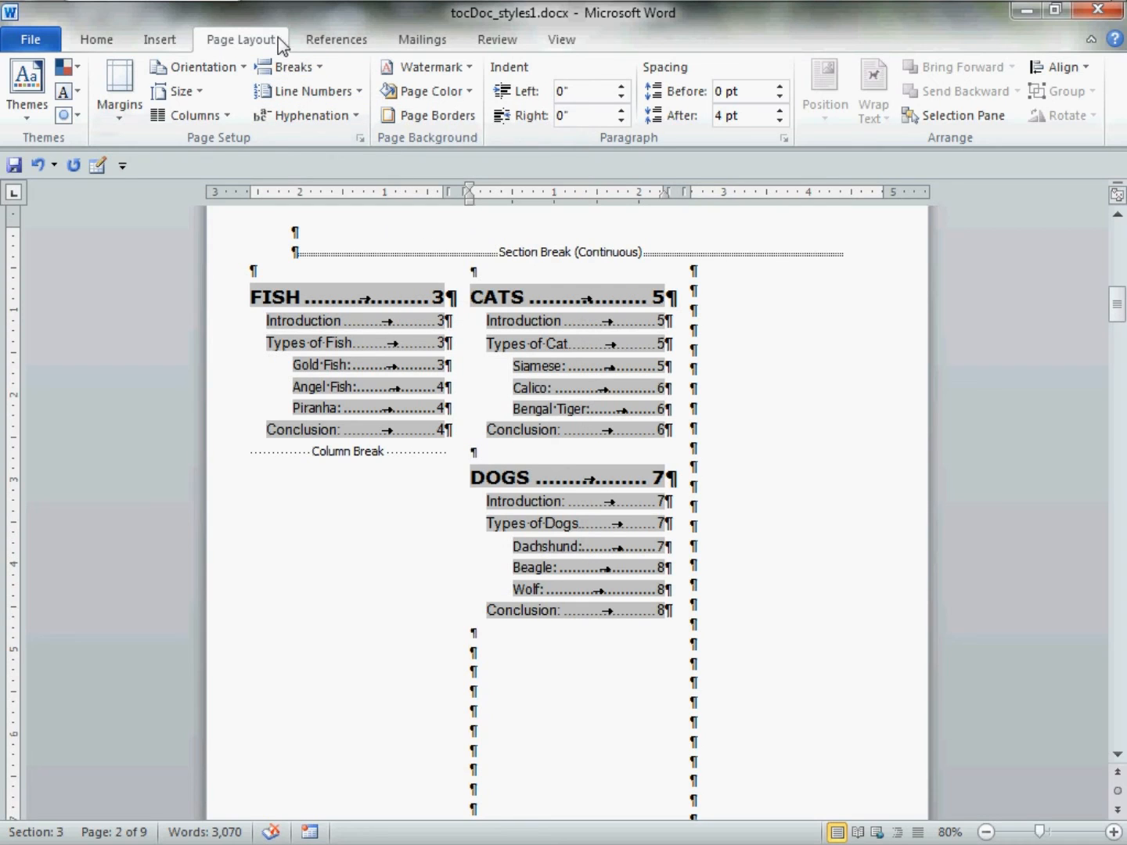
click(320, 68)
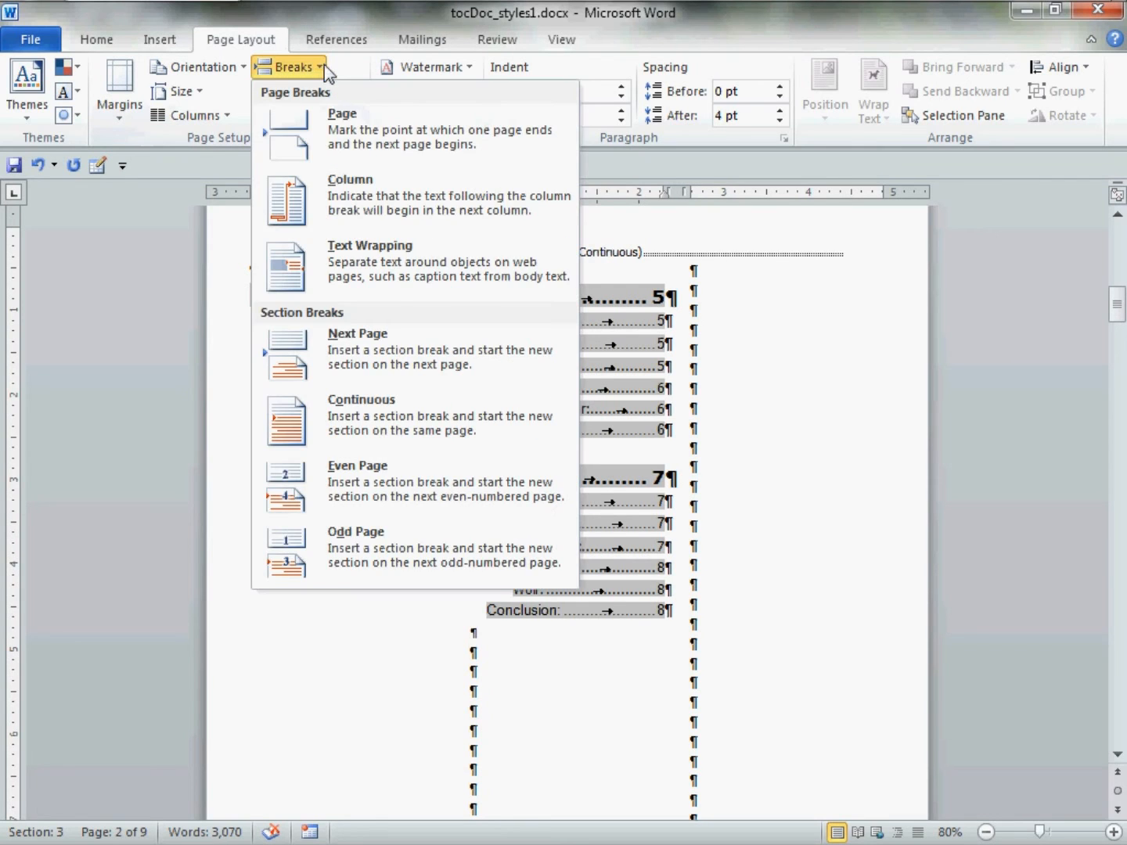
click(447, 192)
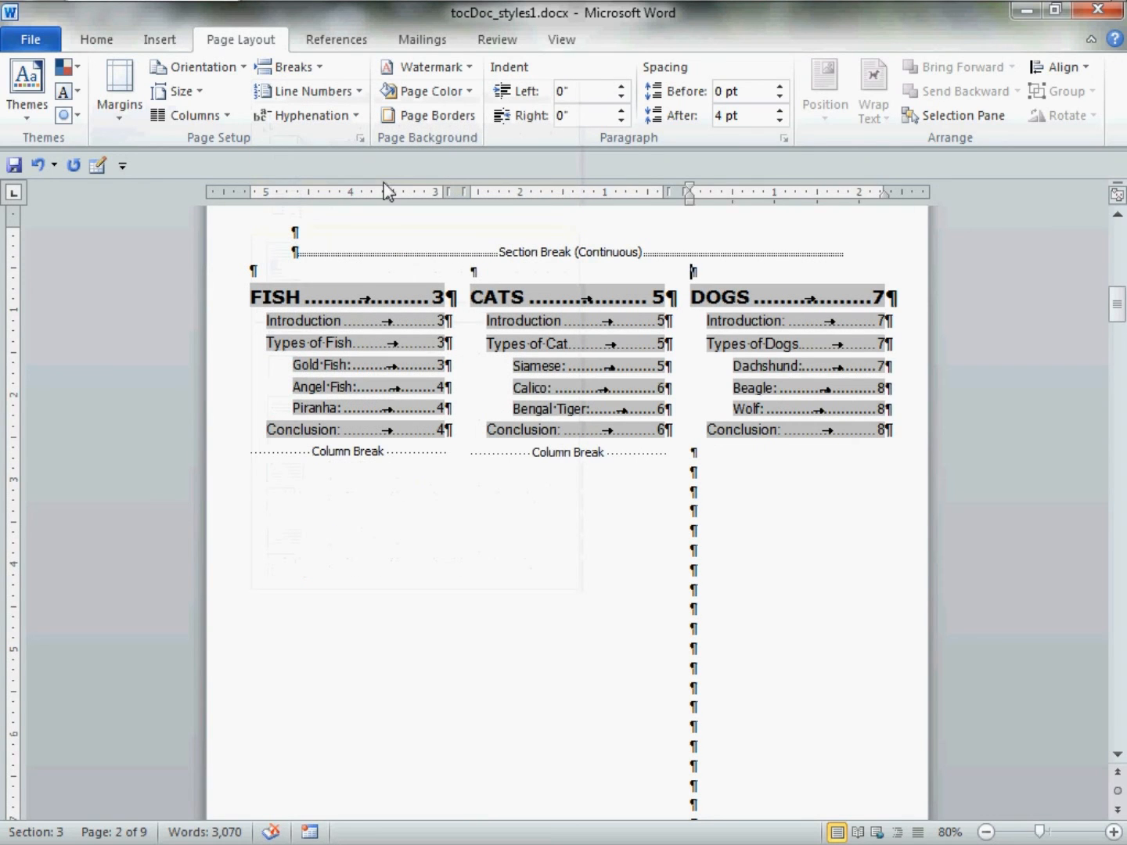
Select and delete the surplus empty paragraphs below the DOGS column.
click(720, 518)
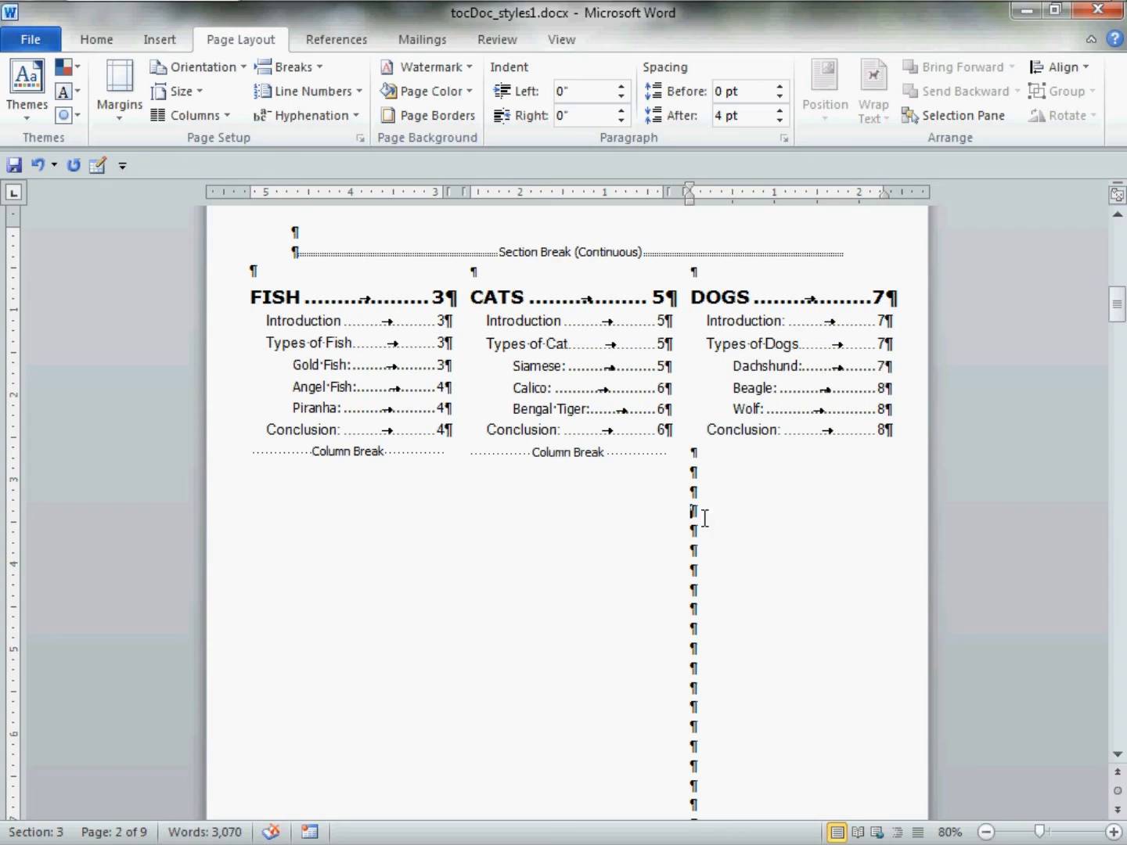
drag(708, 495, 774, 798)
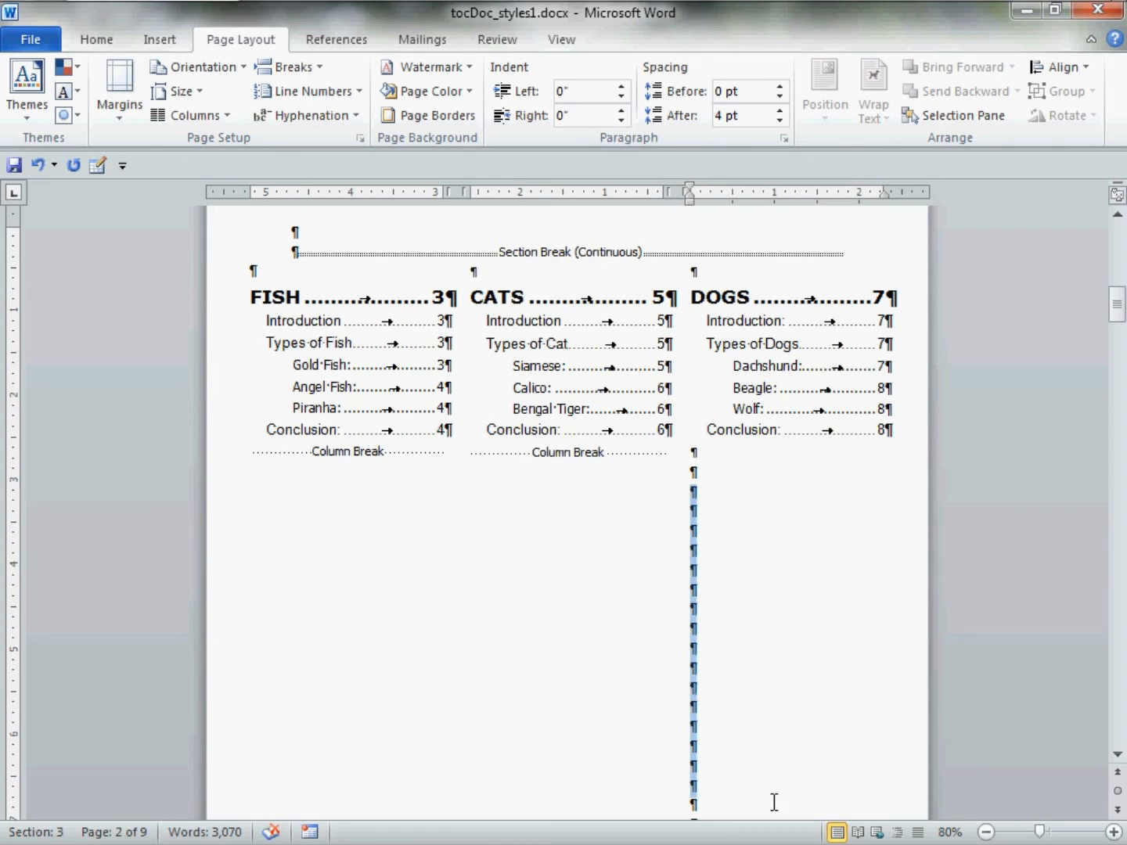
click(763, 793)
drag(718, 480, 740, 790)
click(742, 752)
drag(722, 478, 717, 766)
click(717, 765)
drag(711, 487, 722, 761)
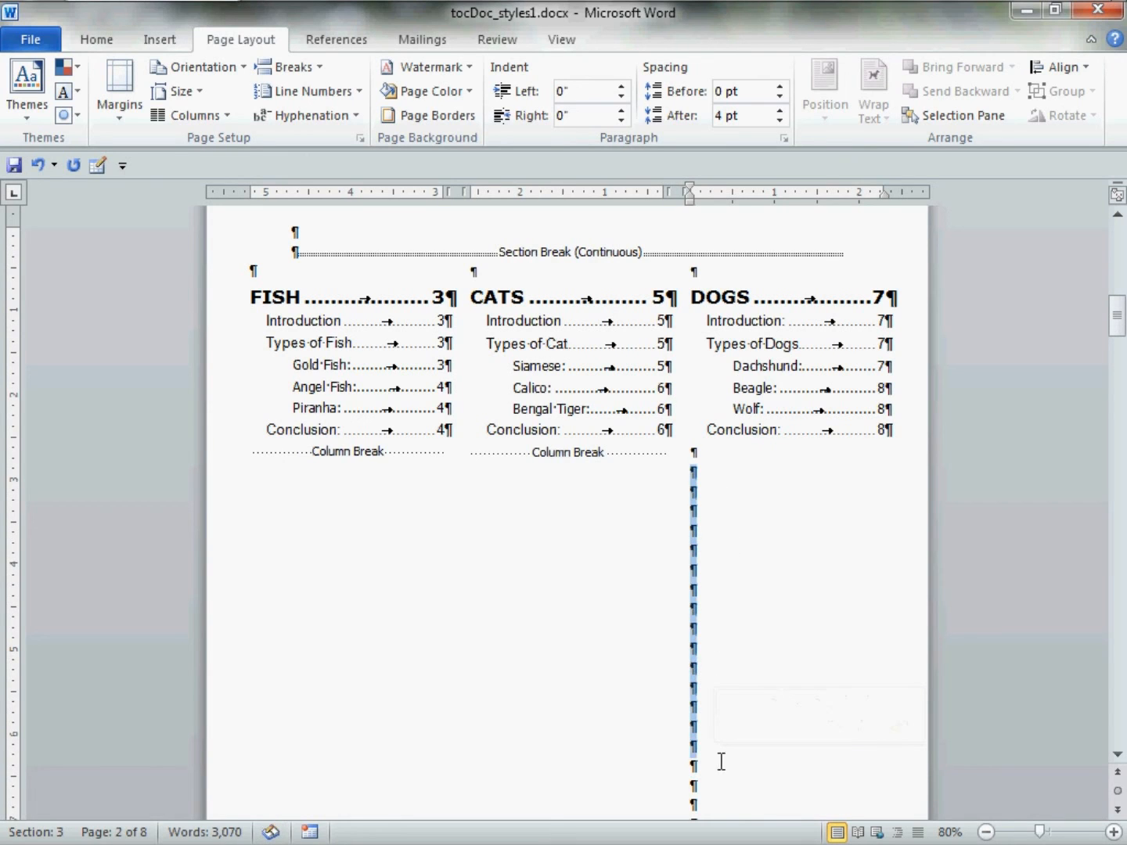
key(Delete)
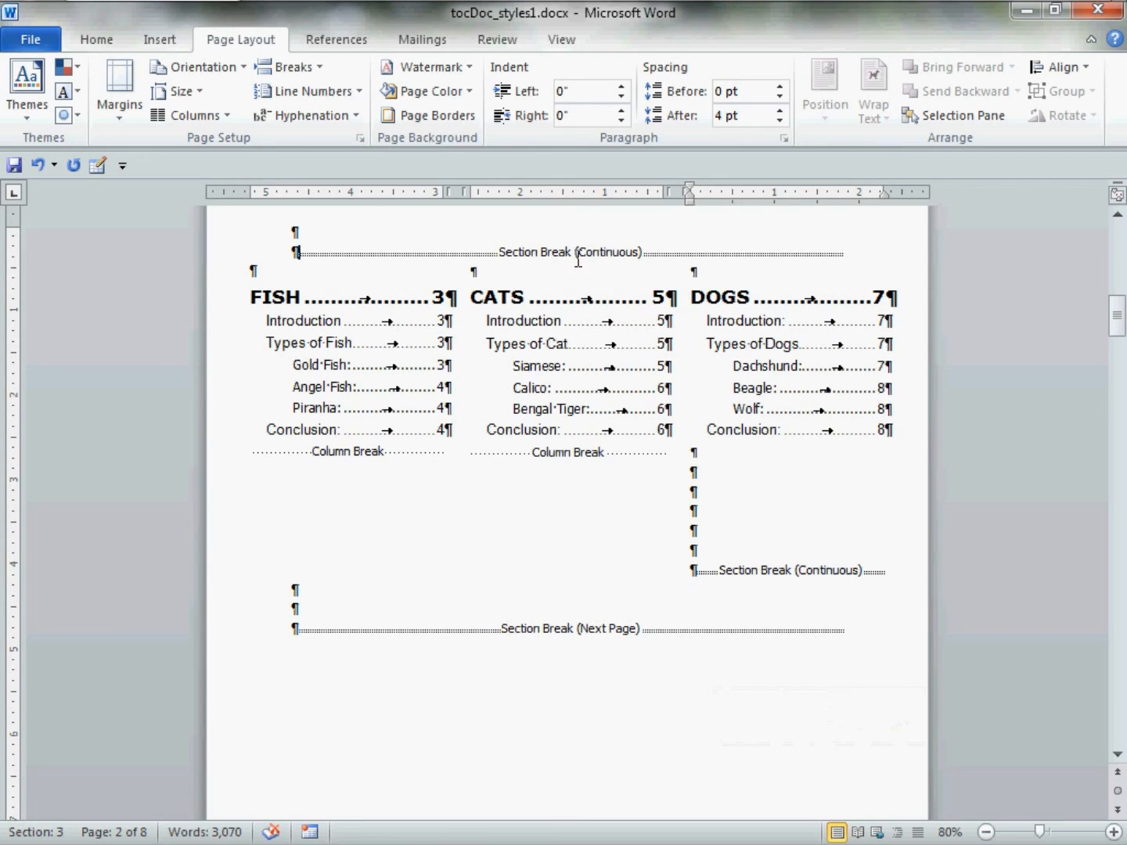
Add blank lines under the columns and type 'The Table of Contents' on the line above them.
click(769, 583)
click(546, 641)
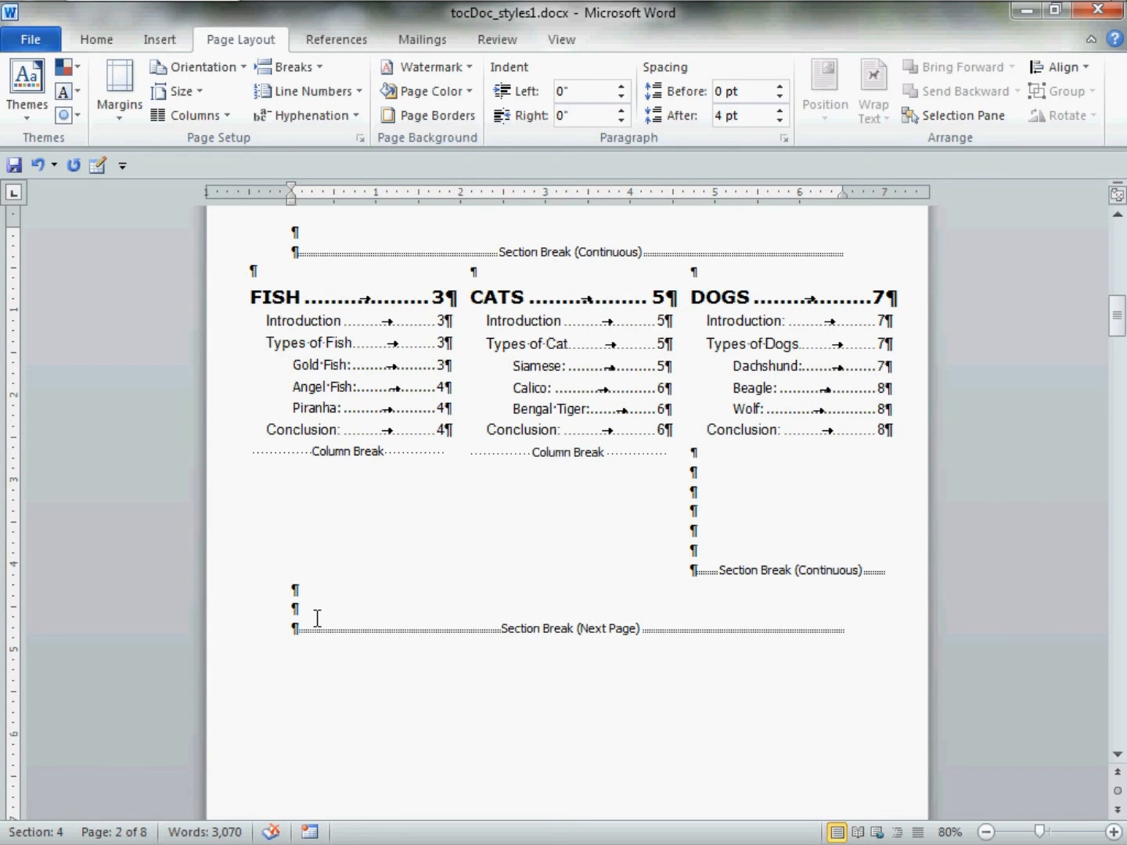
key(Return)
key(Return)
key(Return)
key(Return)
key(Return)
key(Return)
key(Return)
key(Return)
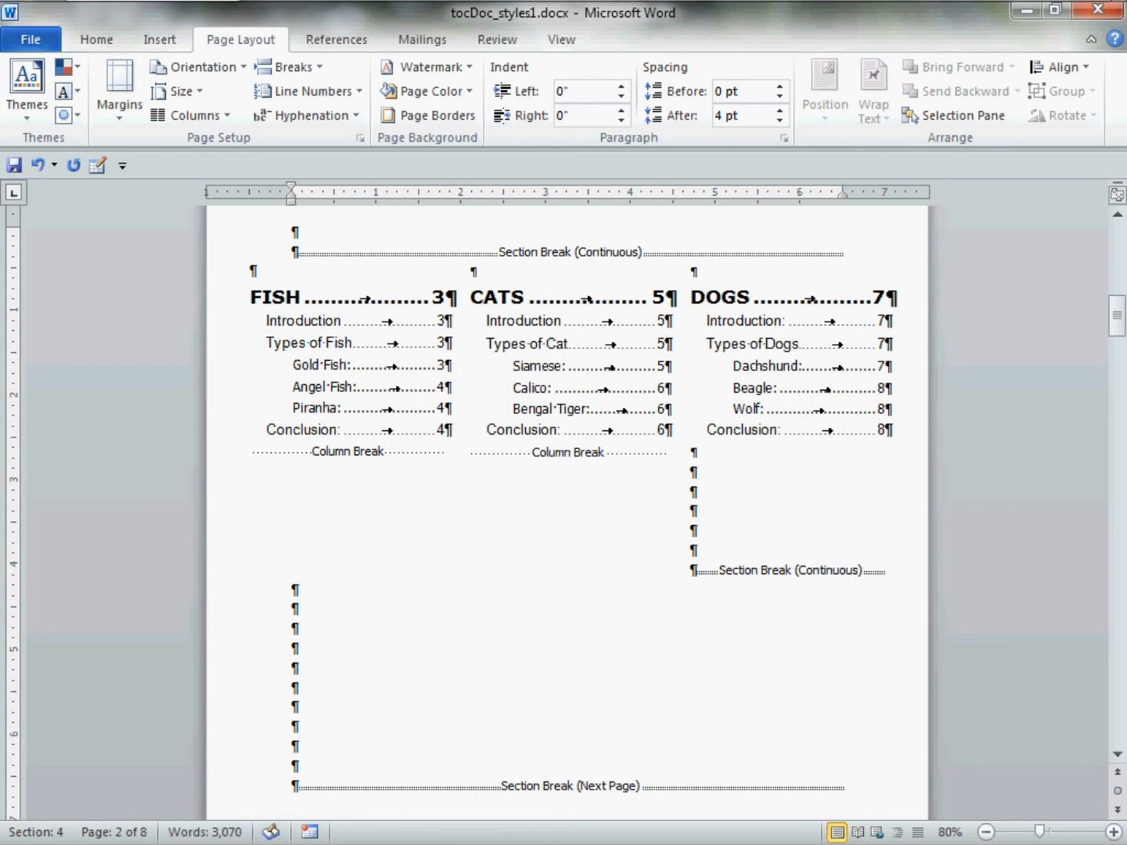
click(354, 758)
click(541, 261)
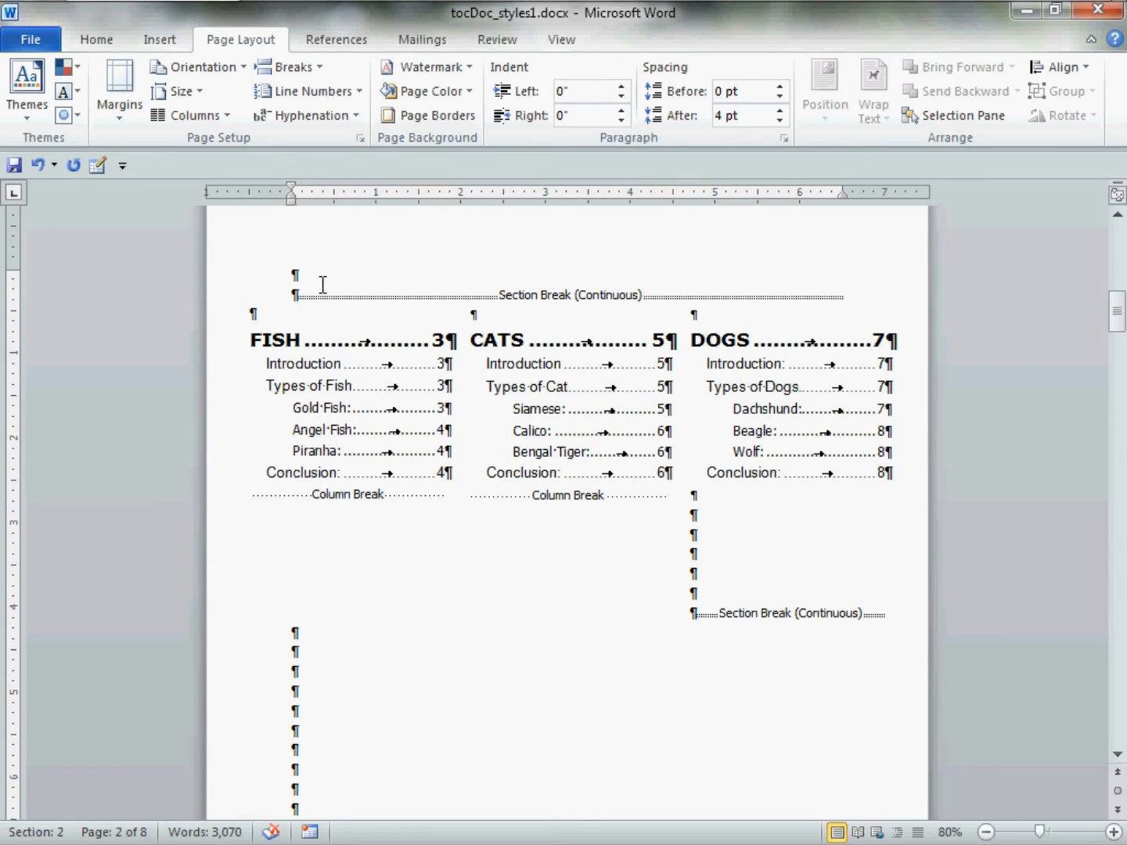
text(The Table of)
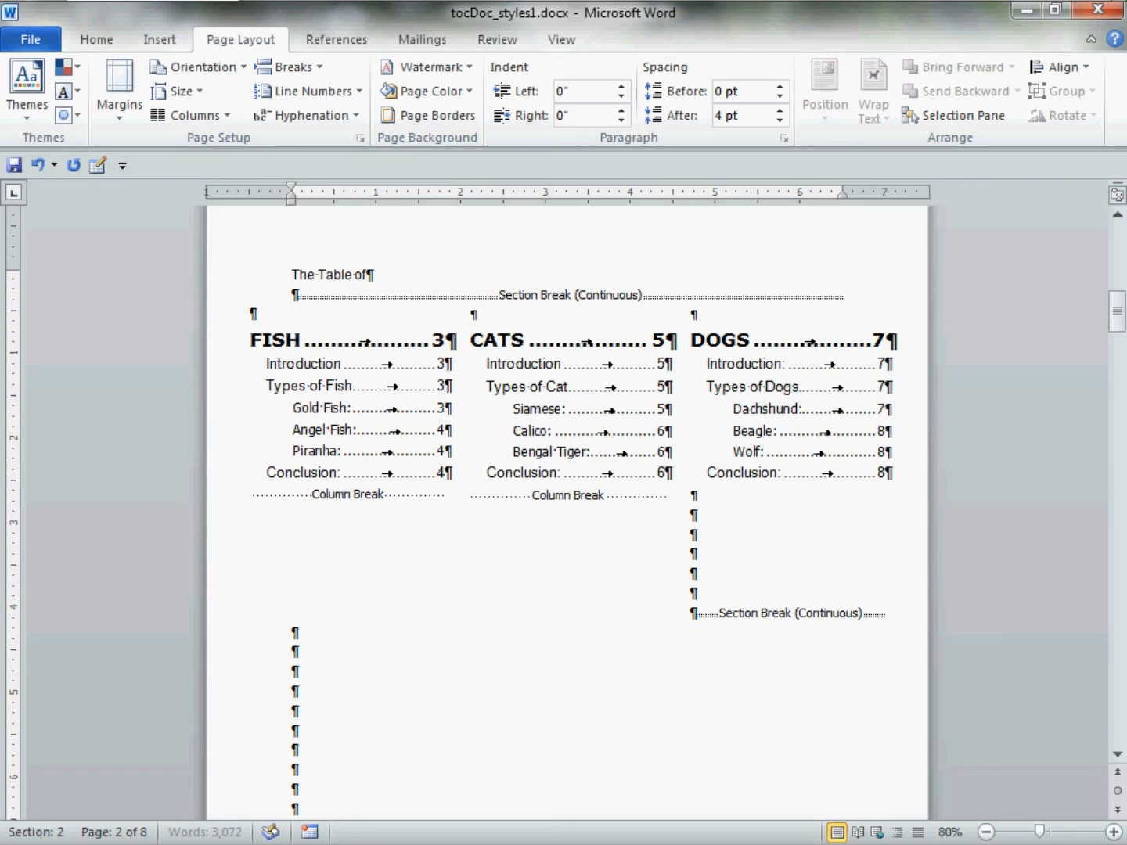
text( Contents)
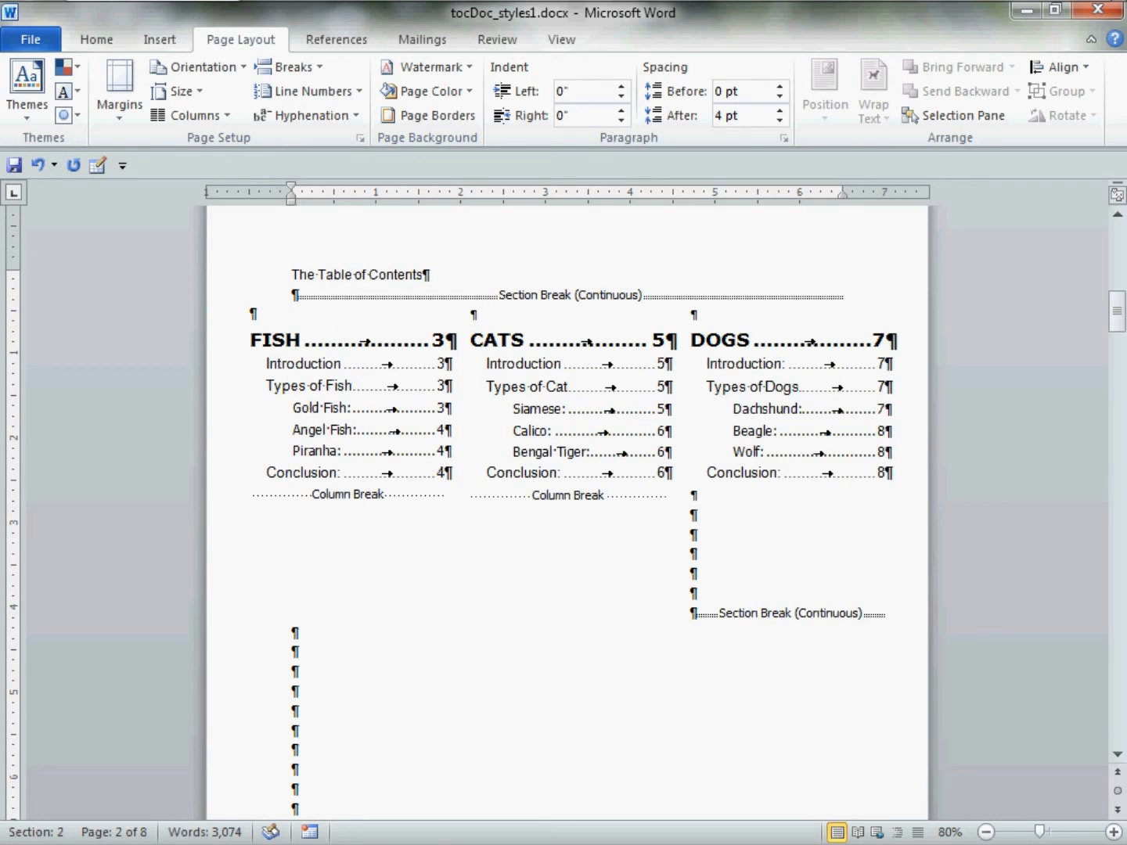
Format 'The Table of Contents' as Bookman Old Style, 20 pt, italic and centred.
click(282, 279)
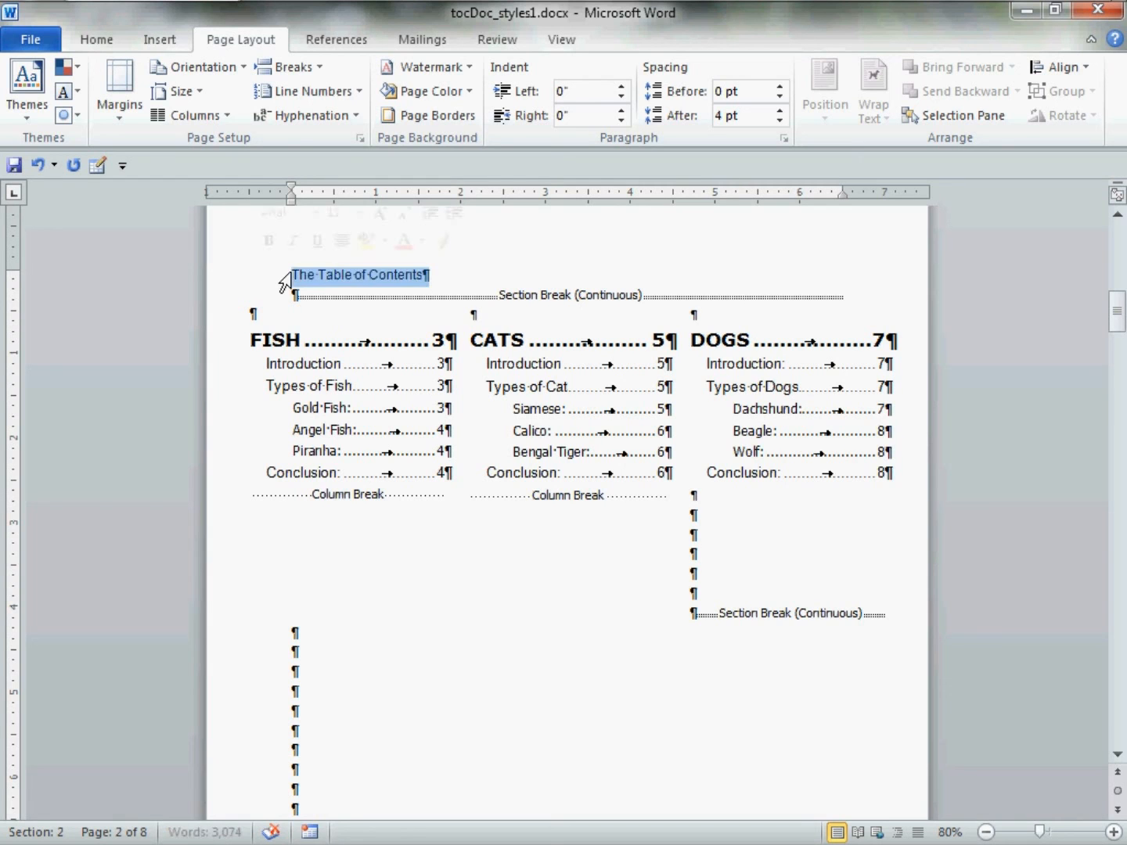
click(315, 213)
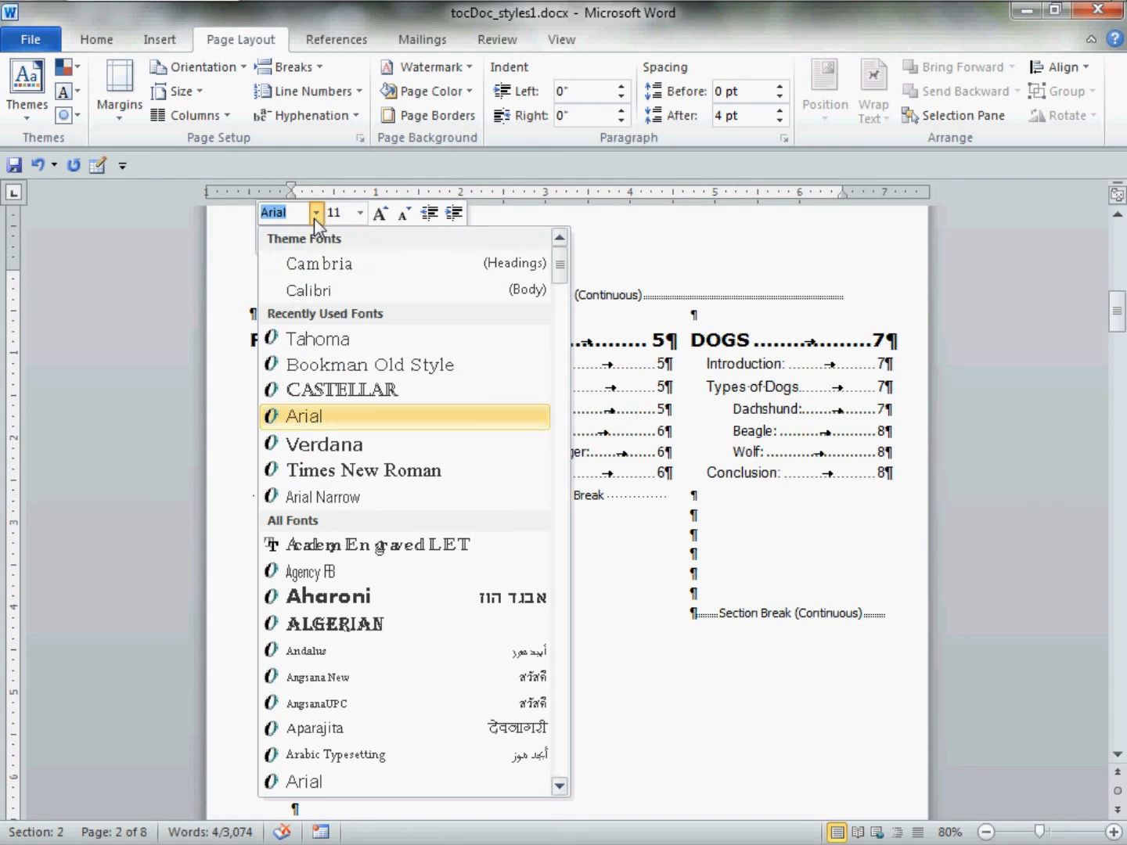
click(314, 364)
click(361, 214)
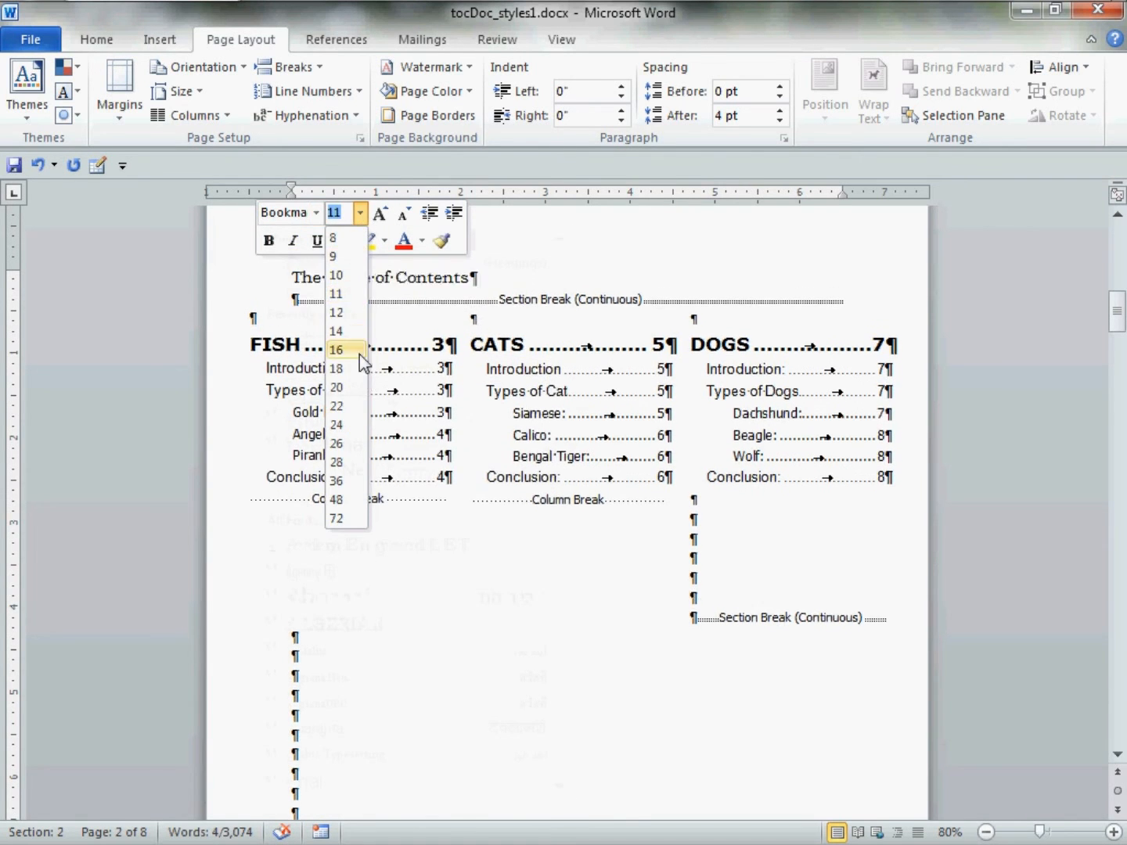
click(359, 386)
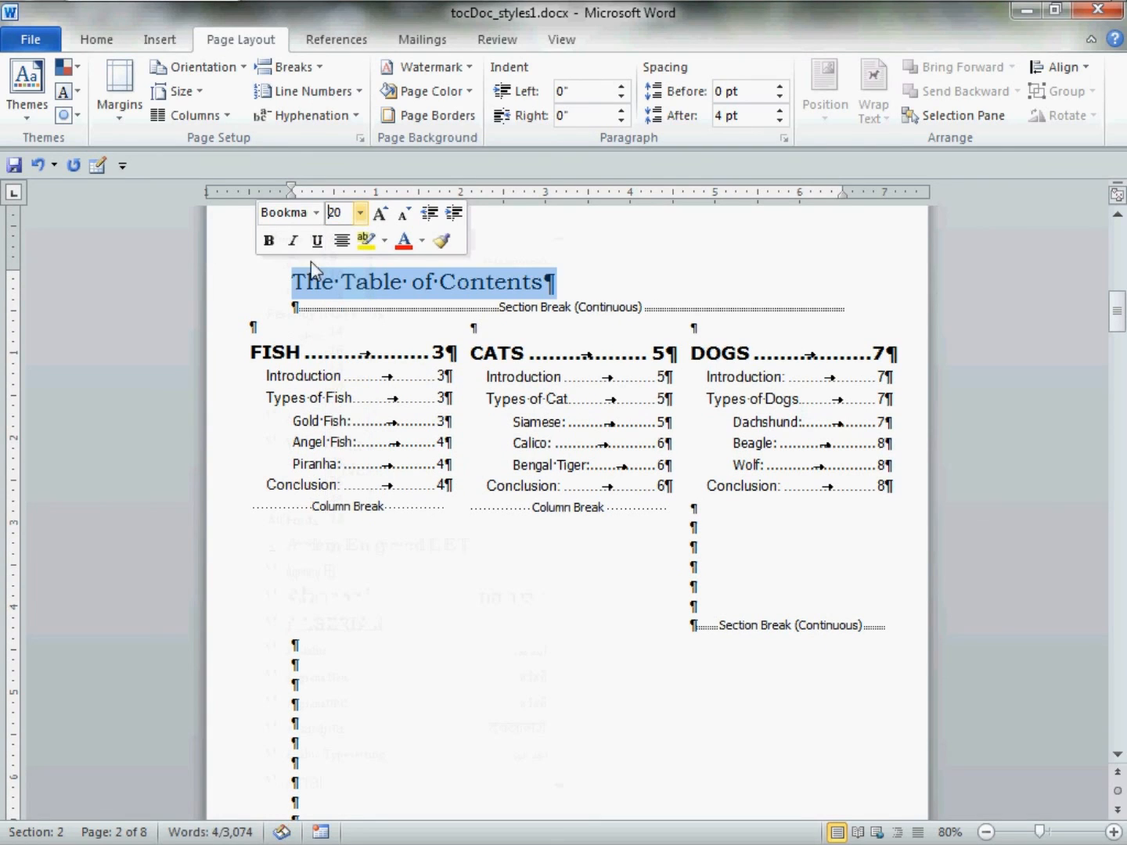
click(293, 242)
click(341, 241)
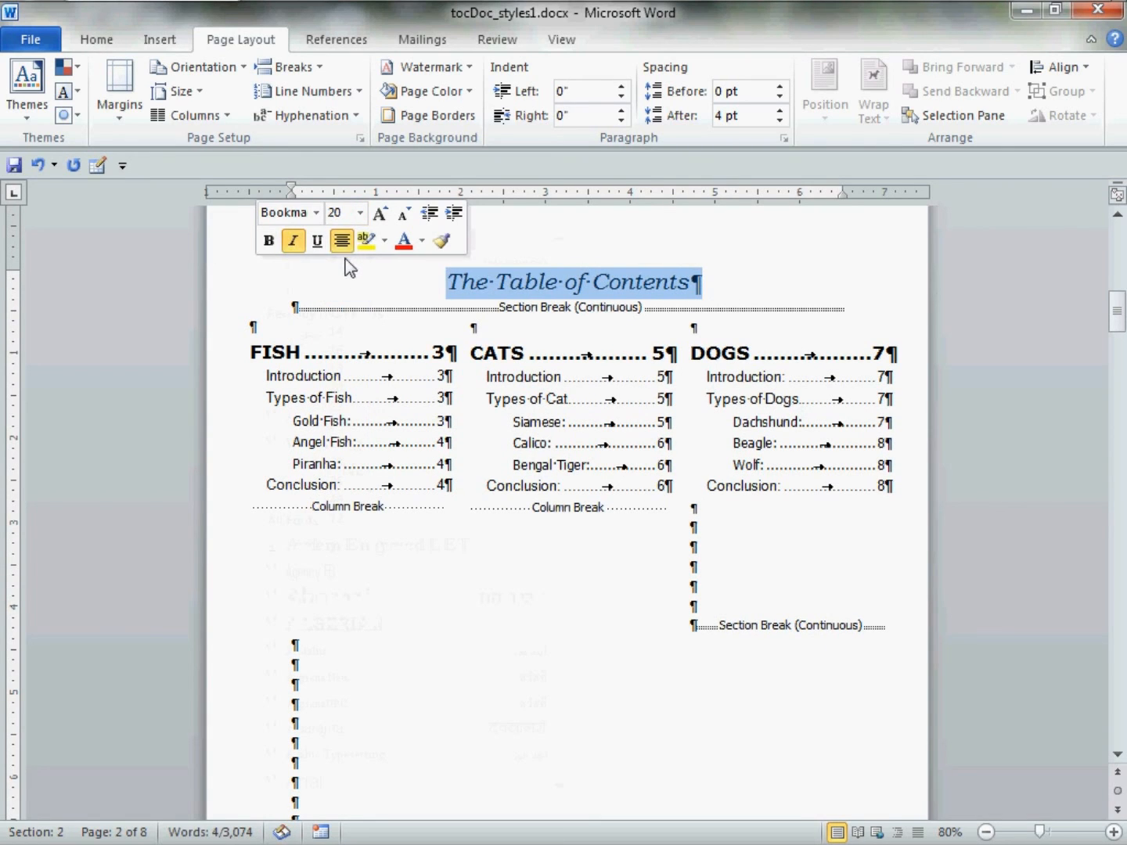
click(353, 729)
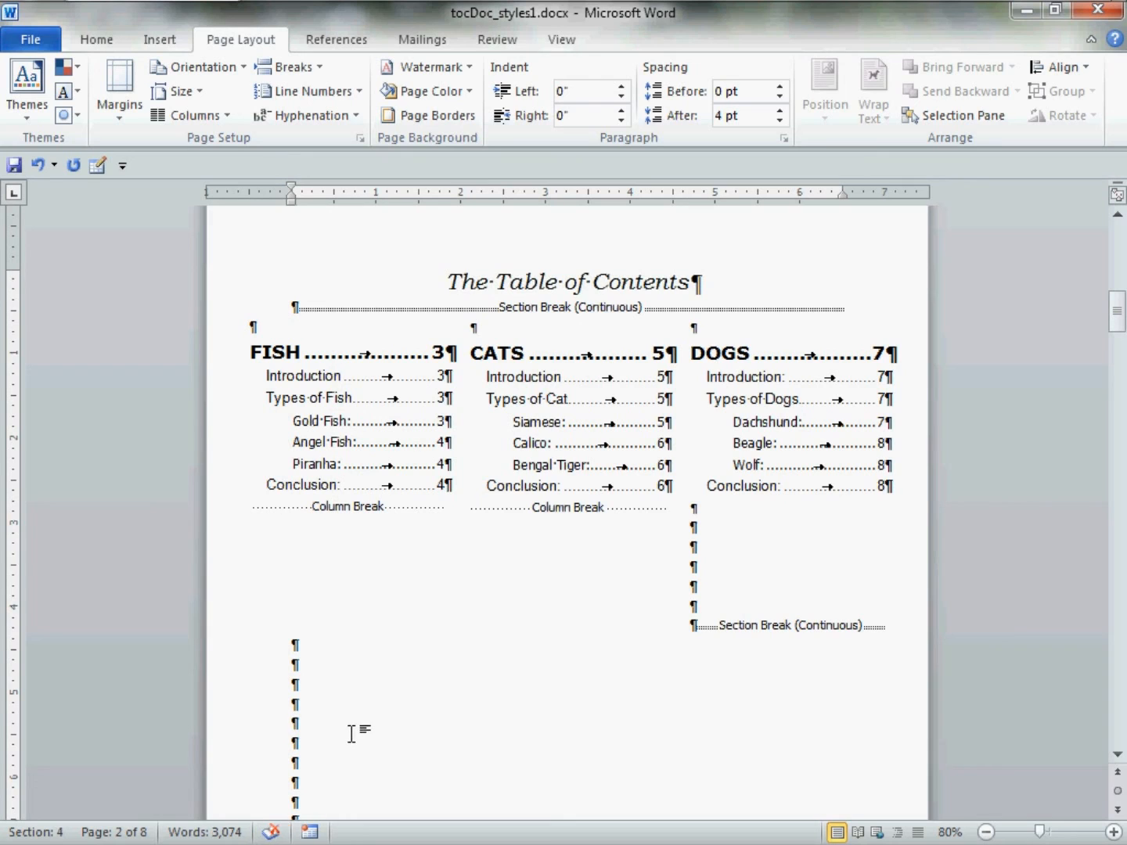
click(101, 40)
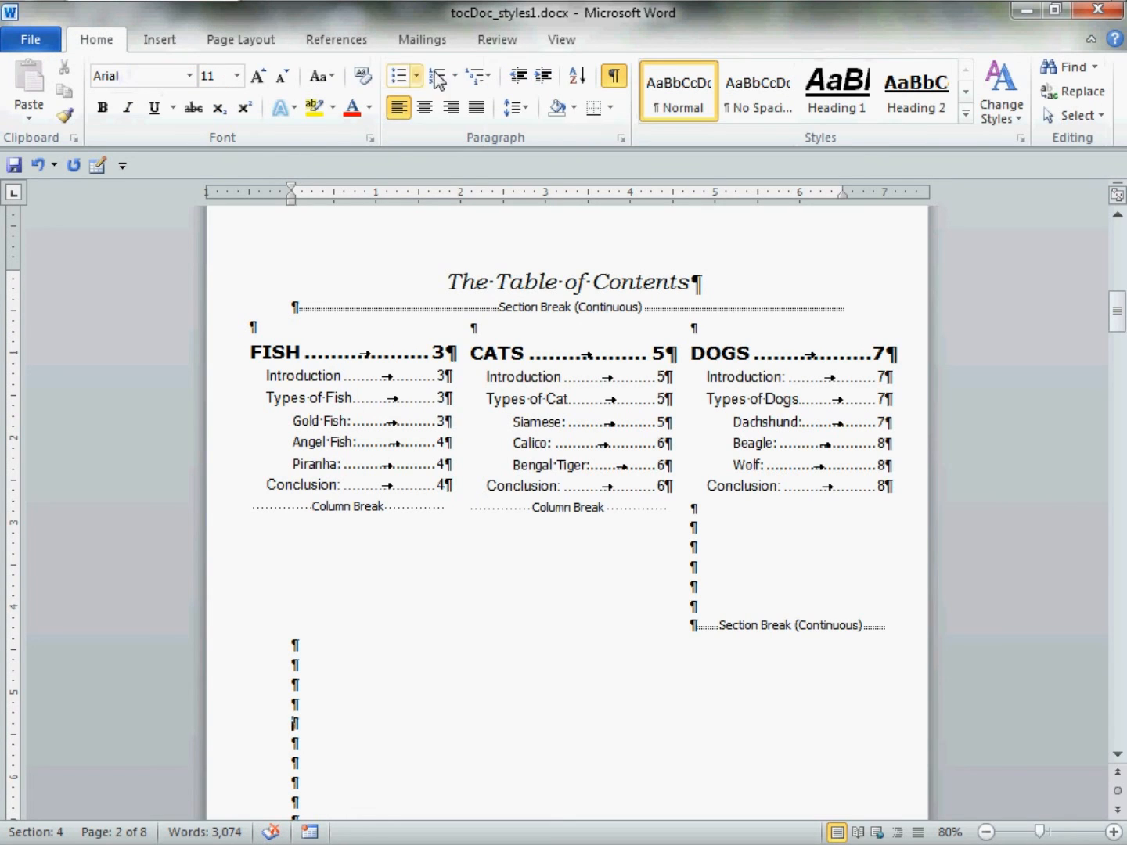
Hide the formatting marks to preview the contents page.
click(616, 75)
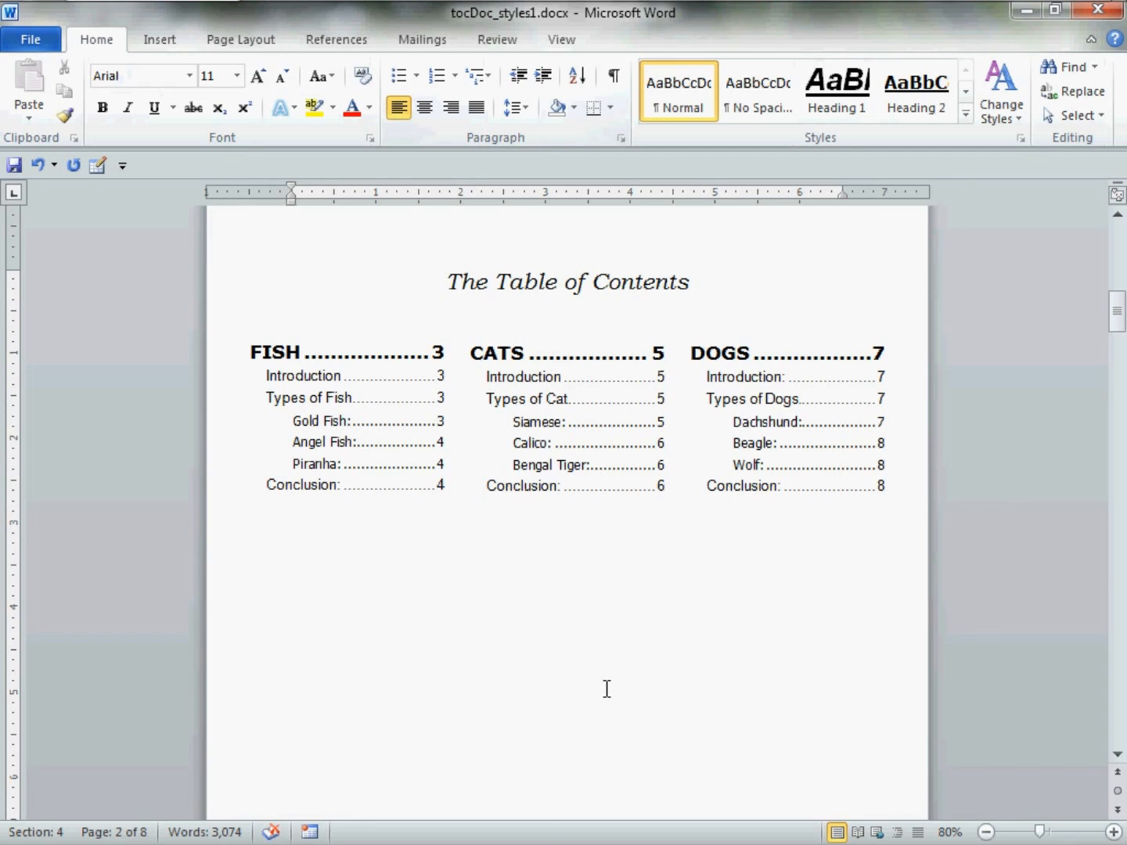
scroll(606, 688, up, 1)
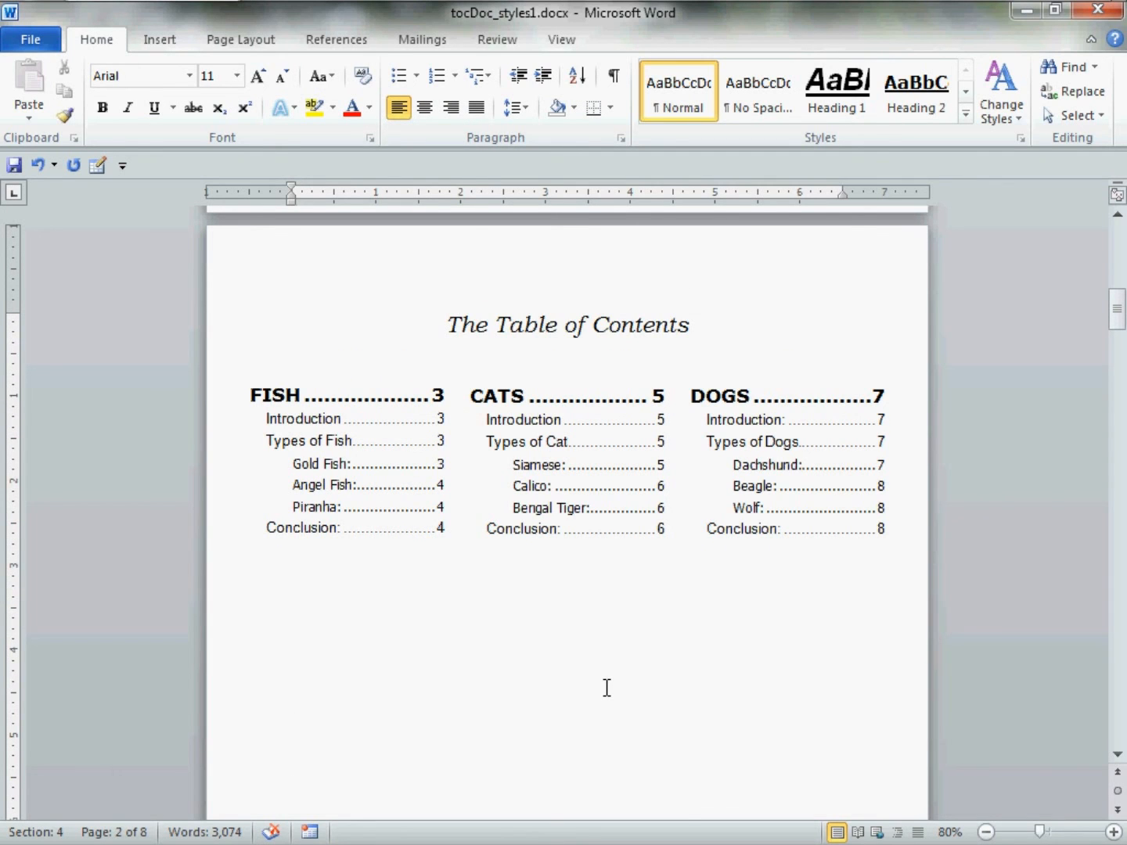
scroll(607, 688, down, 9)
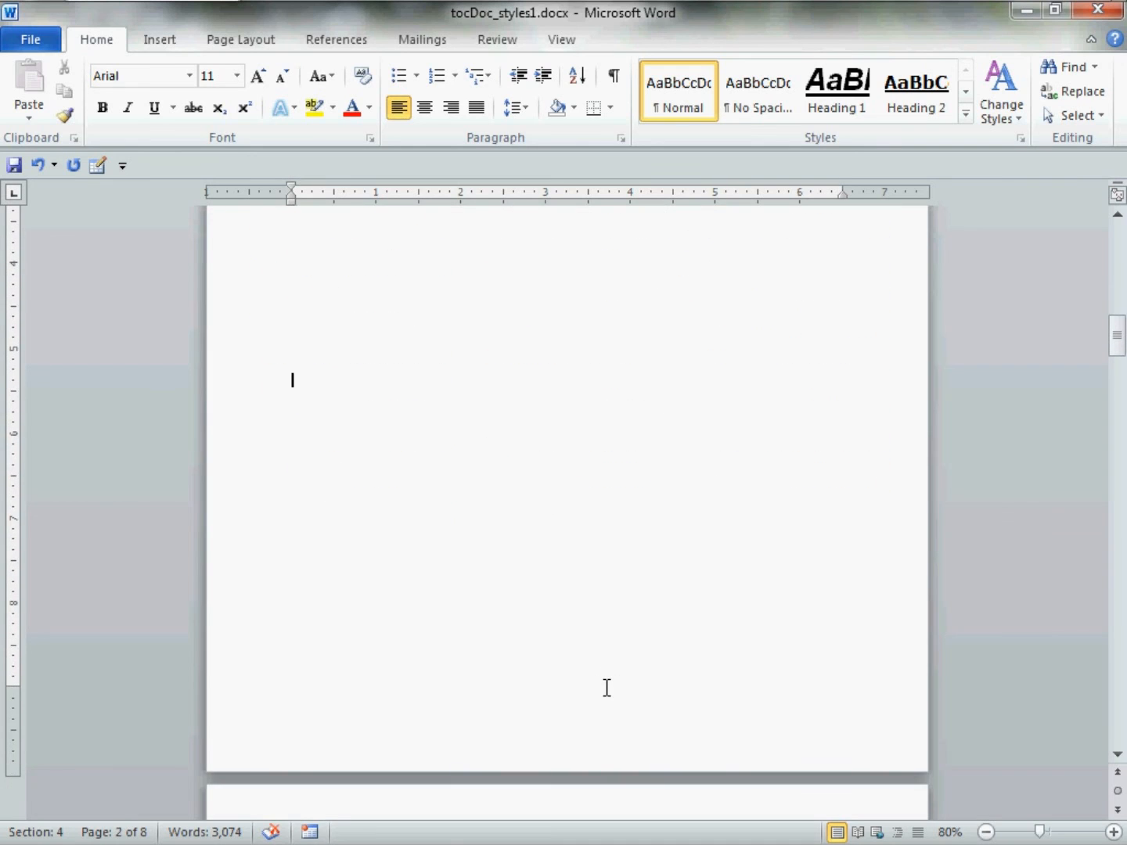
scroll(614, 672, up, 7)
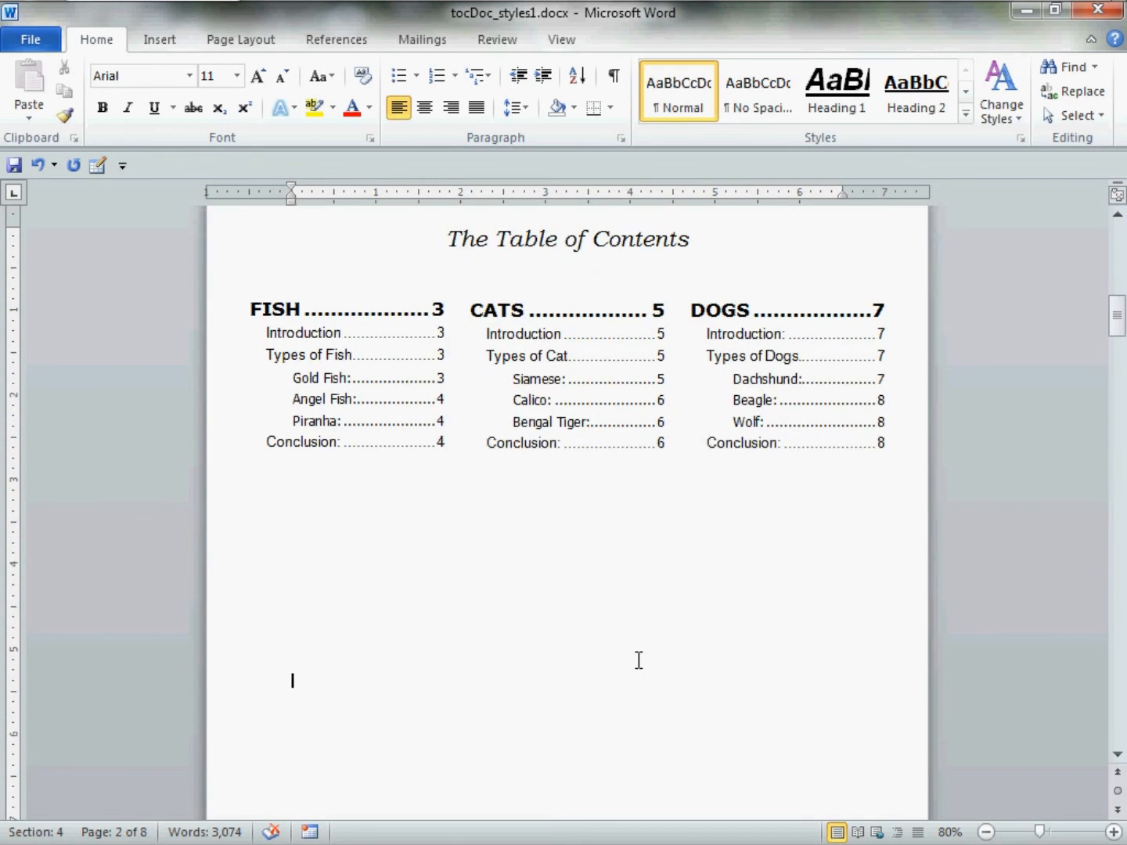
scroll(638, 661, up, 1)
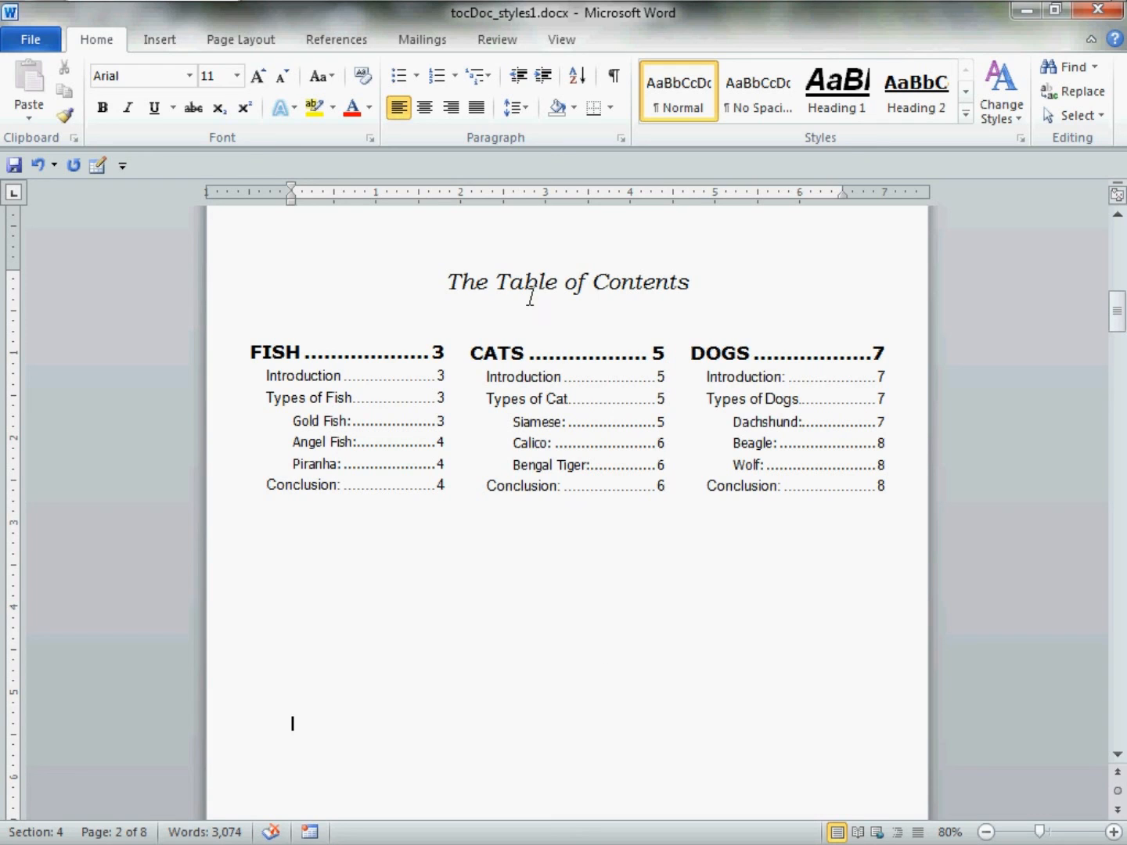
Insert four blank lines above the title, then hide the formatting marks again.
click(614, 75)
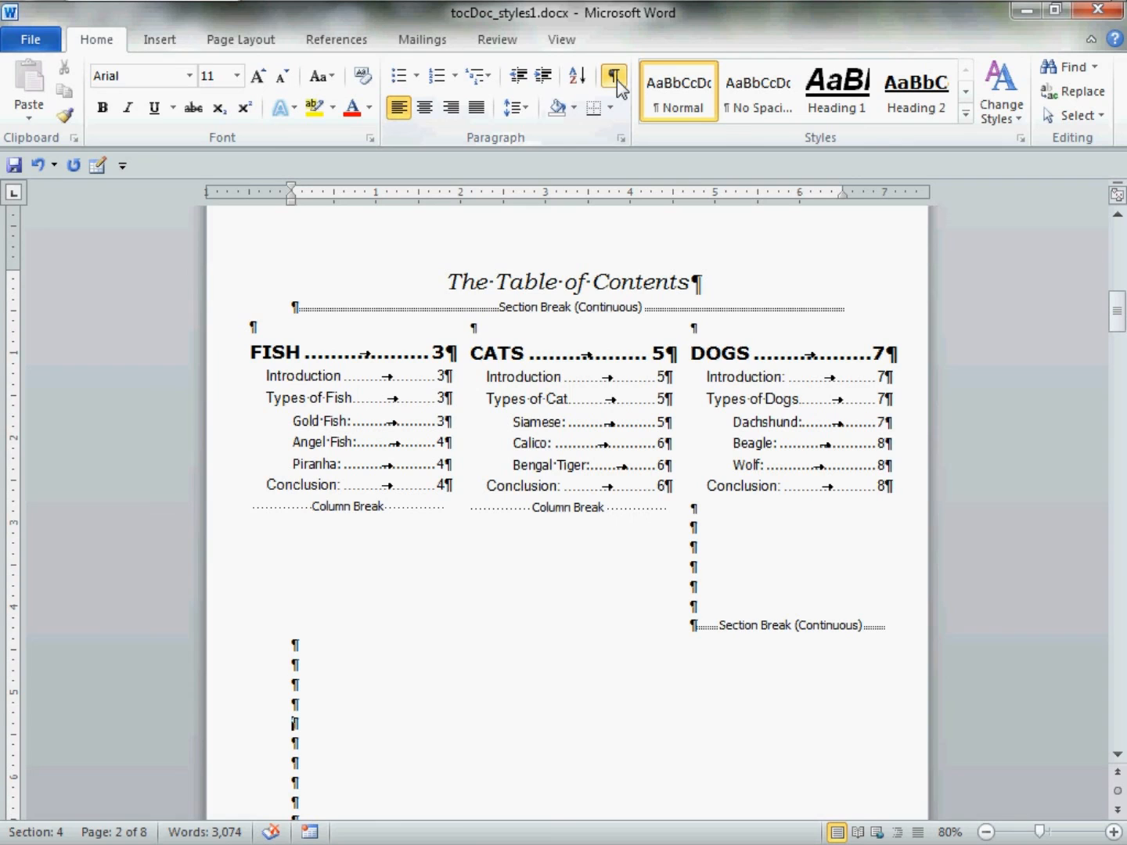
click(470, 292)
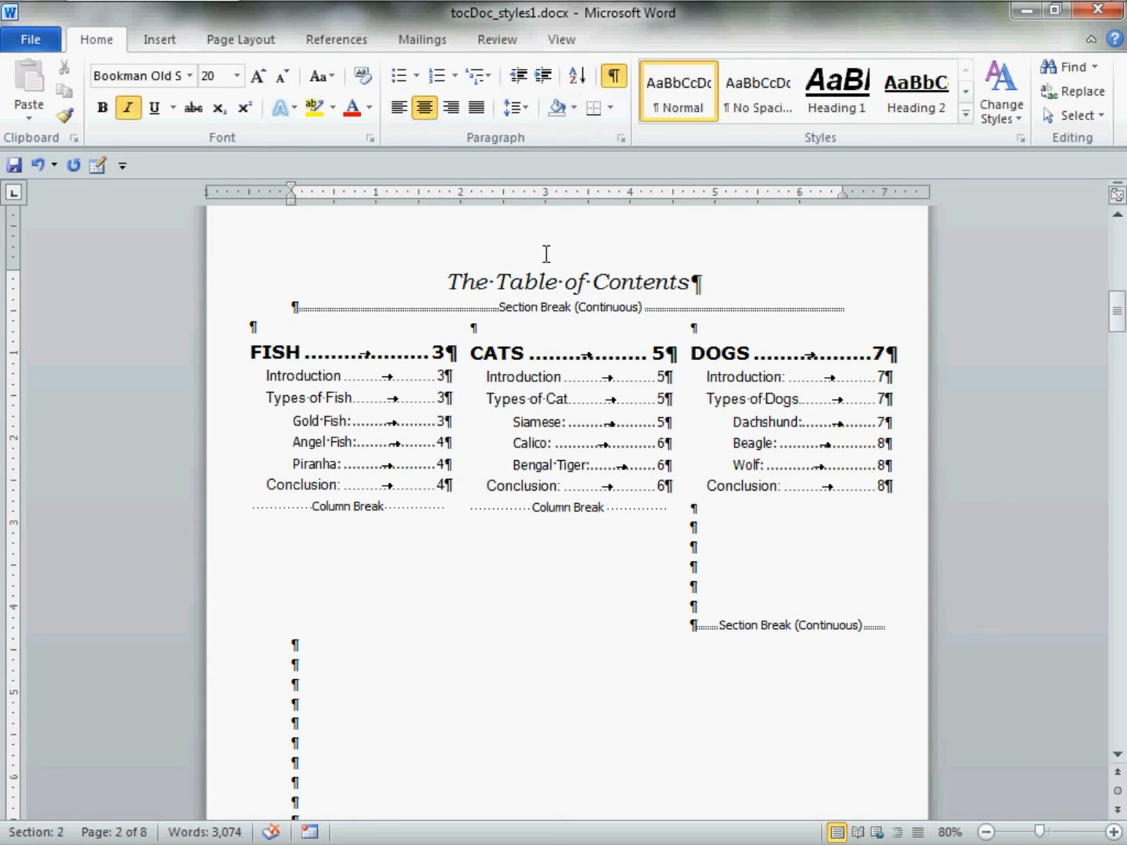
key(Home)
key(Return)
key(Return)
key(Return)
key(Return)
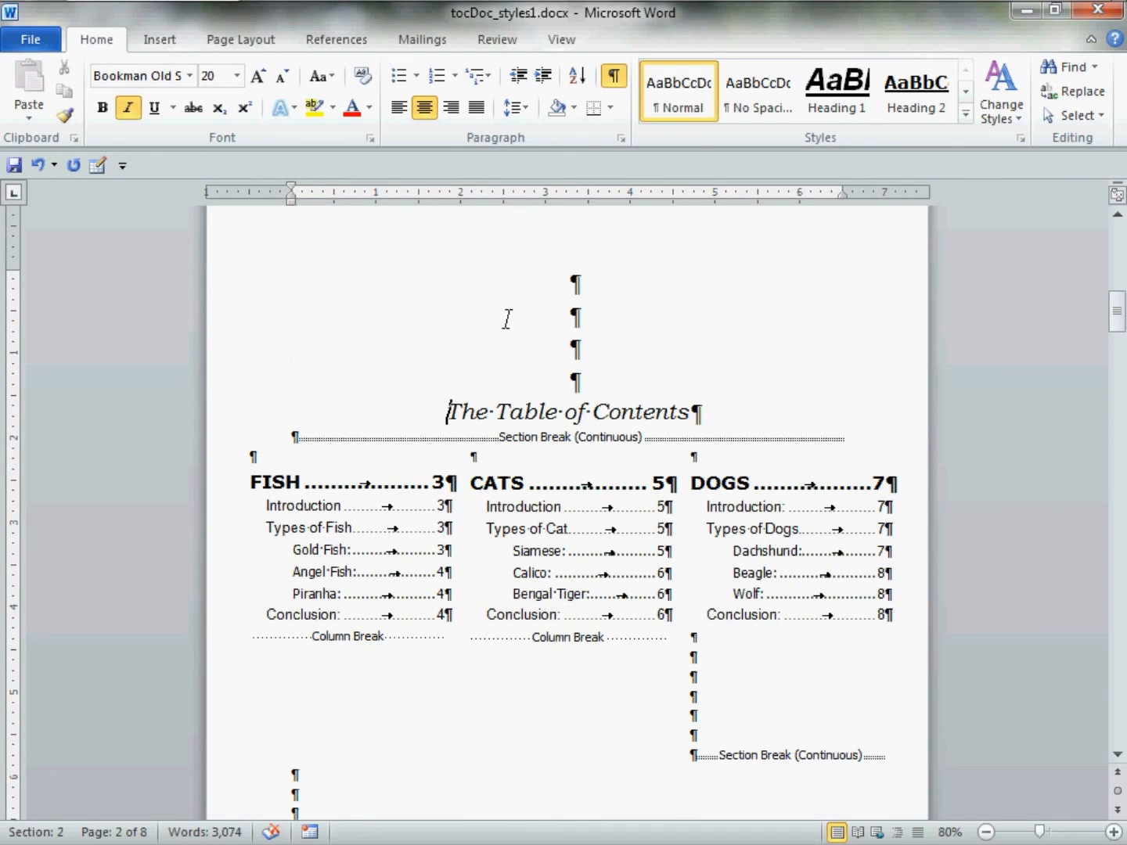
click(334, 777)
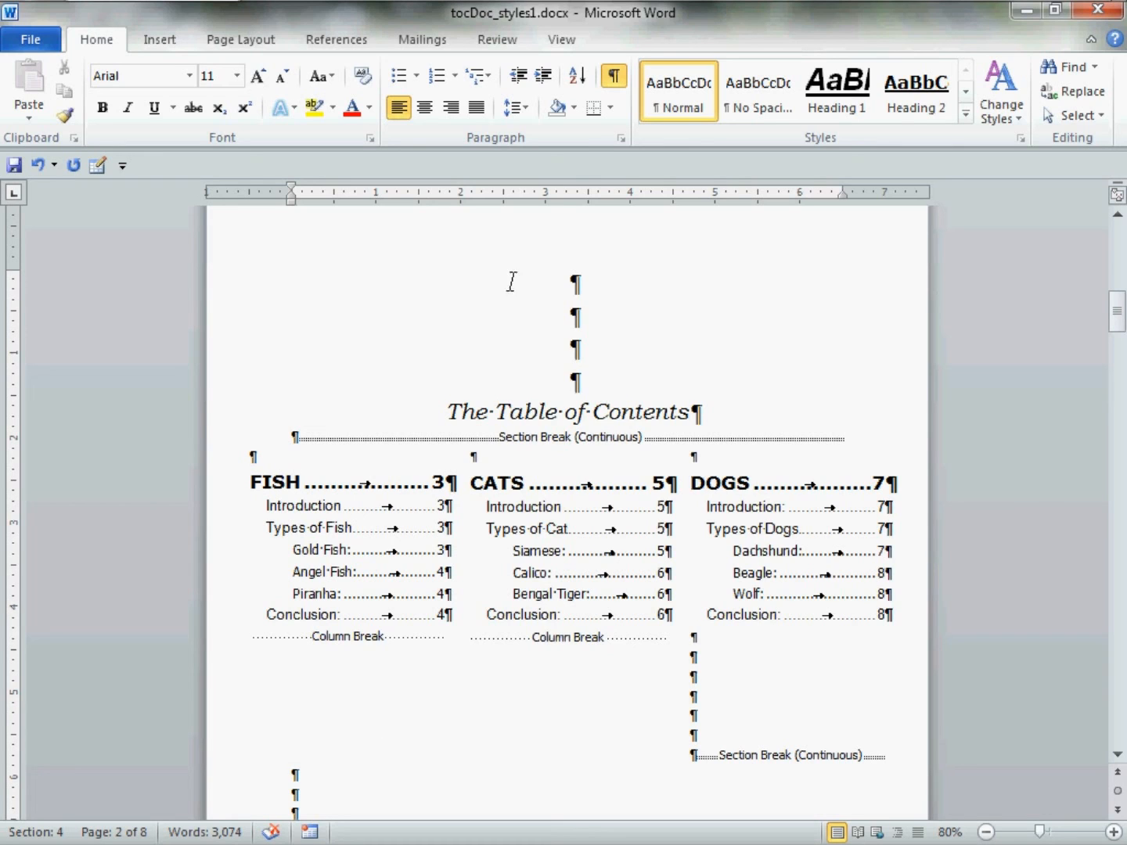
click(613, 75)
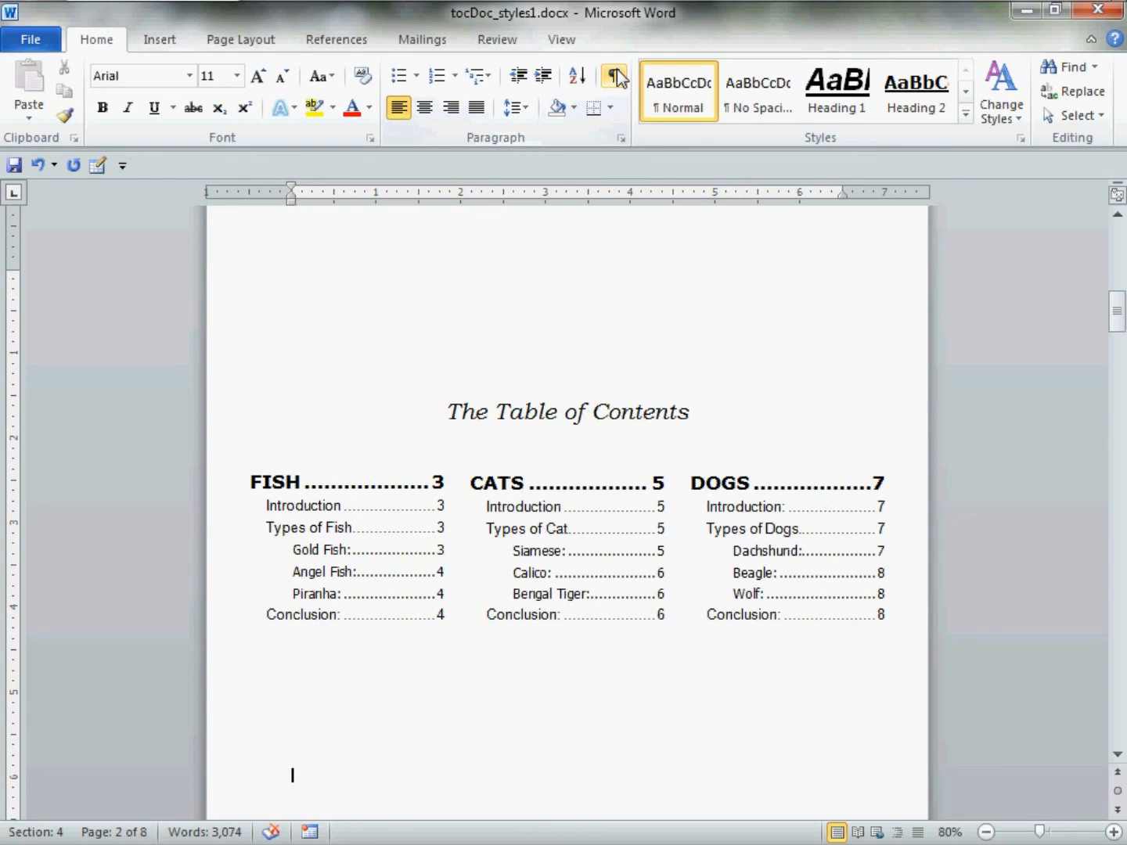
scroll(513, 271, down, 3)
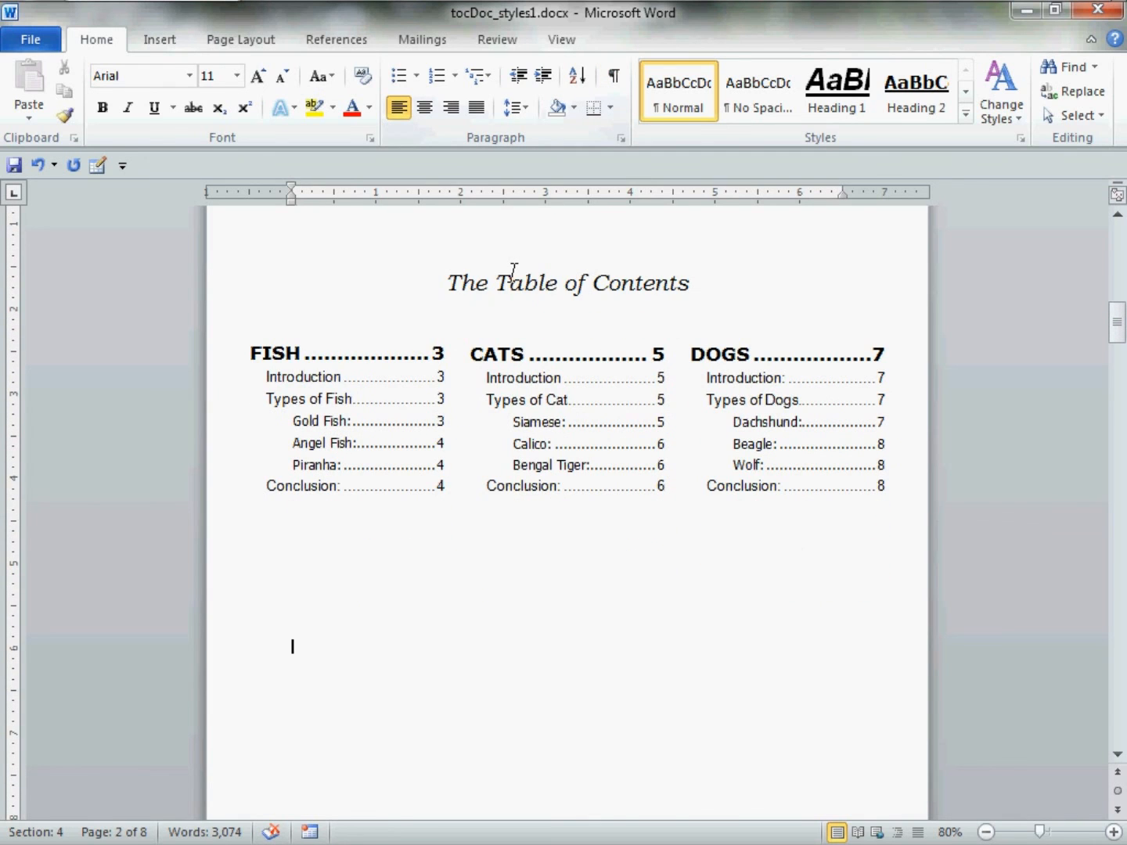
Draw a rectangle shape below the FISH column.
click(181, 38)
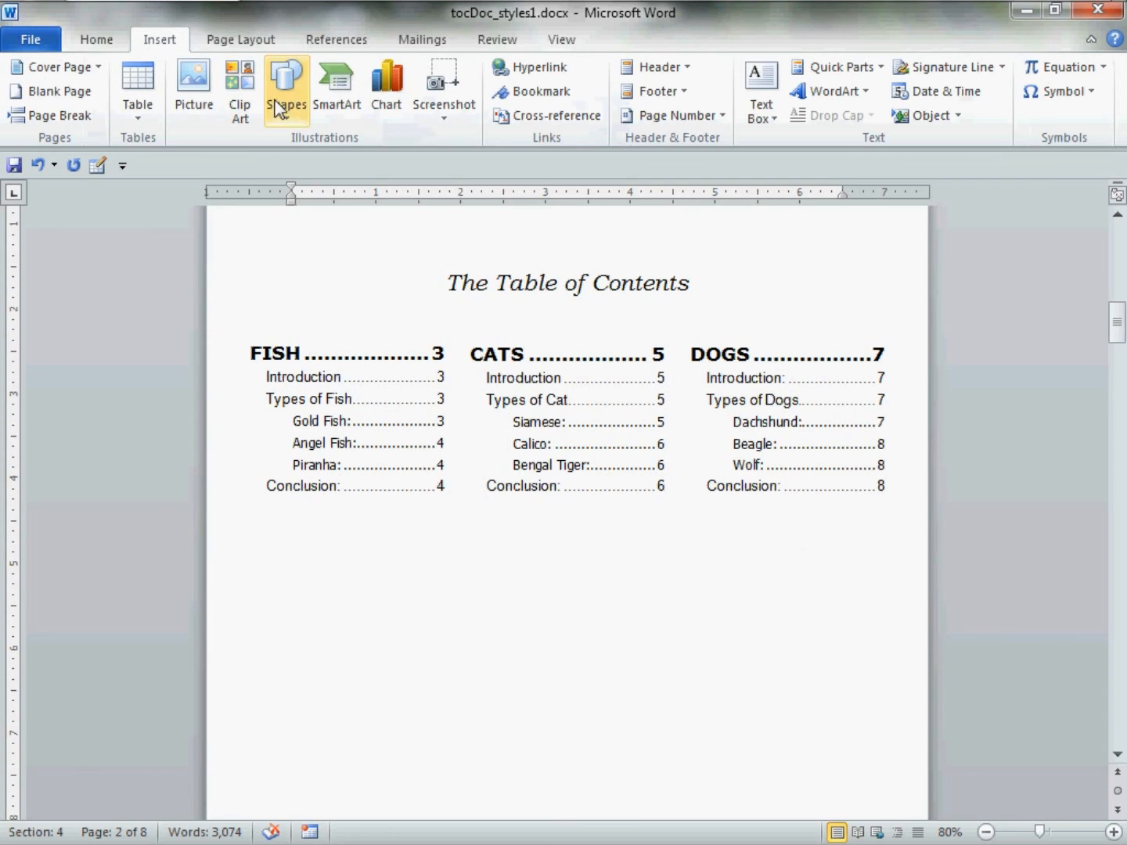
click(299, 120)
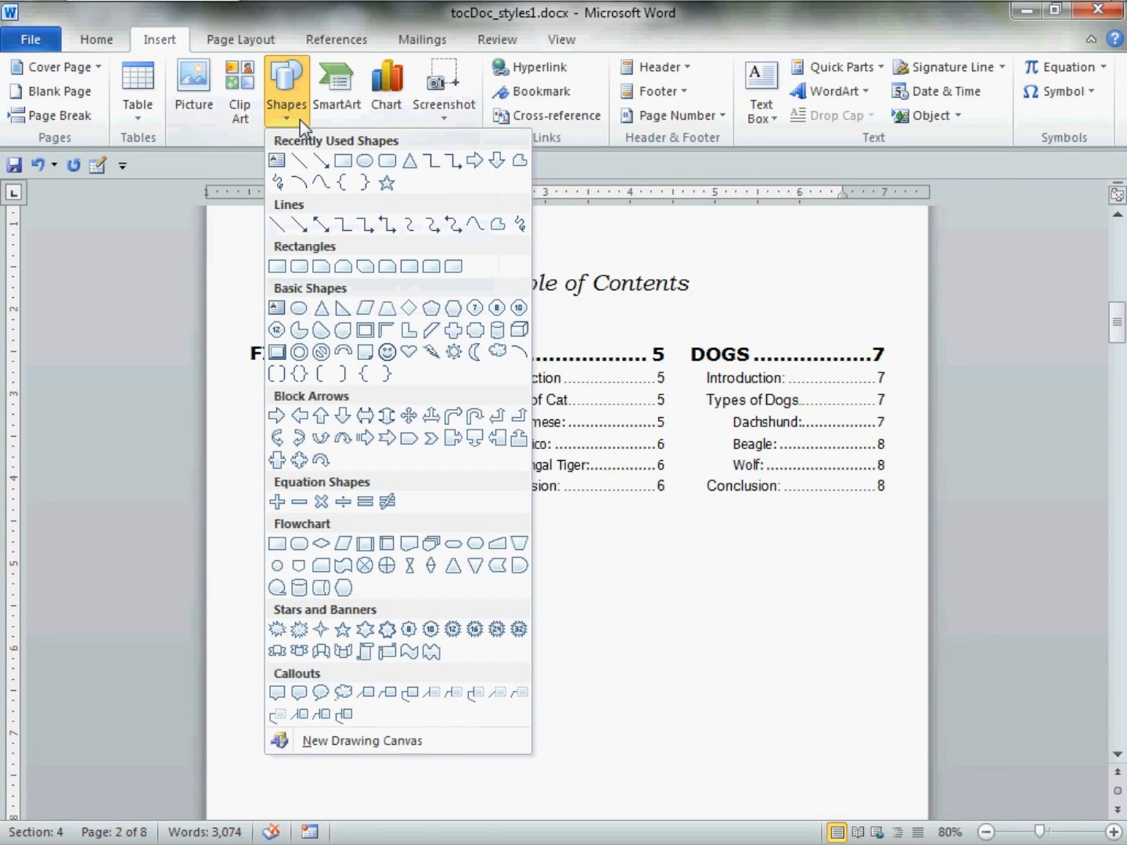
click(342, 160)
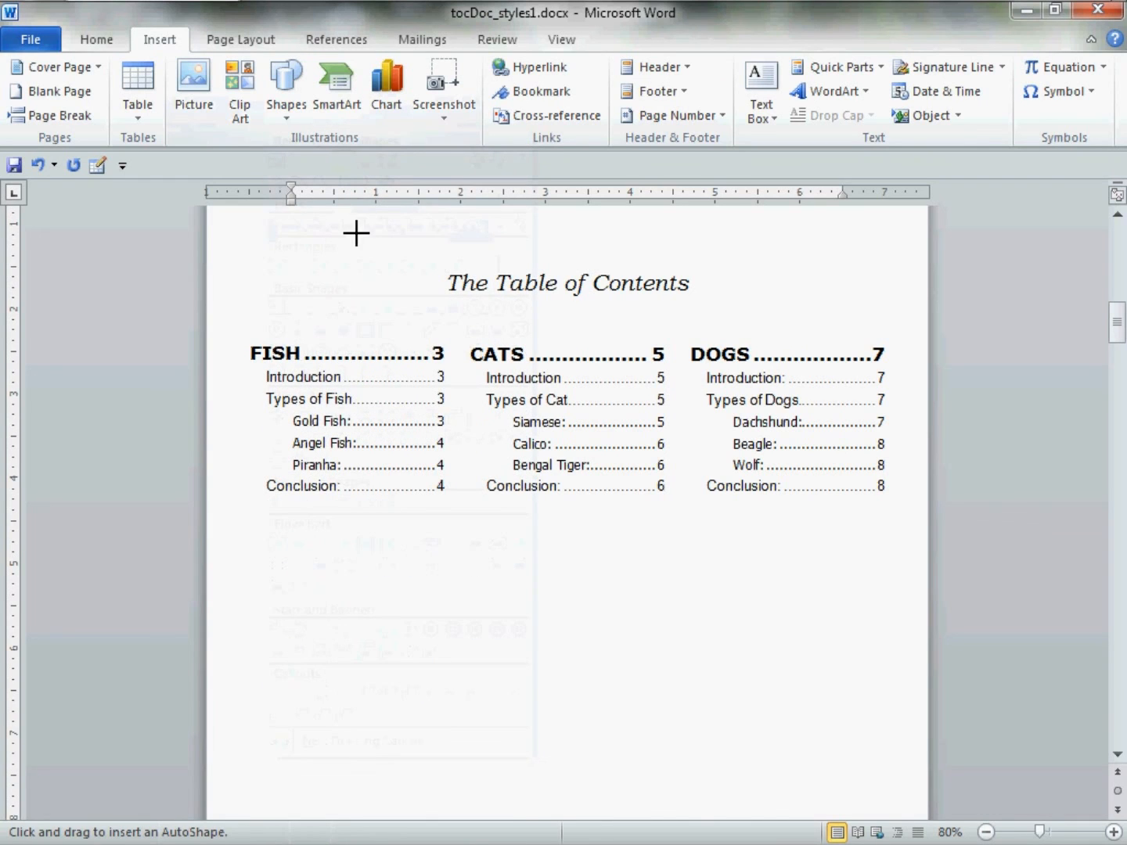
mouse_move(329, 617)
mouse_down()
mouse_move(342, 646)
mouse_move(403, 669)
mouse_move(460, 673)
mouse_up()
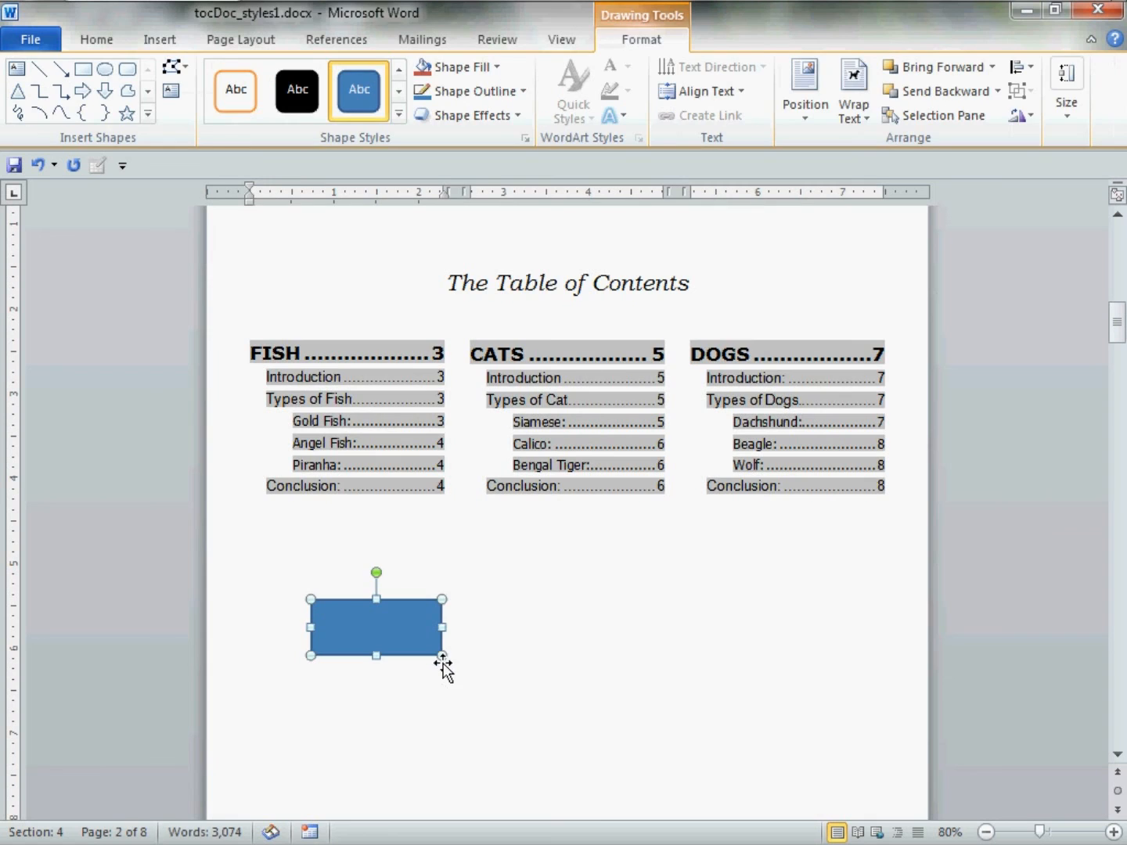
Set the rectangle's text wrapping to Behind Text.
right_click(396, 634)
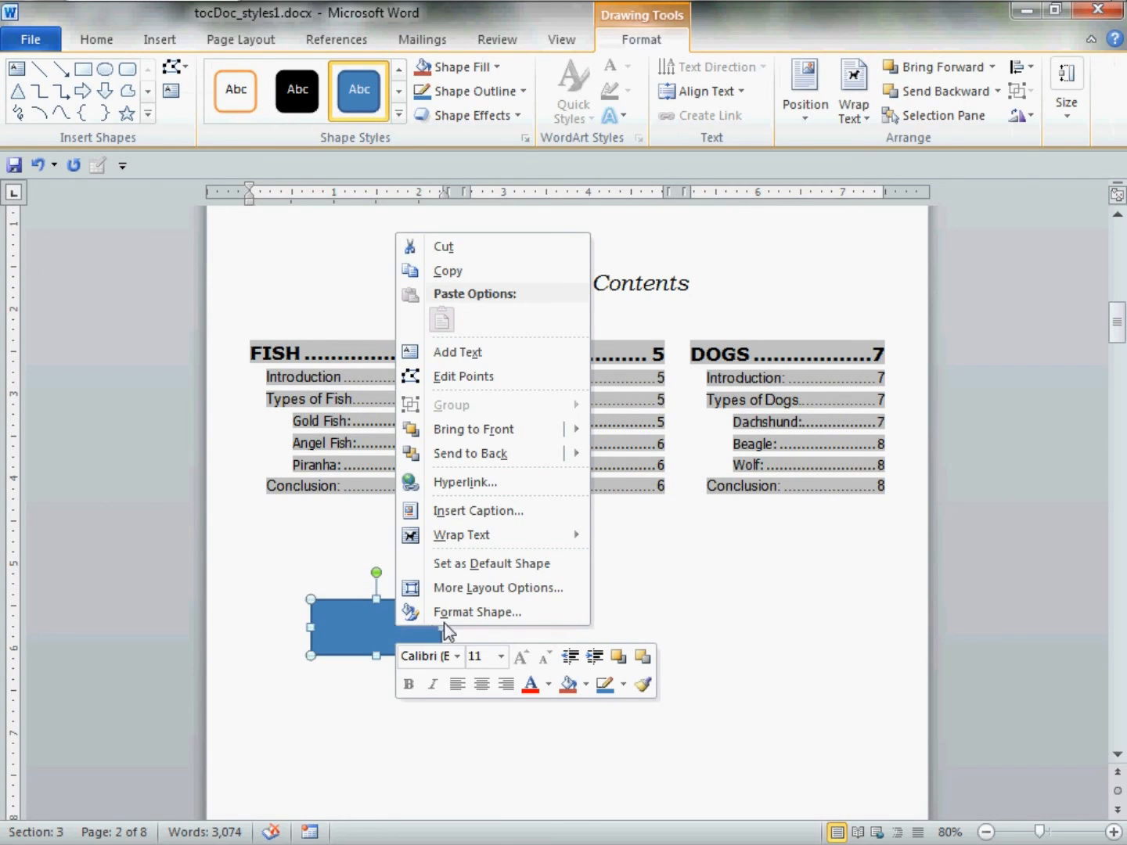
mouse_move(498, 533)
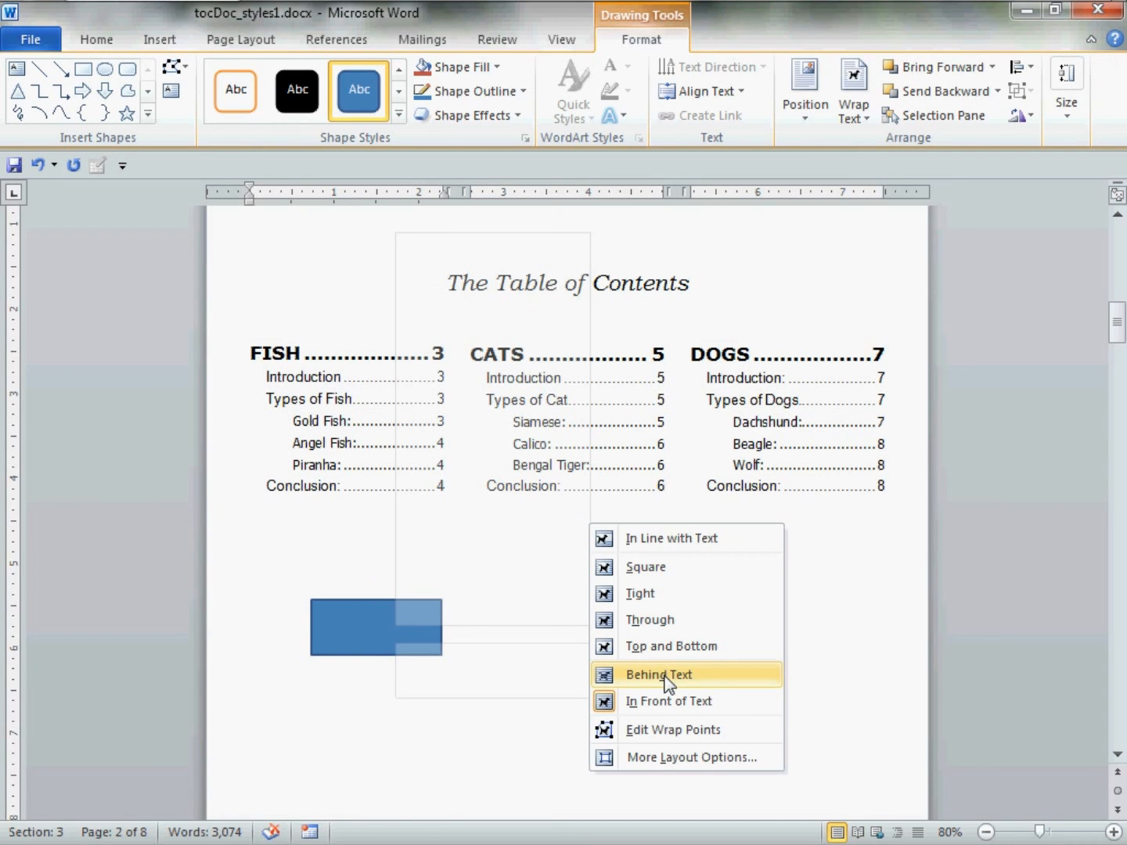
click(696, 679)
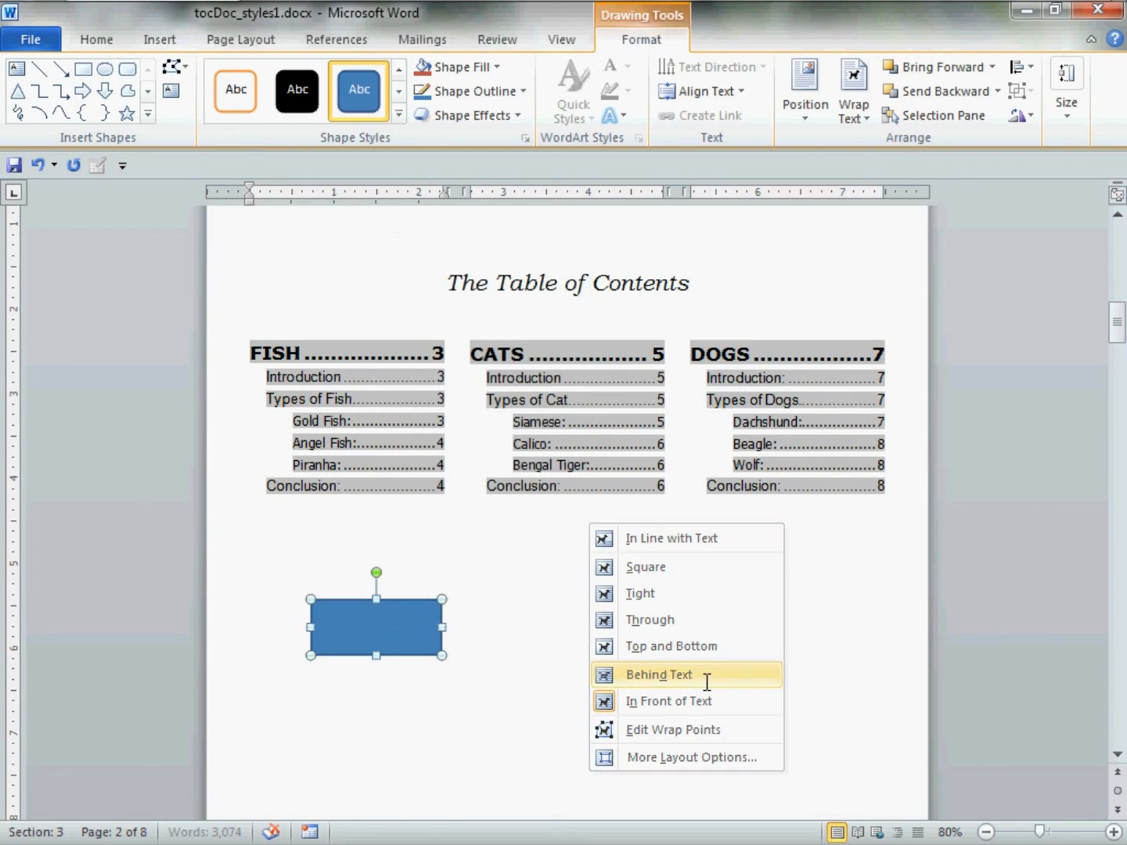
right_click(361, 637)
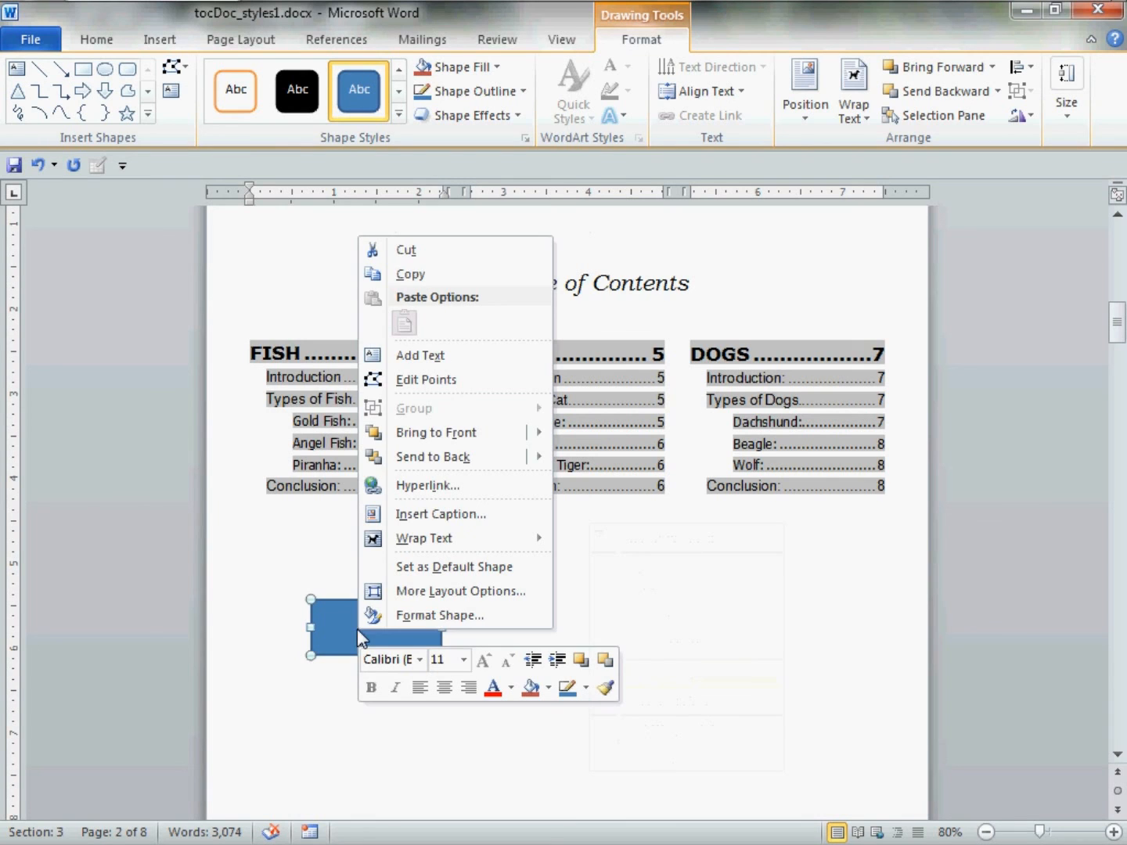
Give the rectangle a white fill and a black 1 pt outline.
click(437, 616)
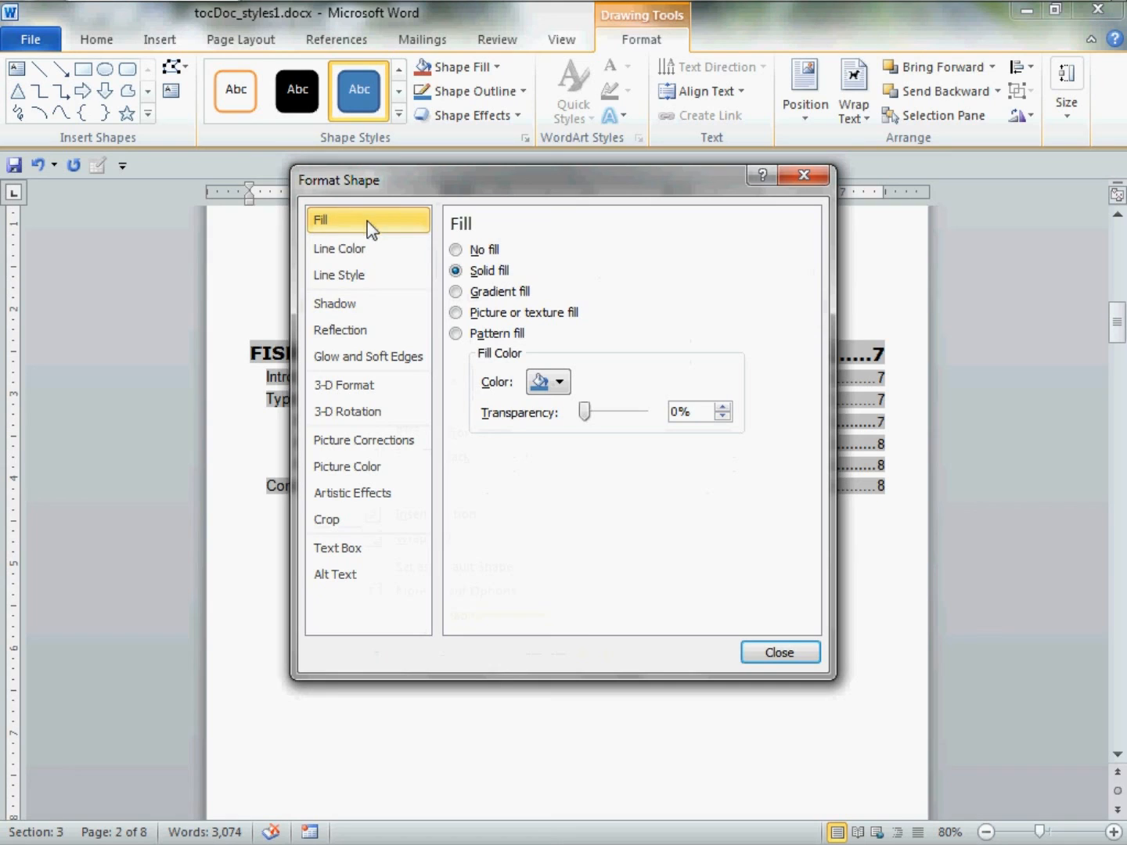
click(560, 383)
click(536, 426)
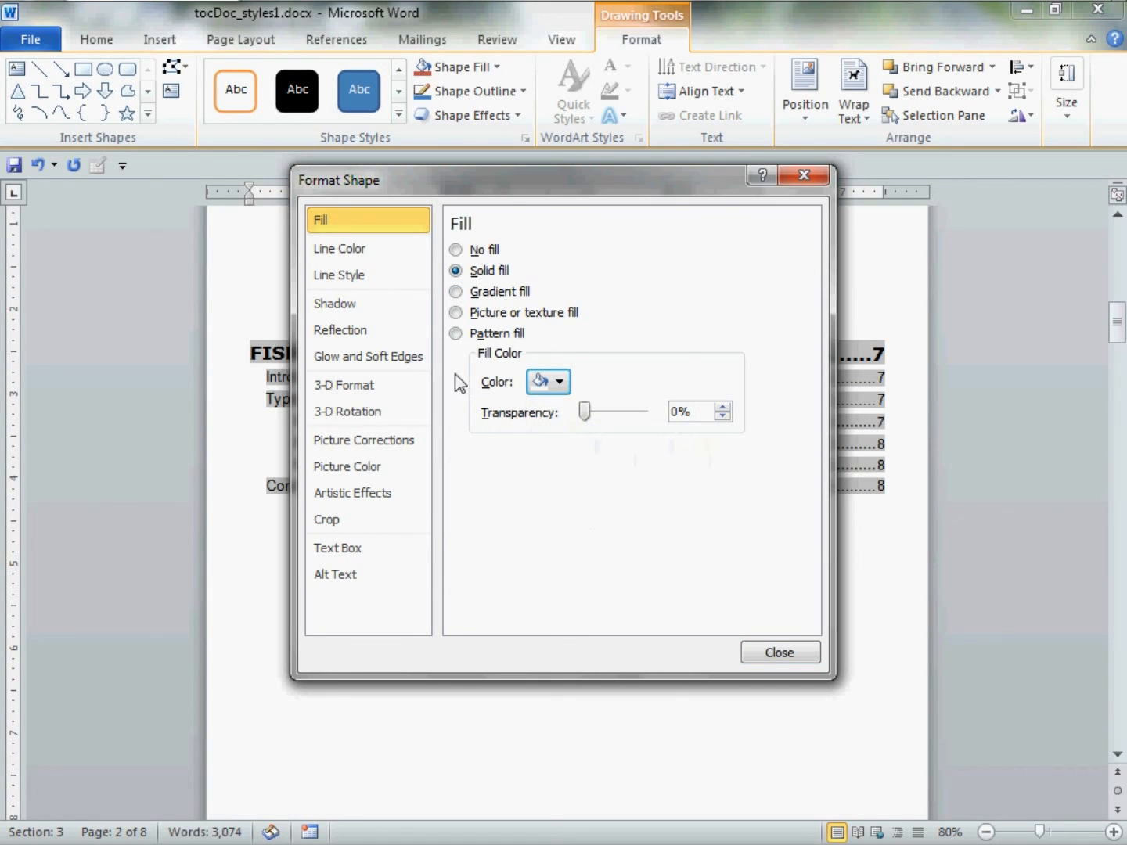
click(386, 249)
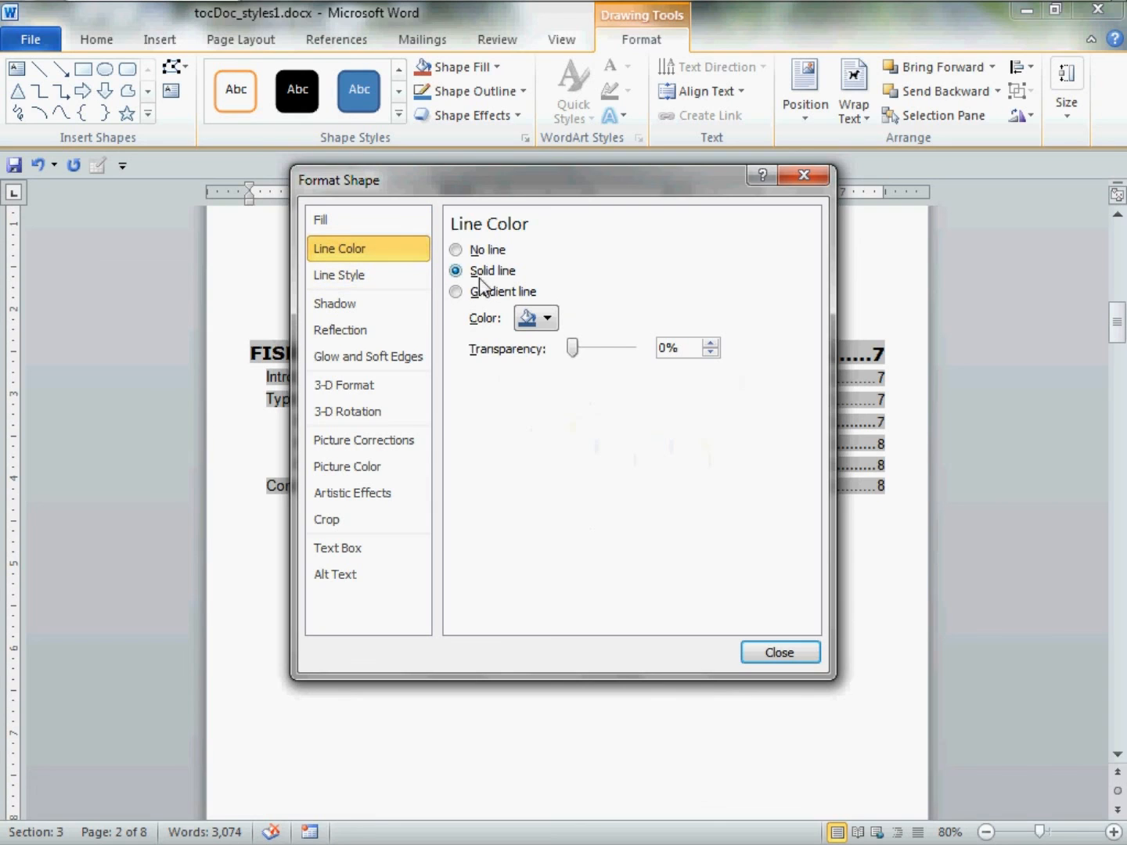
click(548, 321)
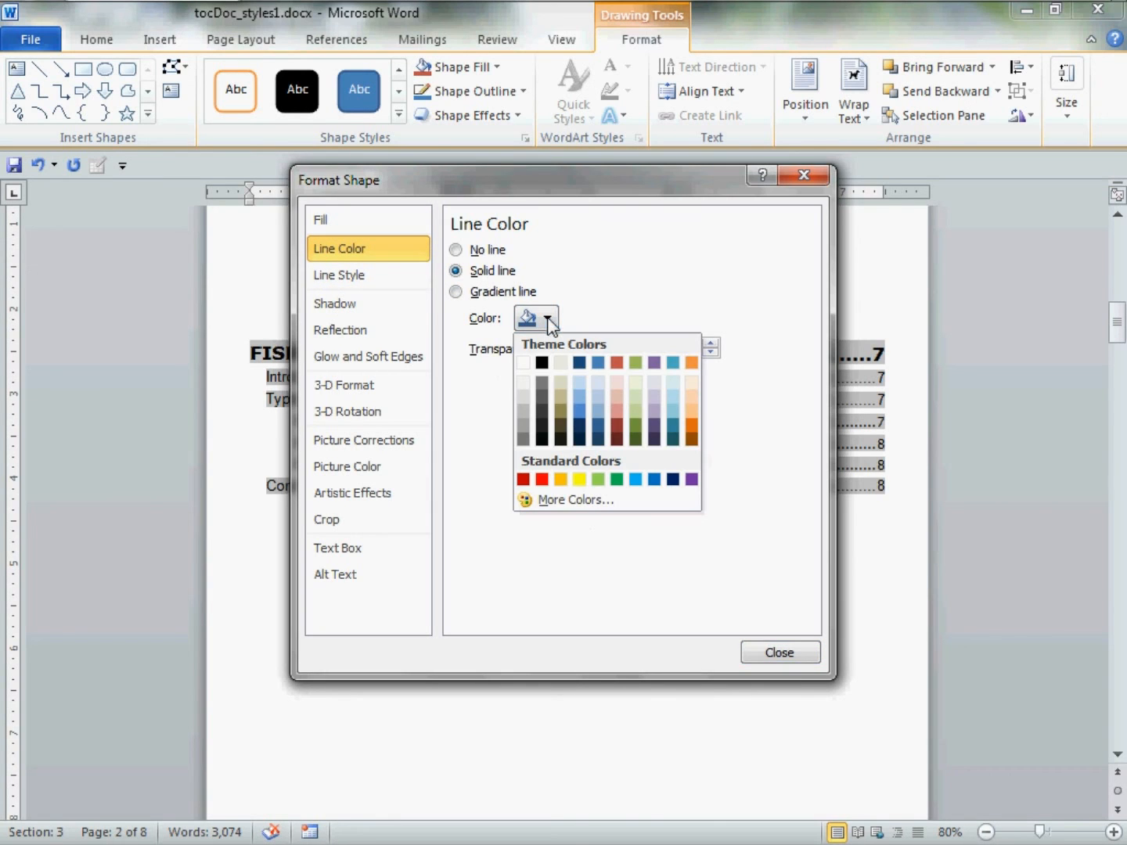
click(542, 363)
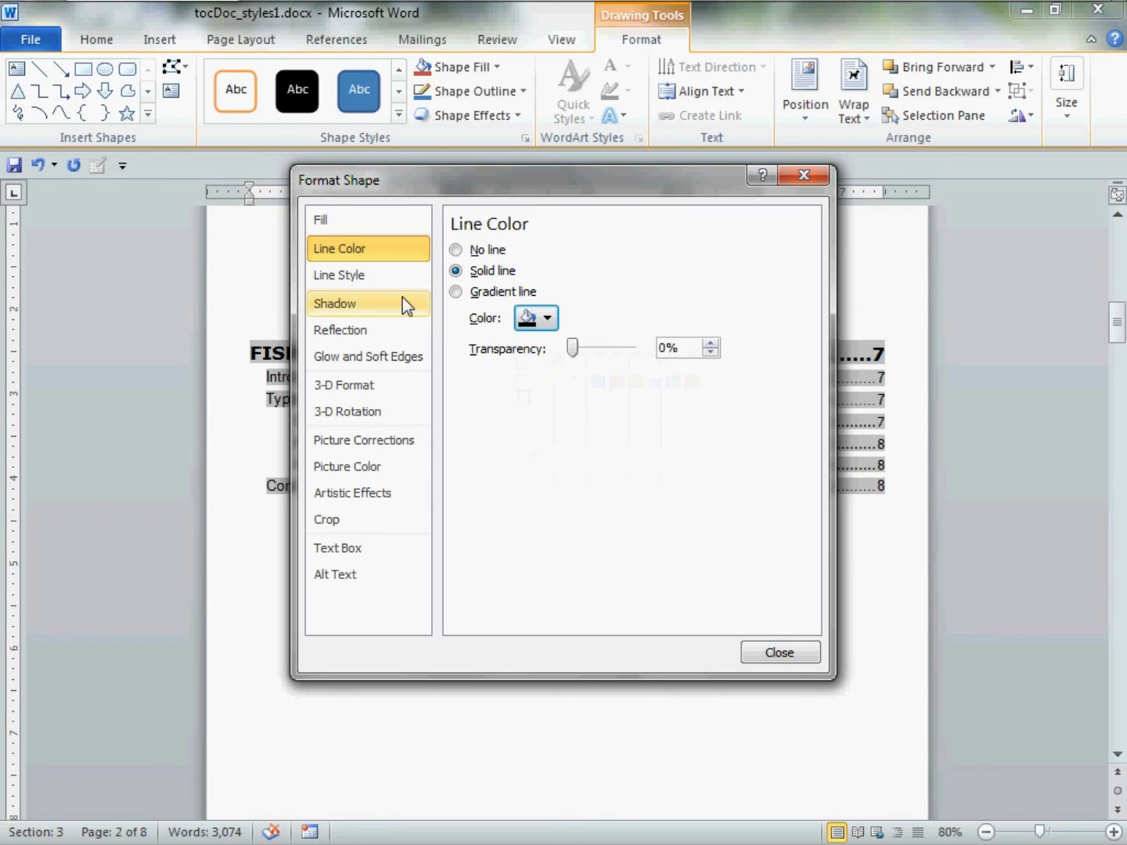
click(379, 277)
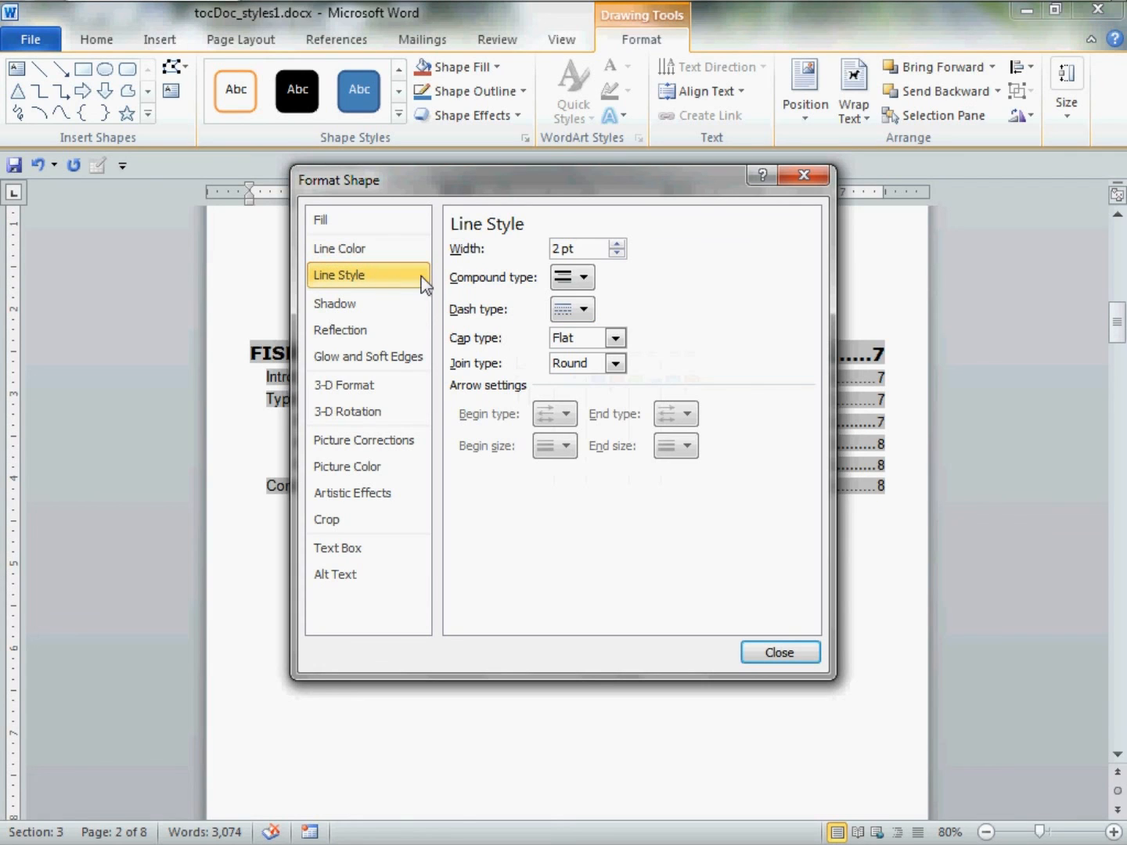
drag(594, 258, 536, 258)
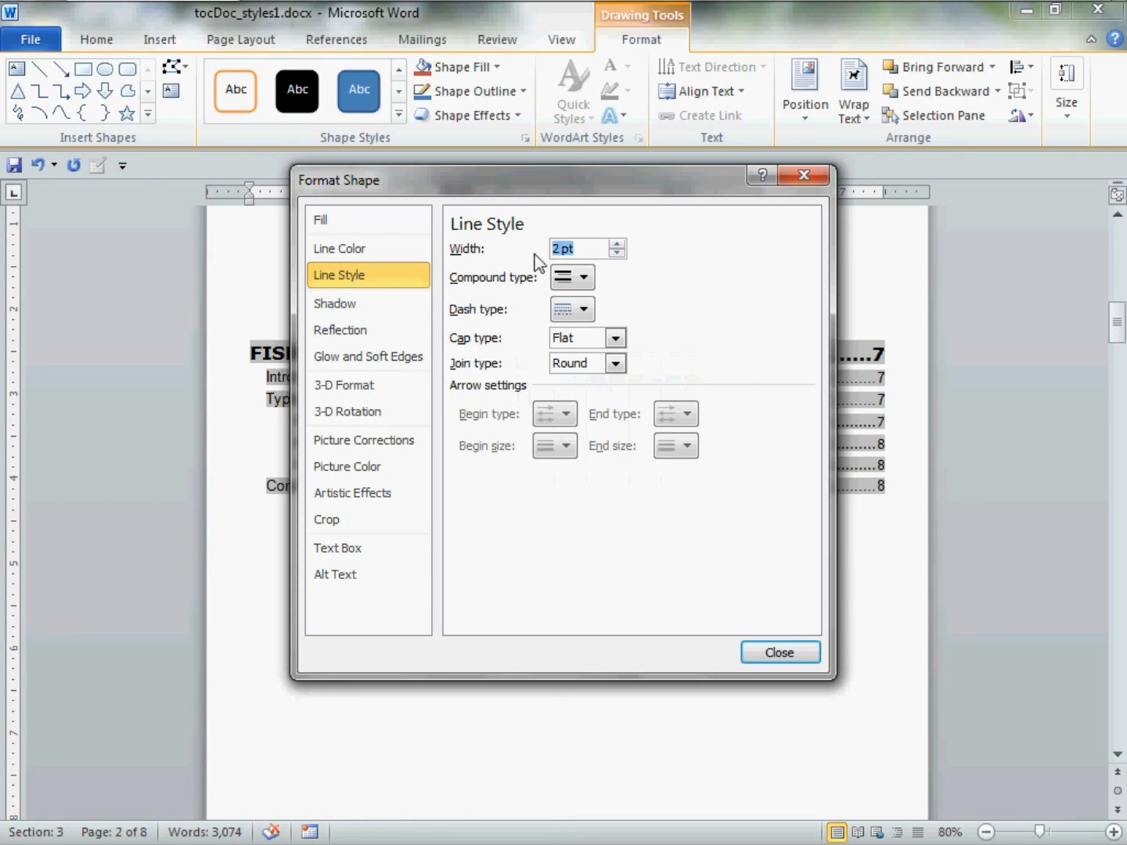
text(1)
Add a grey Offset Diagonal Bottom Right shadow to the rectangle.
click(347, 306)
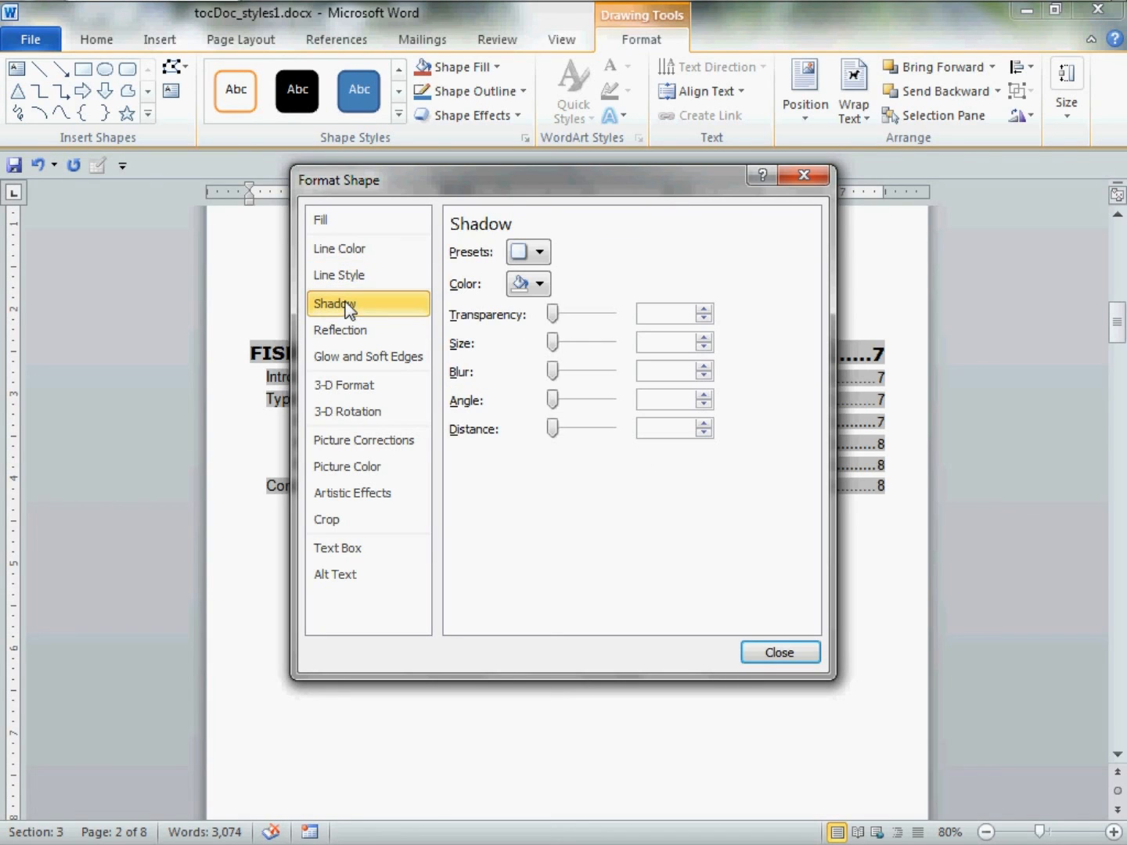
click(538, 252)
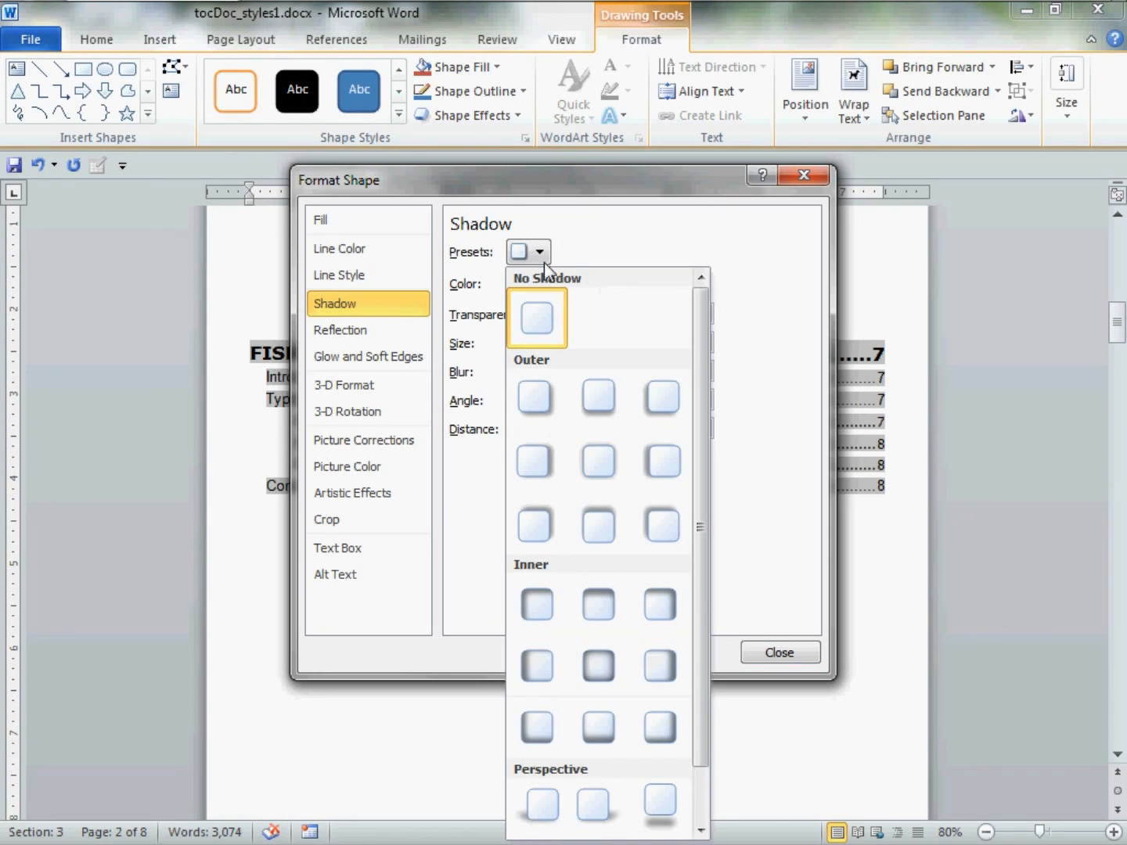
click(536, 398)
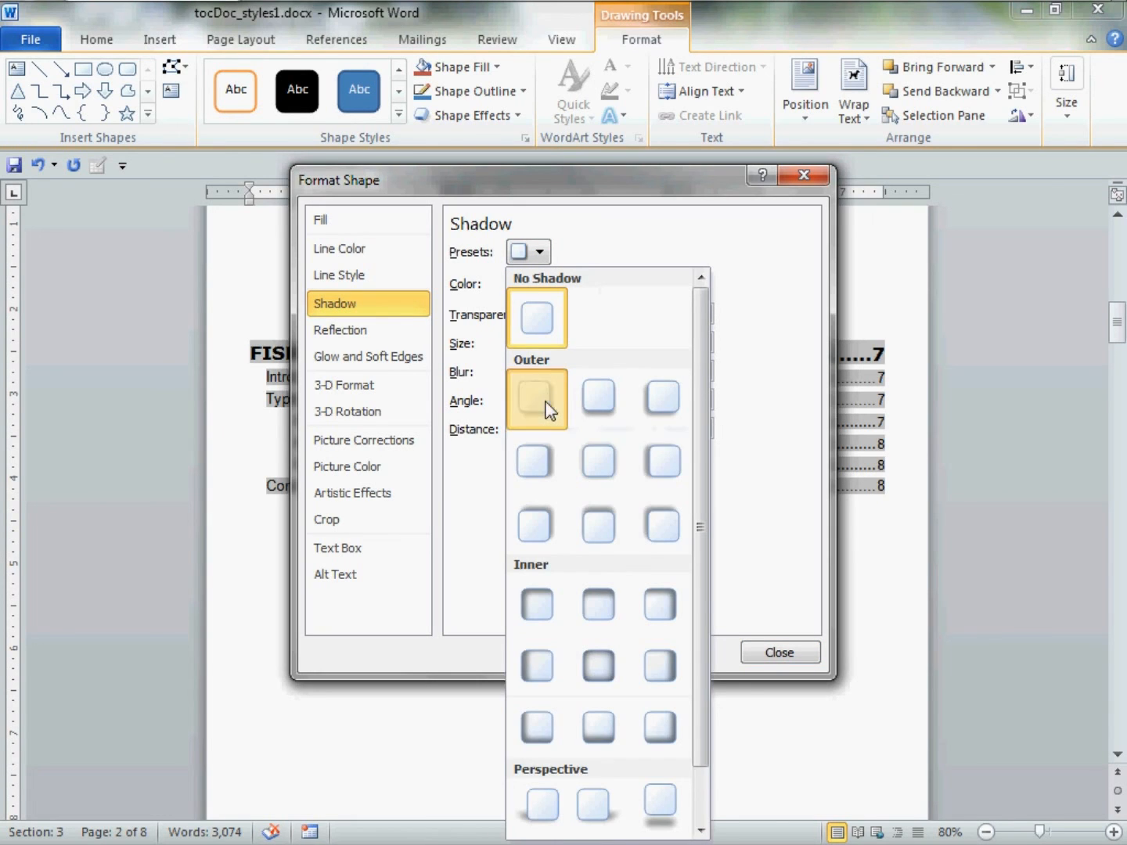
click(540, 285)
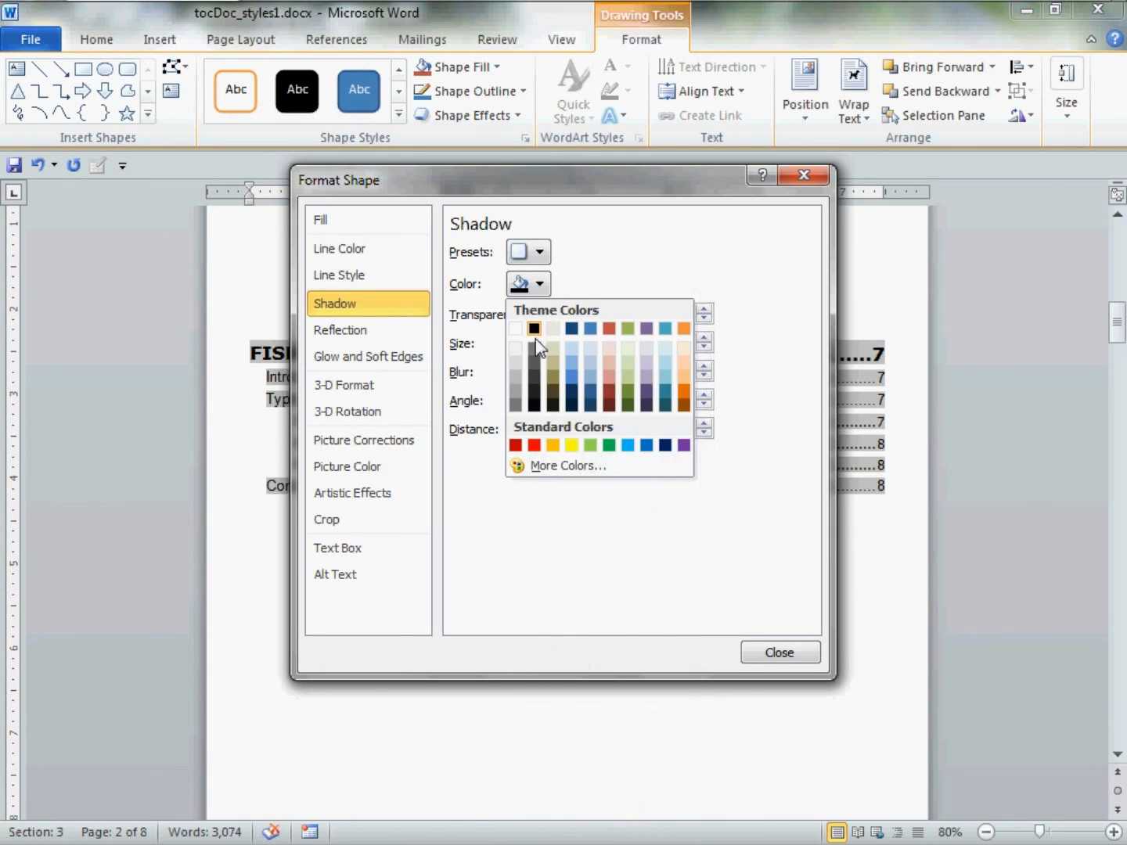
click(517, 393)
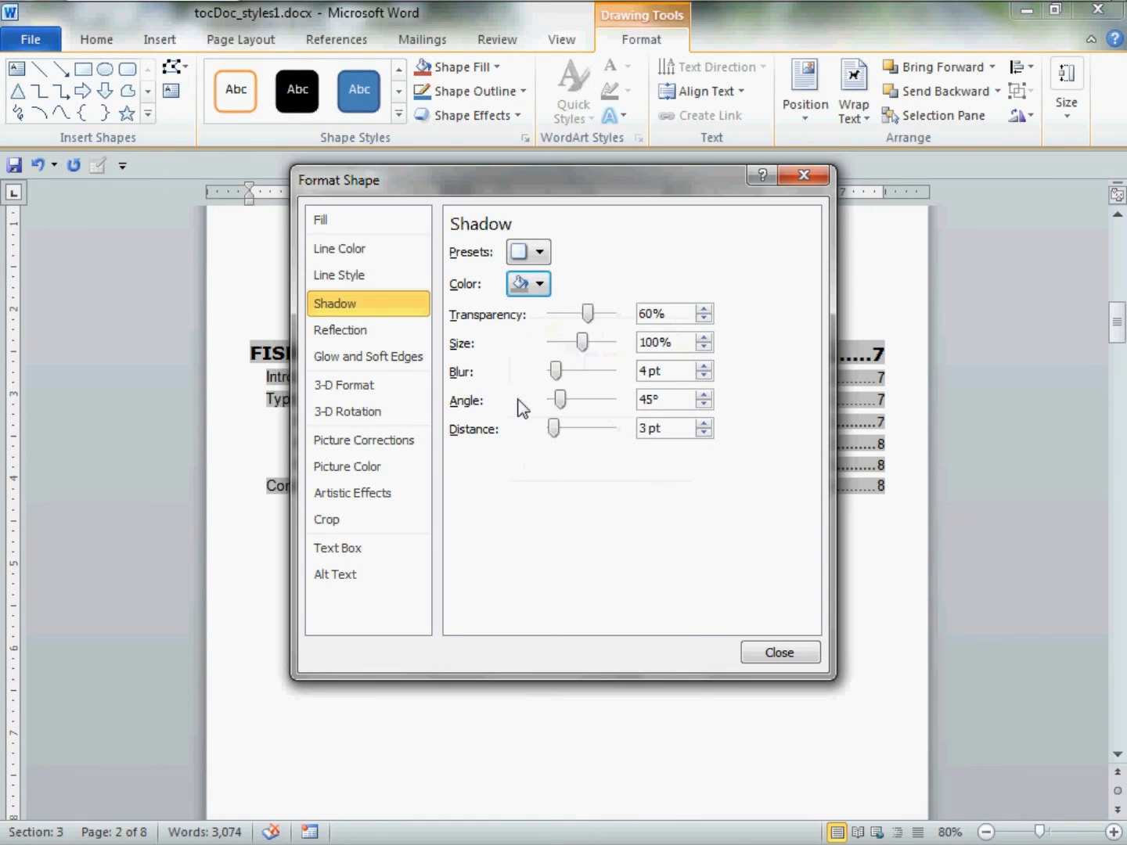
click(790, 652)
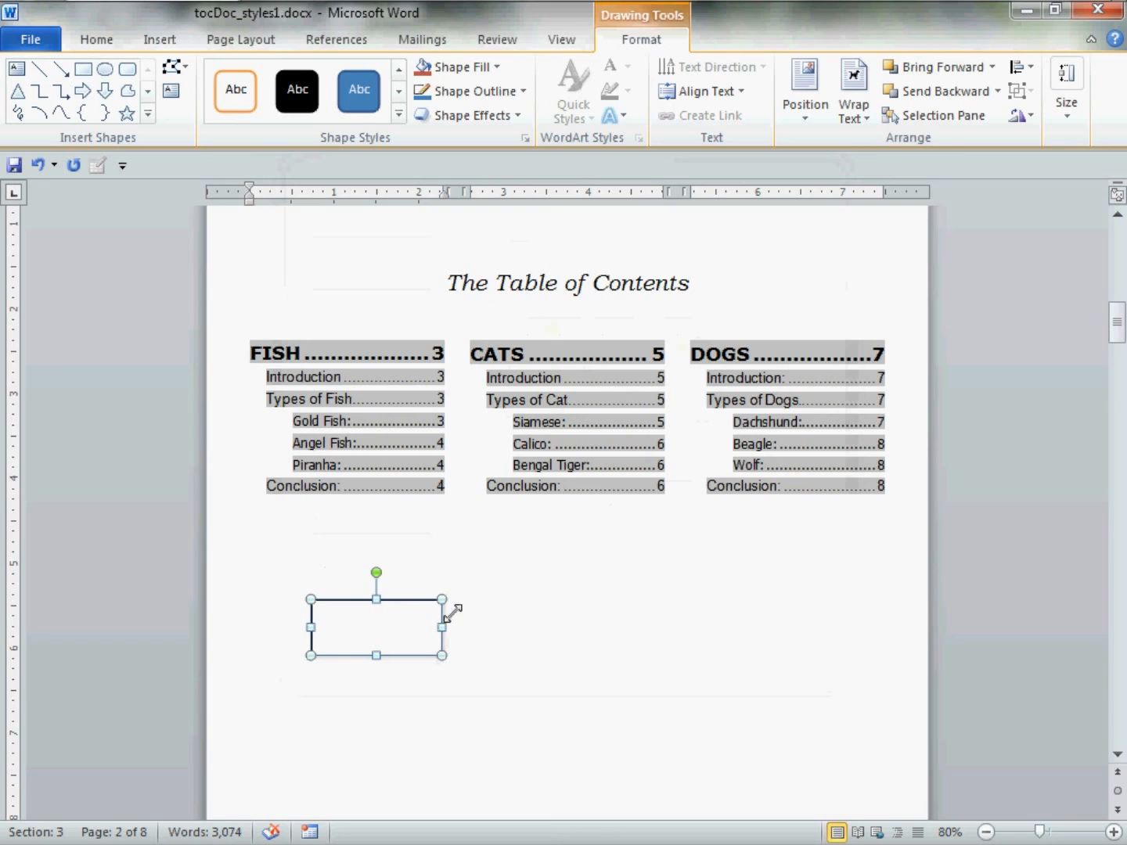
Resize the rectangle to enclose the title and the FISH, CATS and DOGS columns.
drag(452, 609, 892, 249)
drag(311, 449, 263, 462)
drag(255, 461, 256, 464)
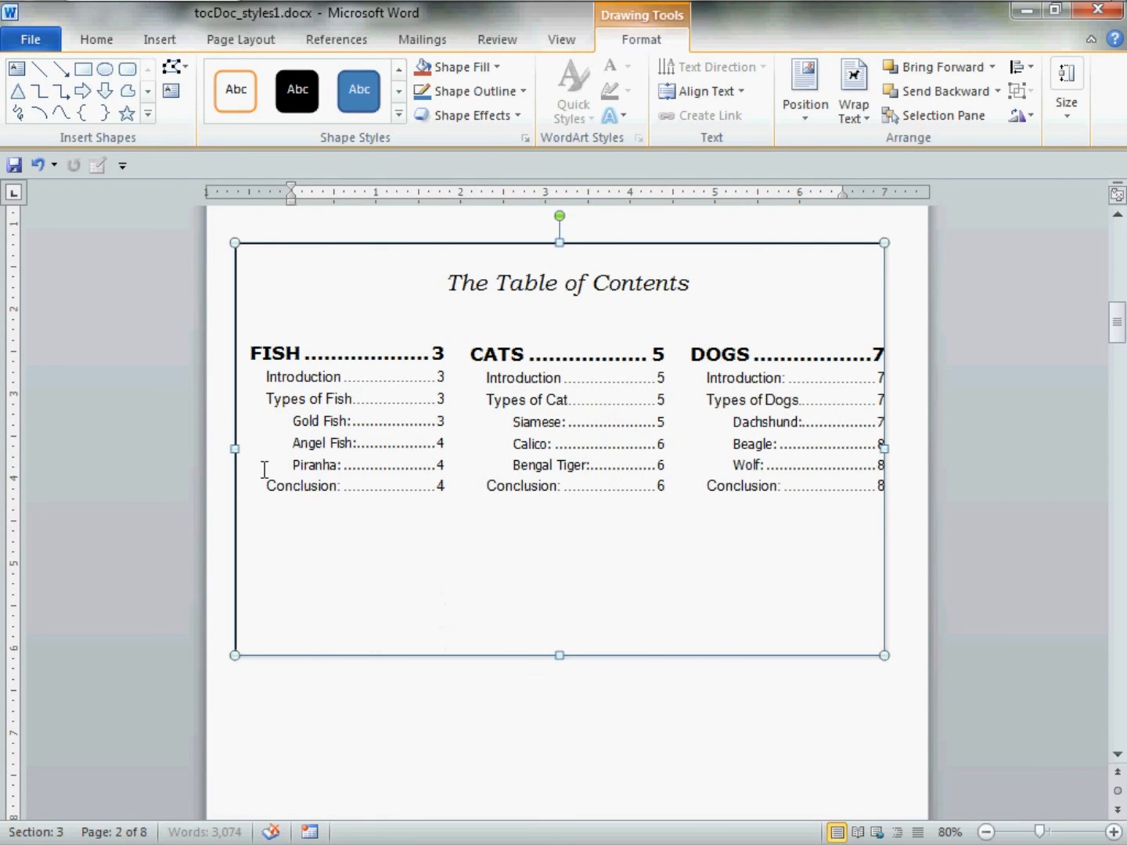
drag(559, 656, 576, 562)
mouse_move(898, 404)
mouse_down()
mouse_move(923, 414)
mouse_move(918, 402)
mouse_up()
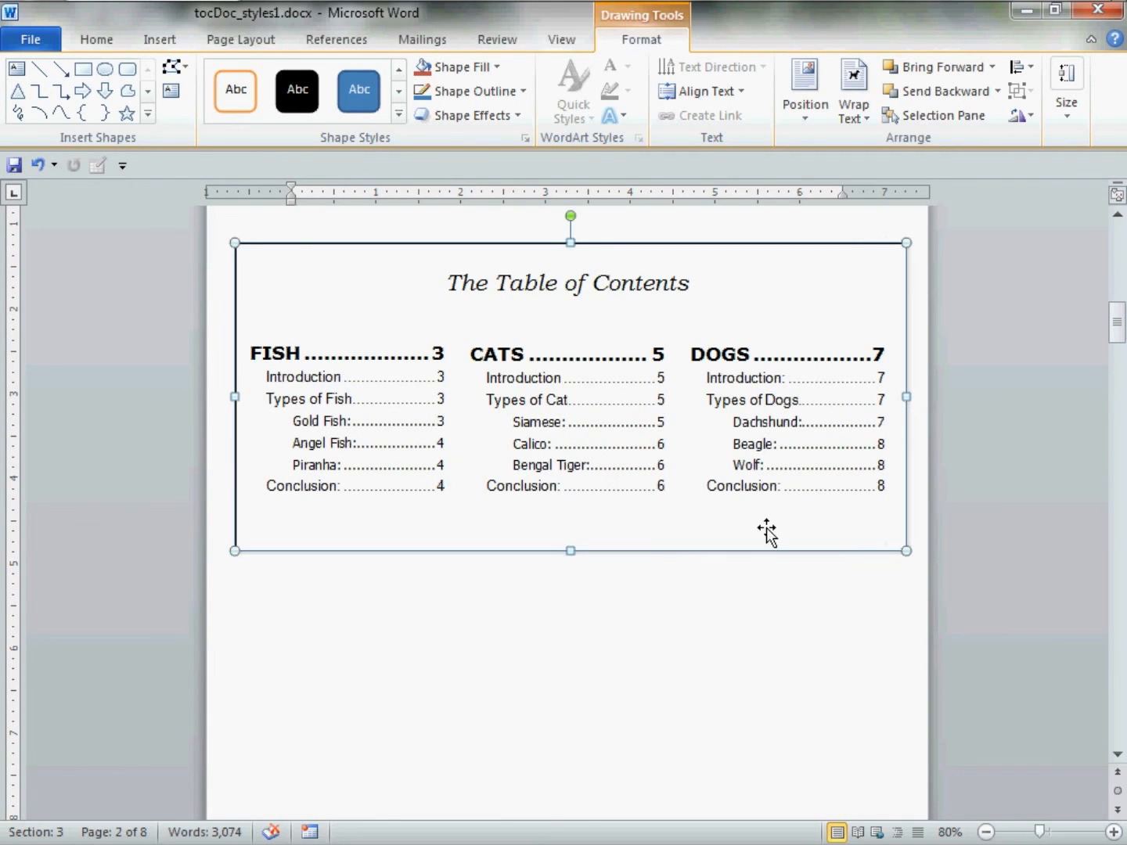
click(606, 743)
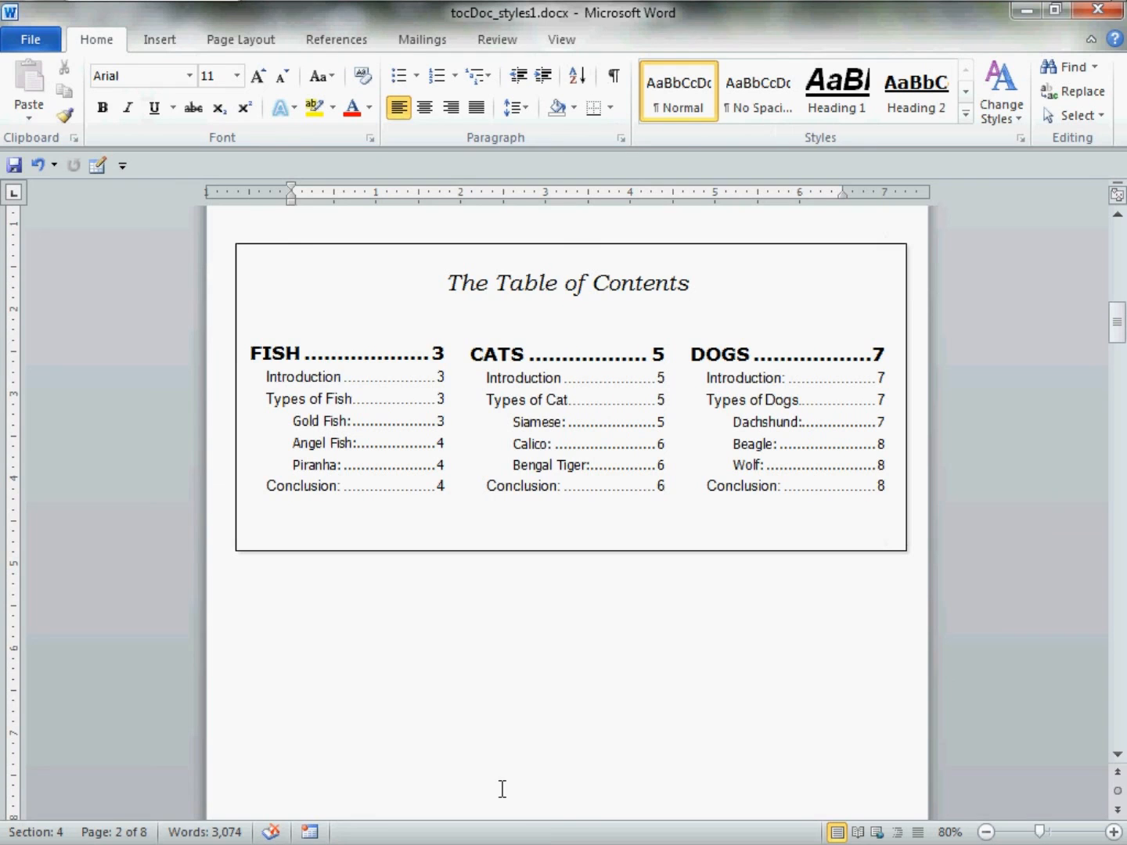
scroll(503, 789, up, 3)
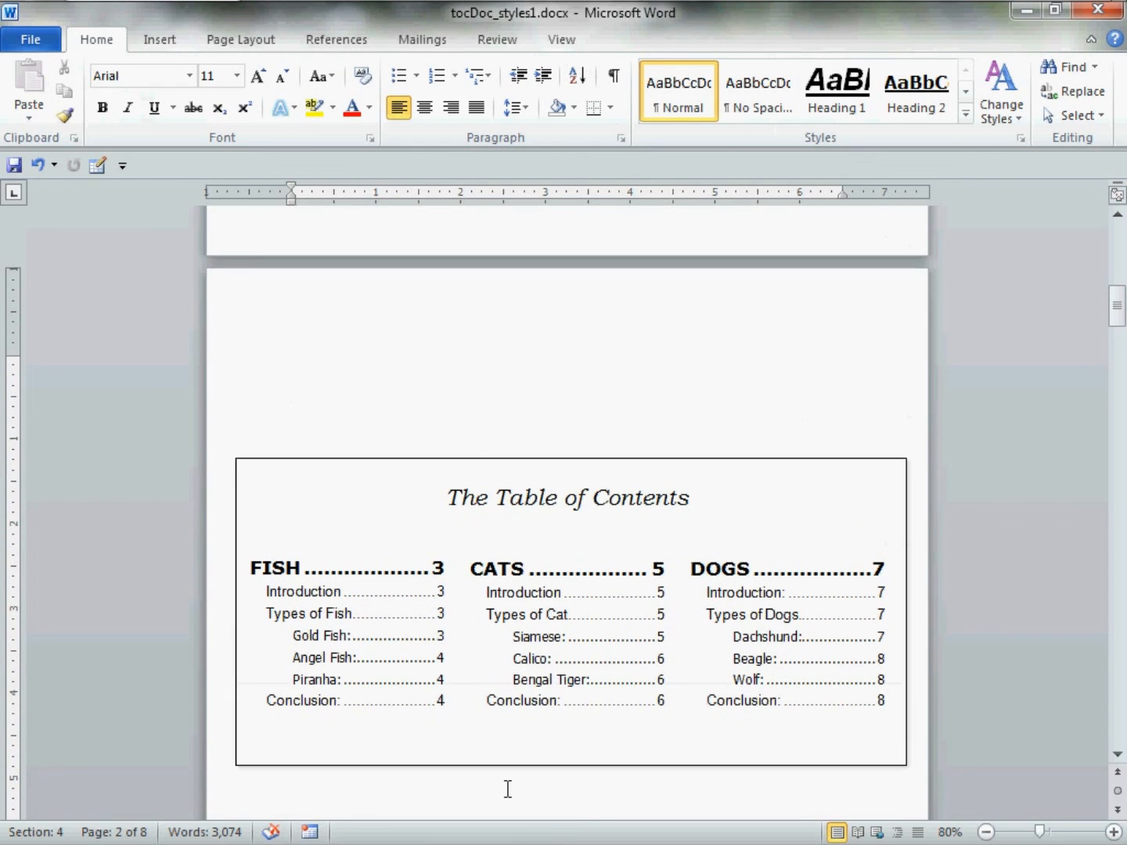
scroll(507, 789, down, 1)
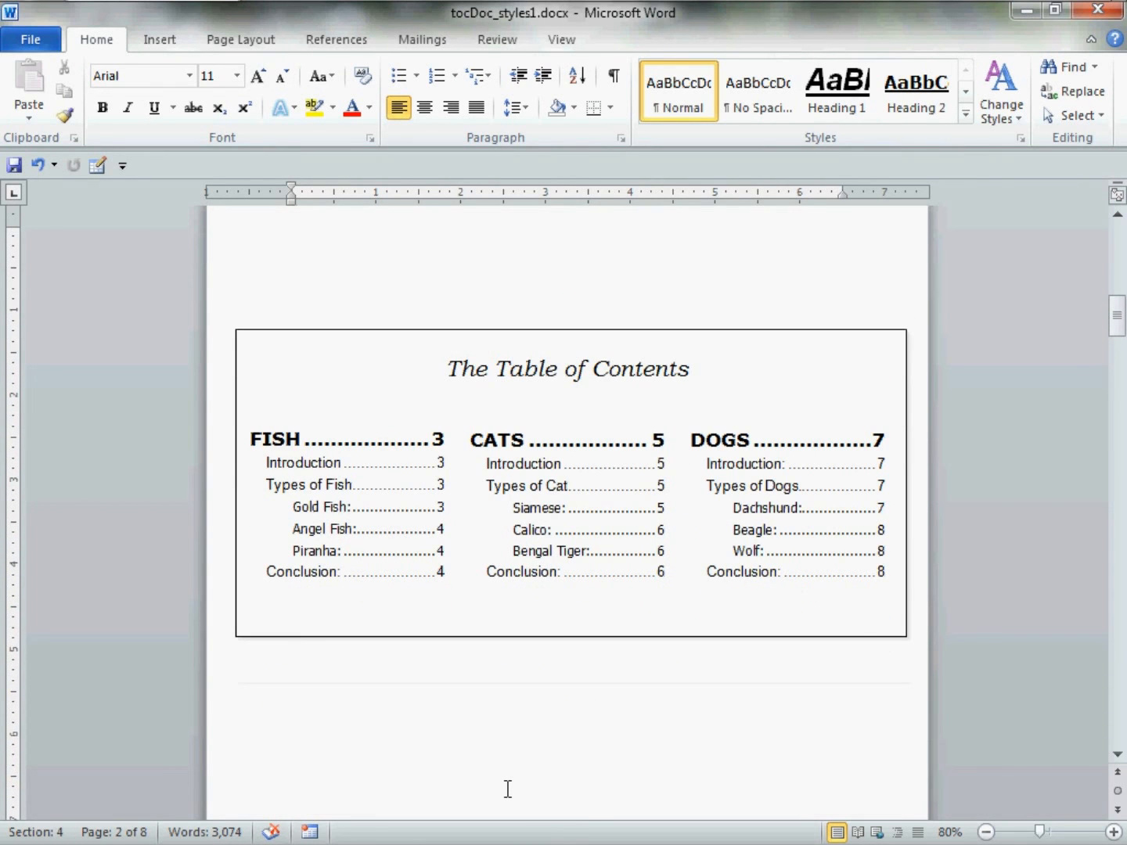